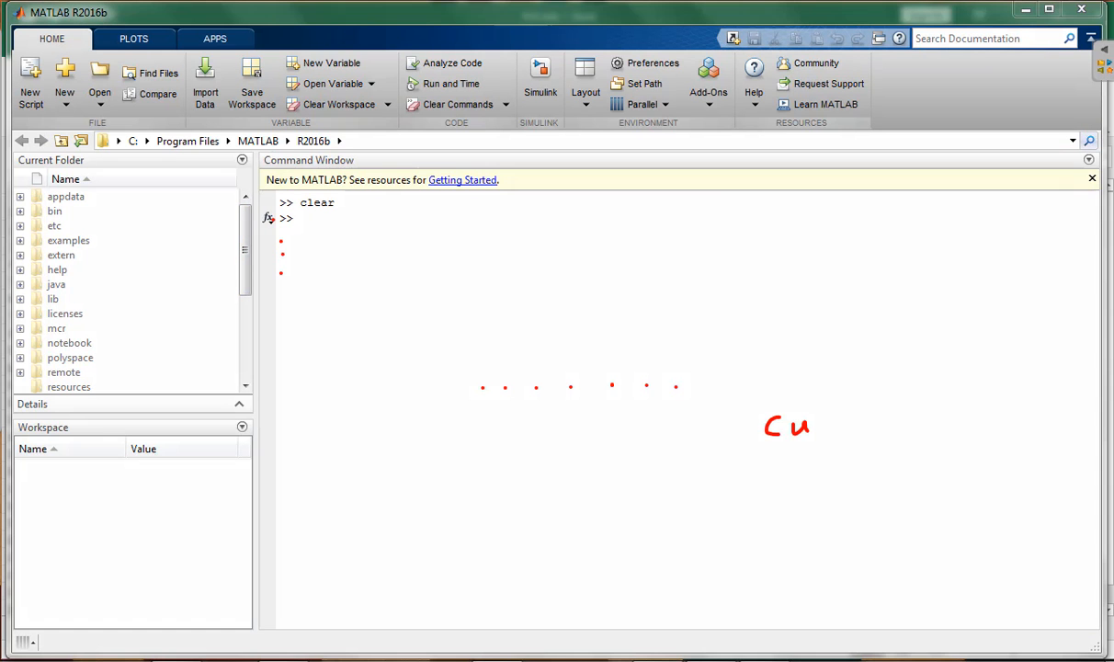
click(4, 156)
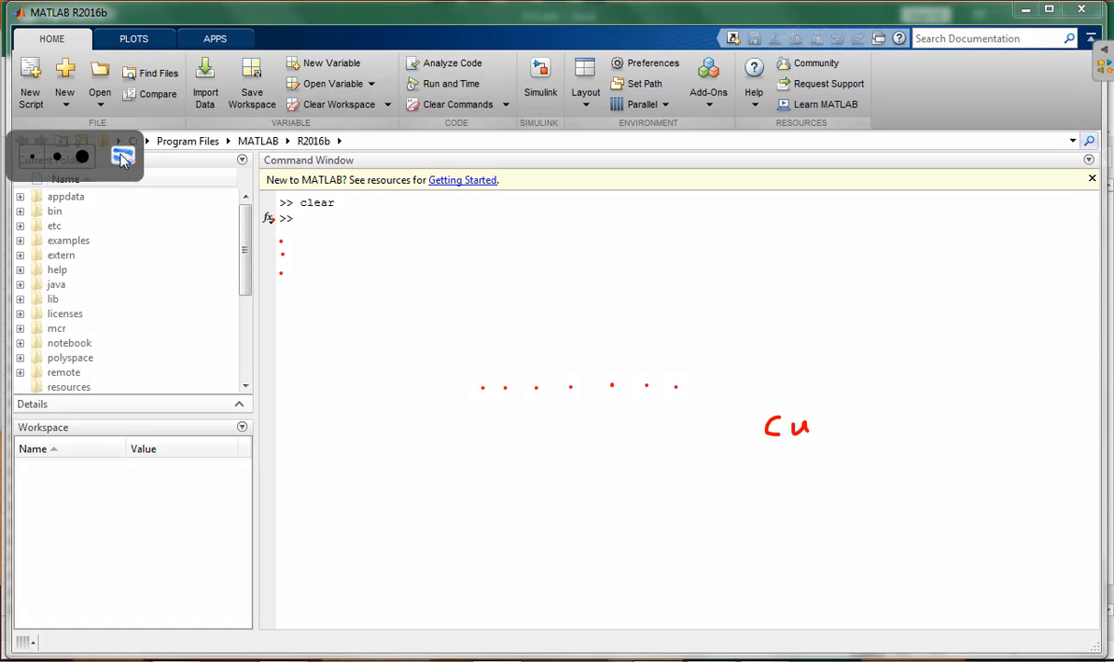
click(122, 158)
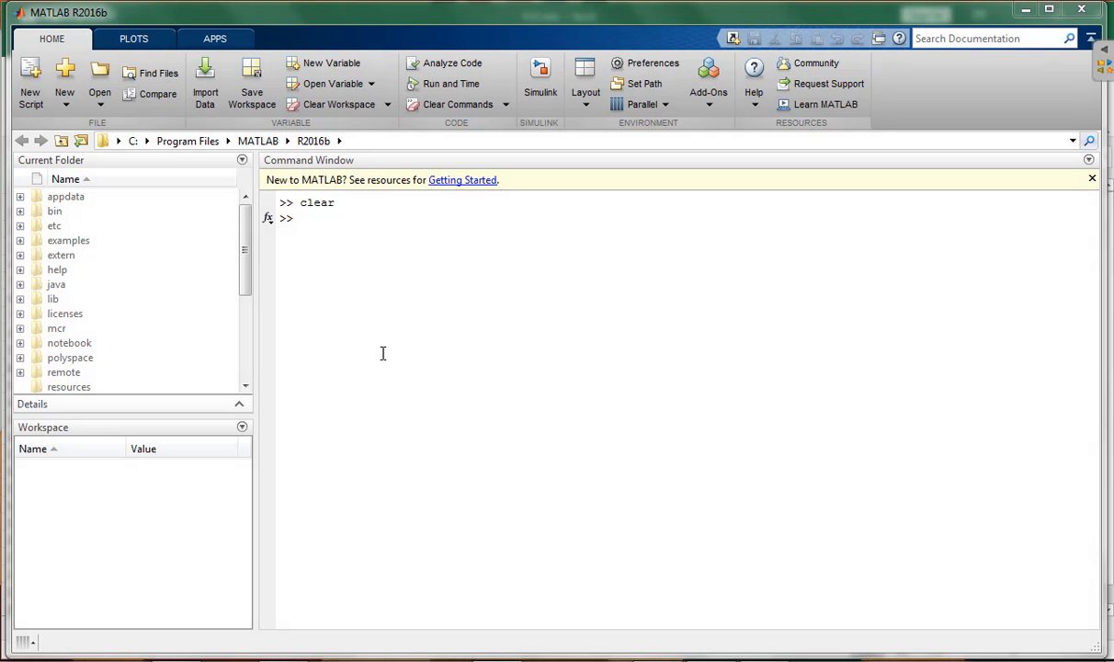
click(329, 226)
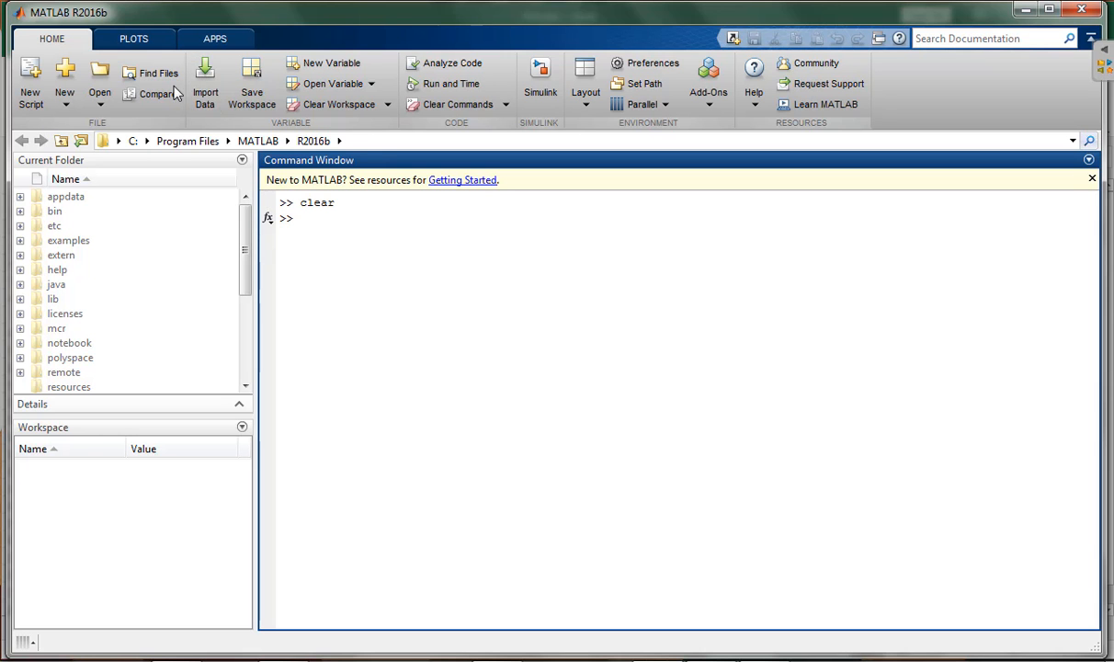
Step: Open fin1.xlsx from the MATLAB folder in Documents for data import
click(204, 88)
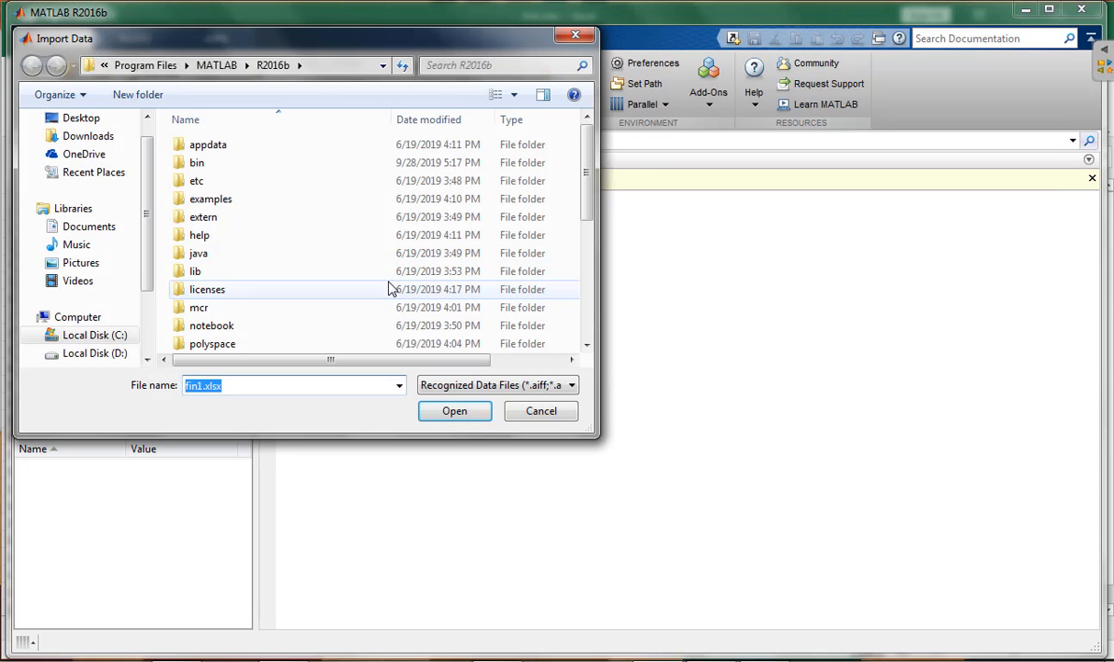
click(91, 228)
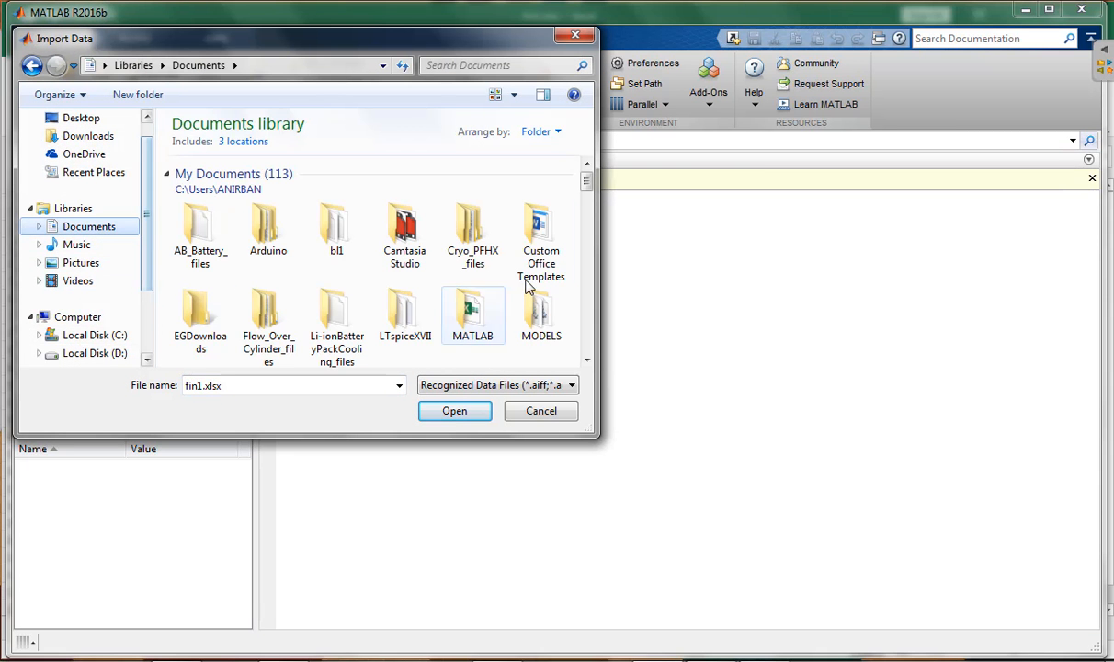
double_click(471, 312)
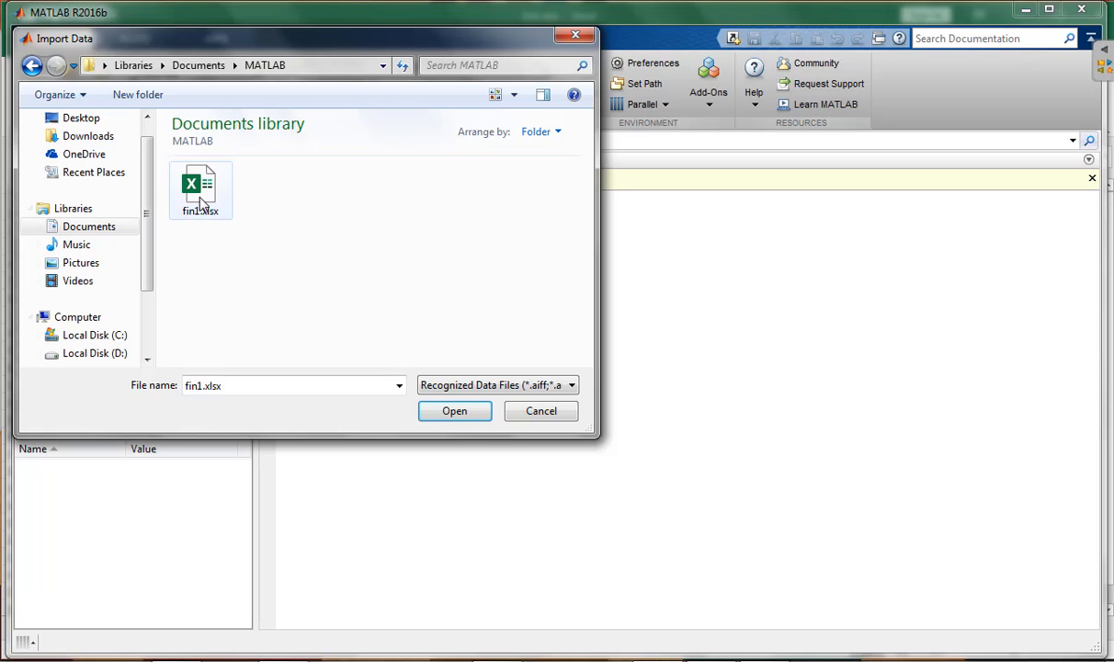
click(199, 190)
click(448, 411)
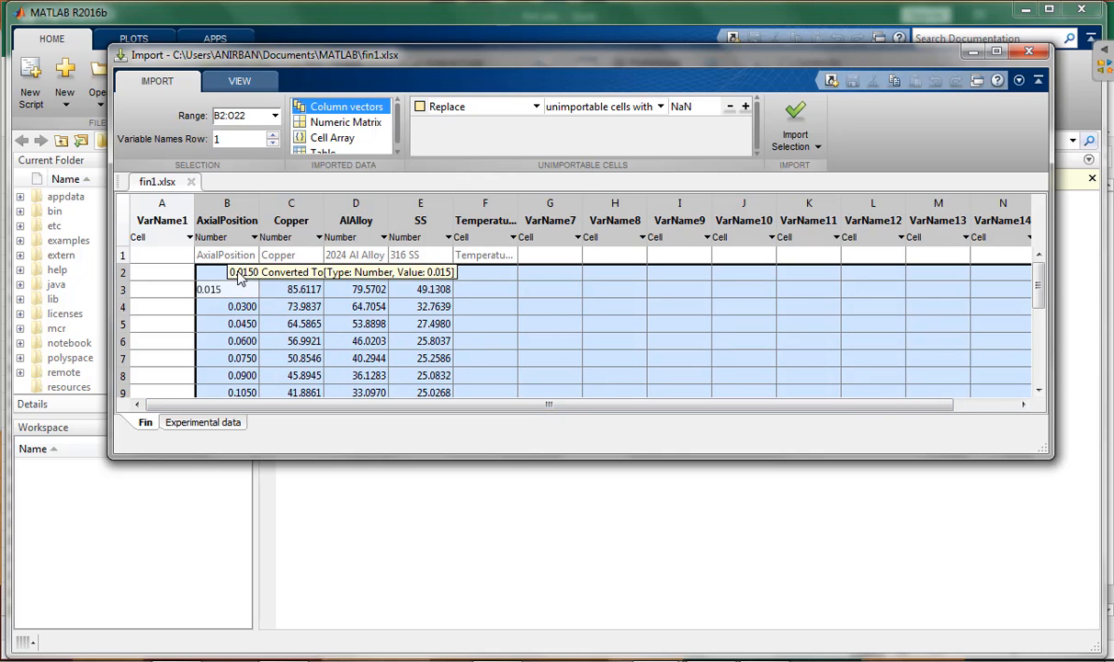
Step: Import the range B2:E22 of the Fin sheet as column vectors and close the import window
drag(225, 275, 429, 398)
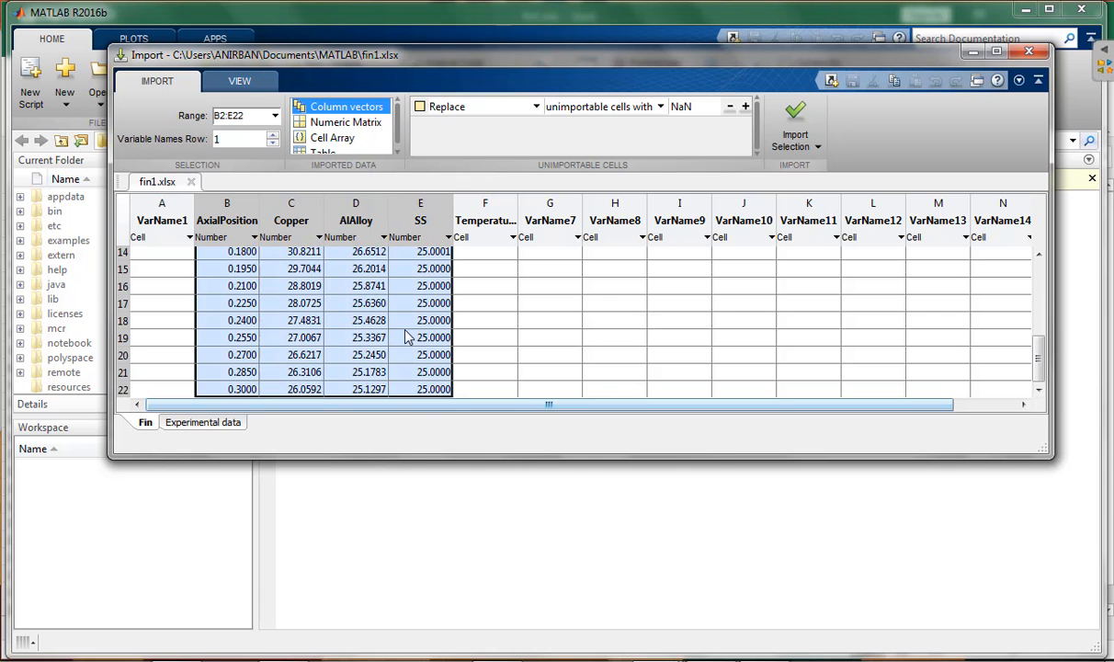
scroll(438, 332, up, 5)
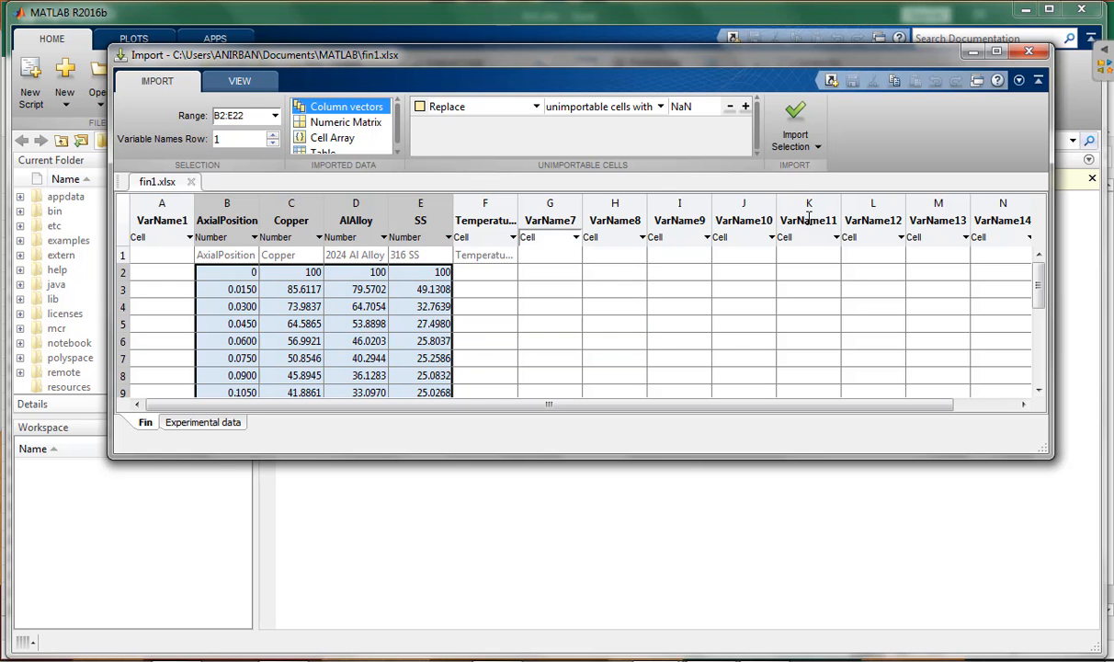
click(802, 147)
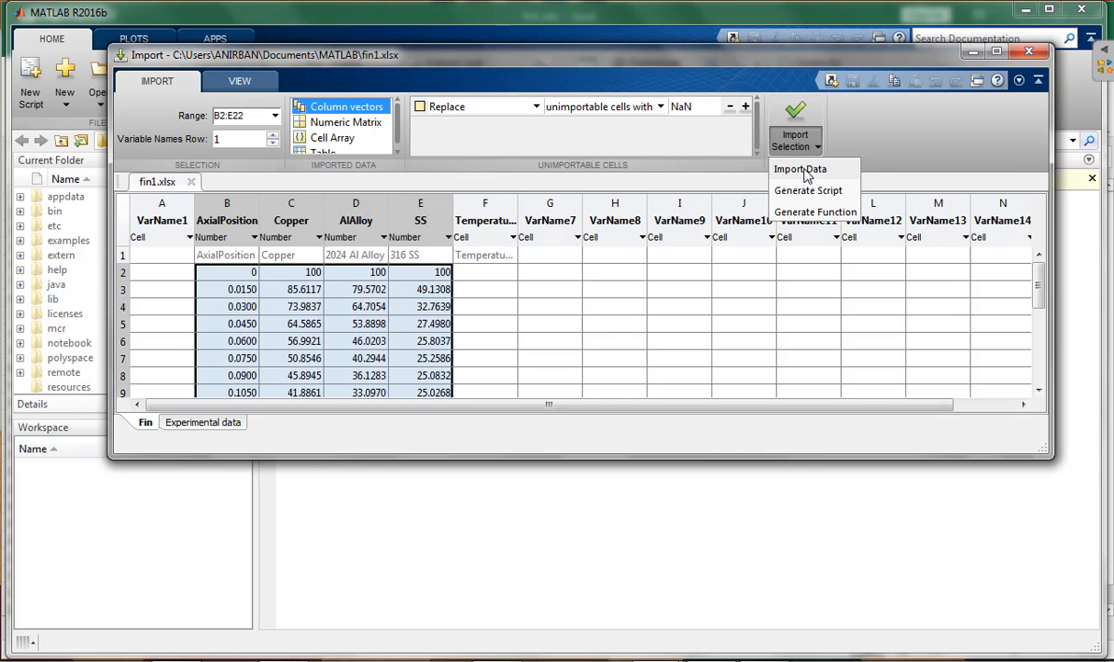
click(799, 170)
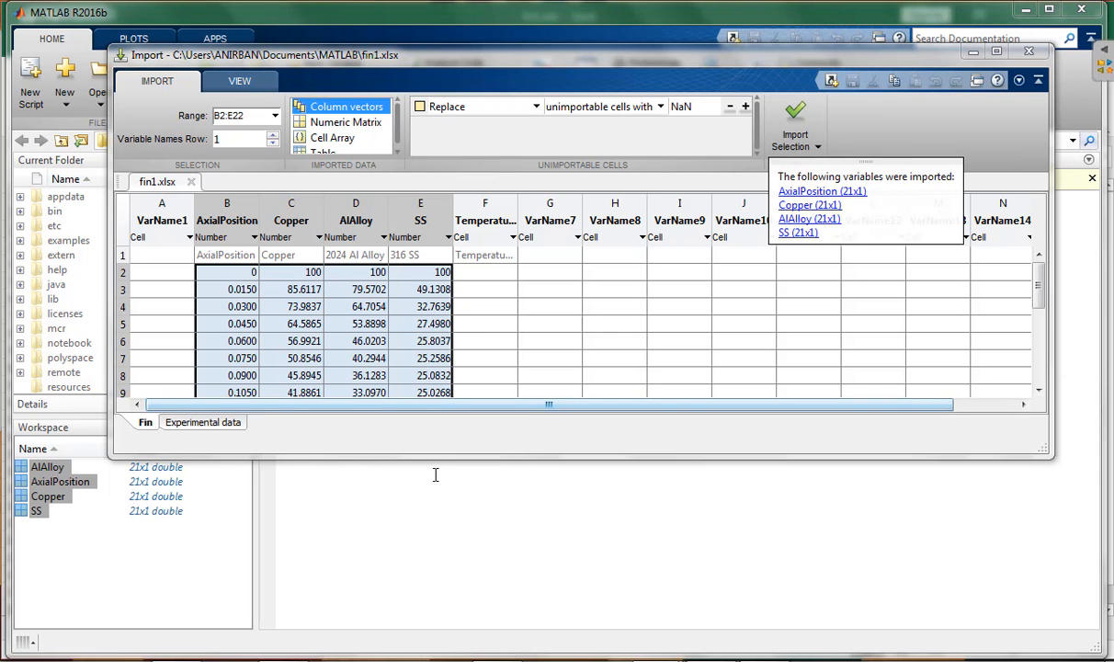
click(1029, 54)
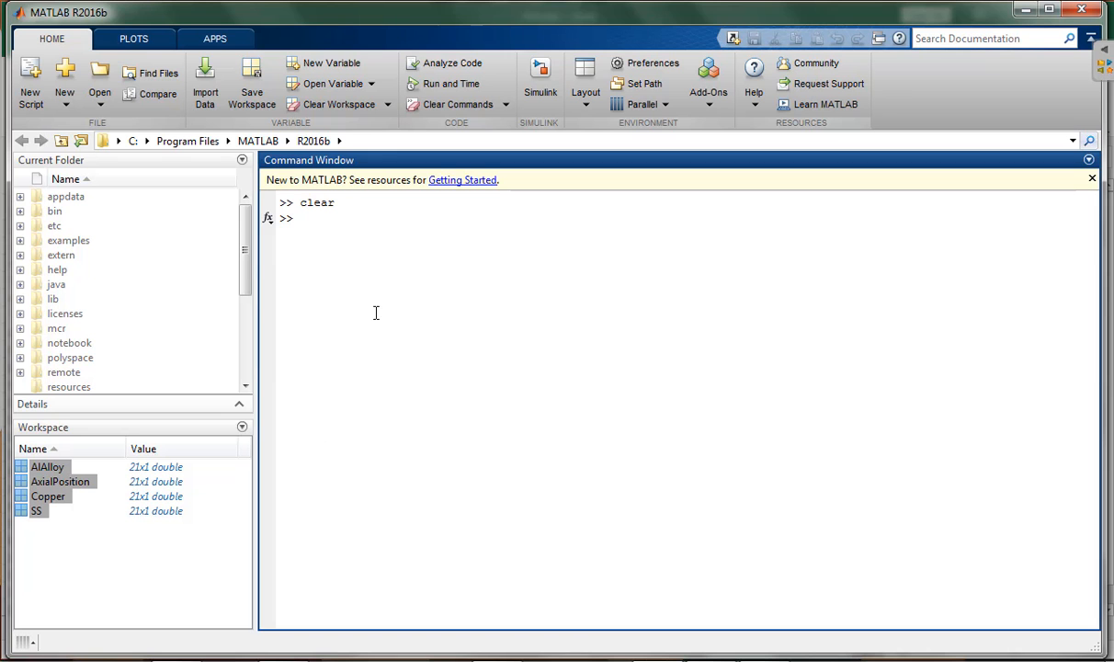
Step: Examine the imported AlAlloy, AxialPosition, Copper and SS variables in the workspace
click(51, 522)
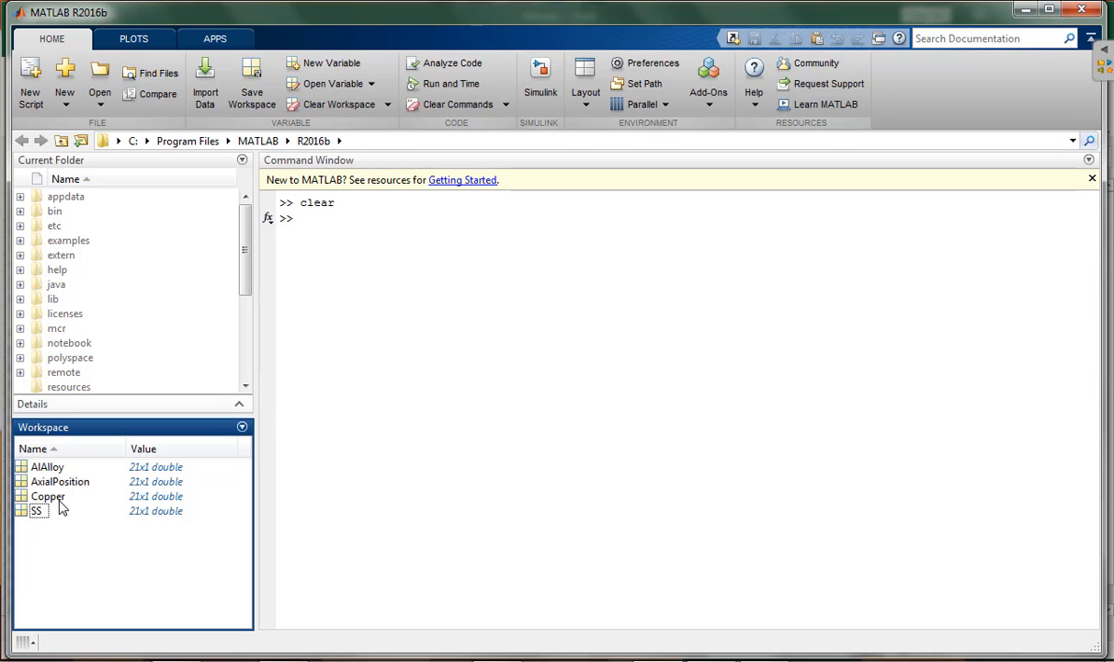
click(47, 467)
click(43, 481)
click(41, 496)
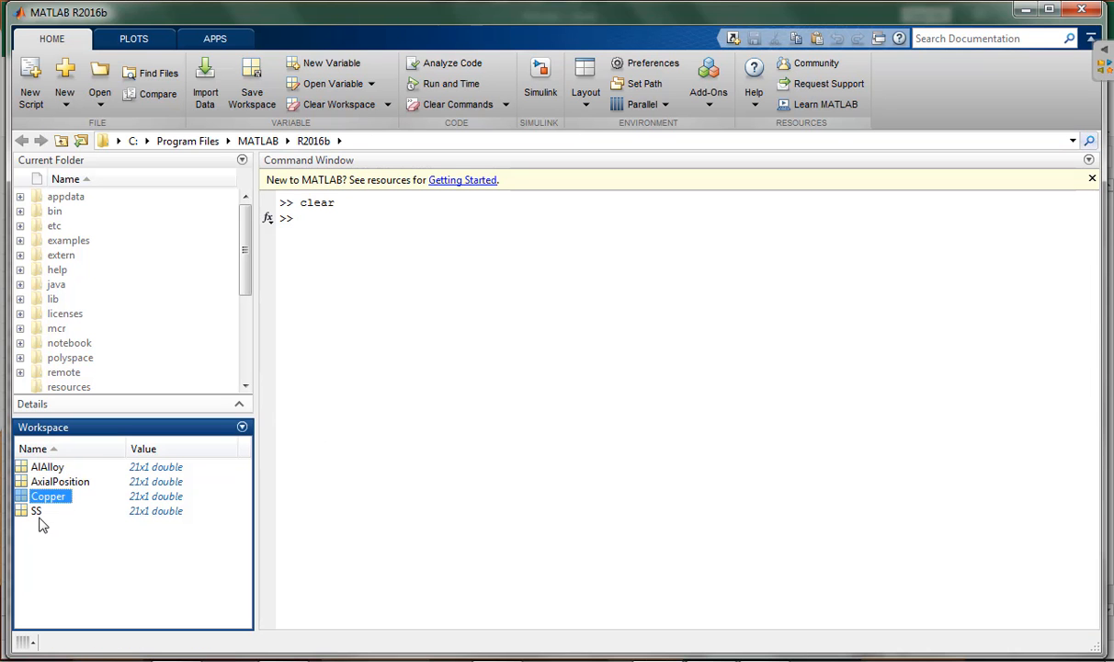
click(35, 512)
click(43, 496)
click(51, 467)
click(51, 481)
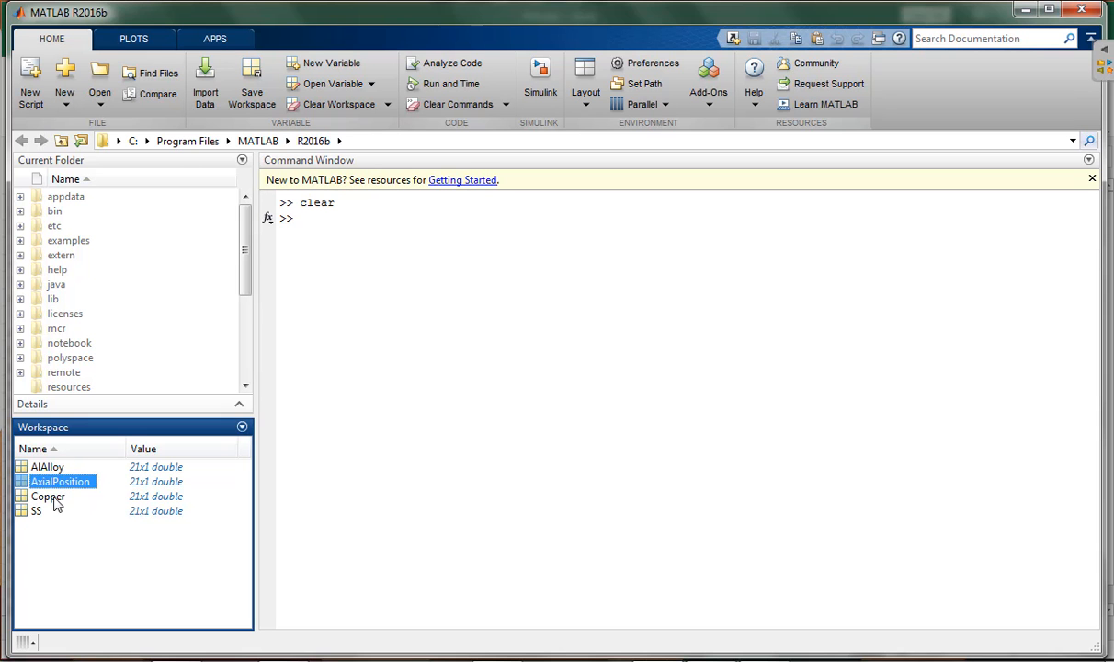
click(47, 496)
click(38, 511)
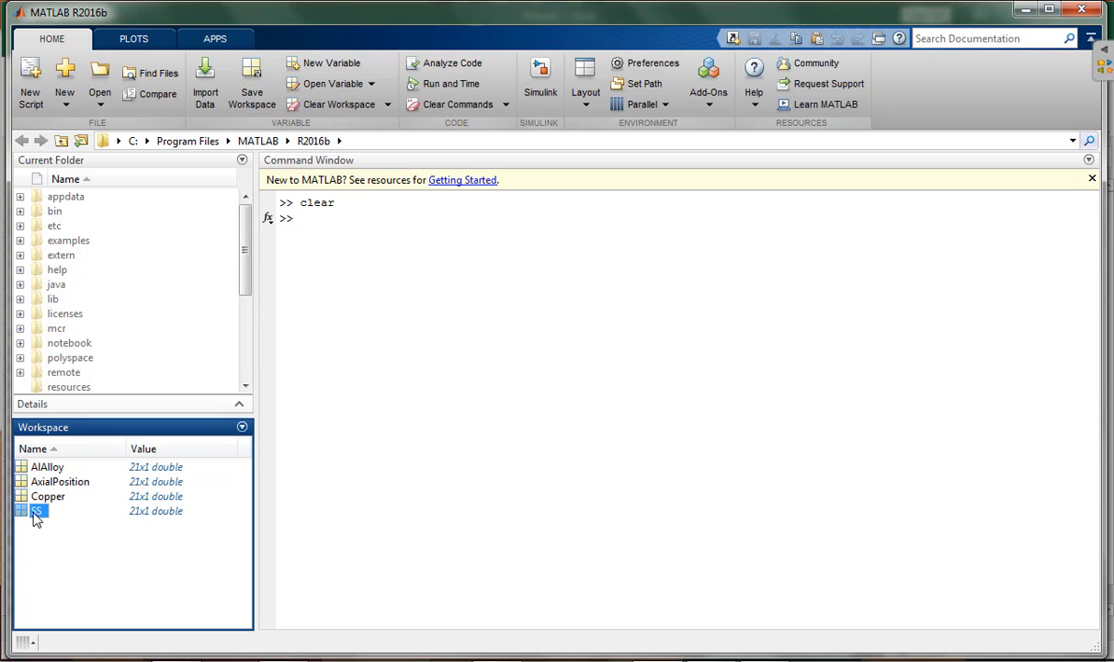
click(51, 469)
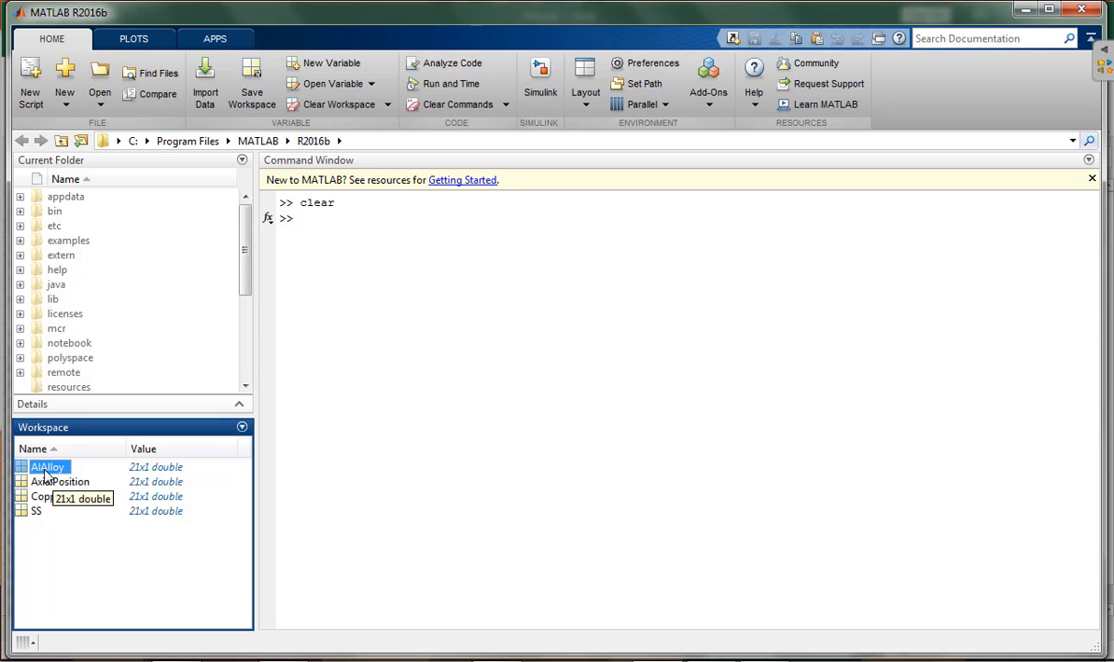
Step: Display the values of AlAlloy in the Command Window, and clear the output with clc
click(384, 226)
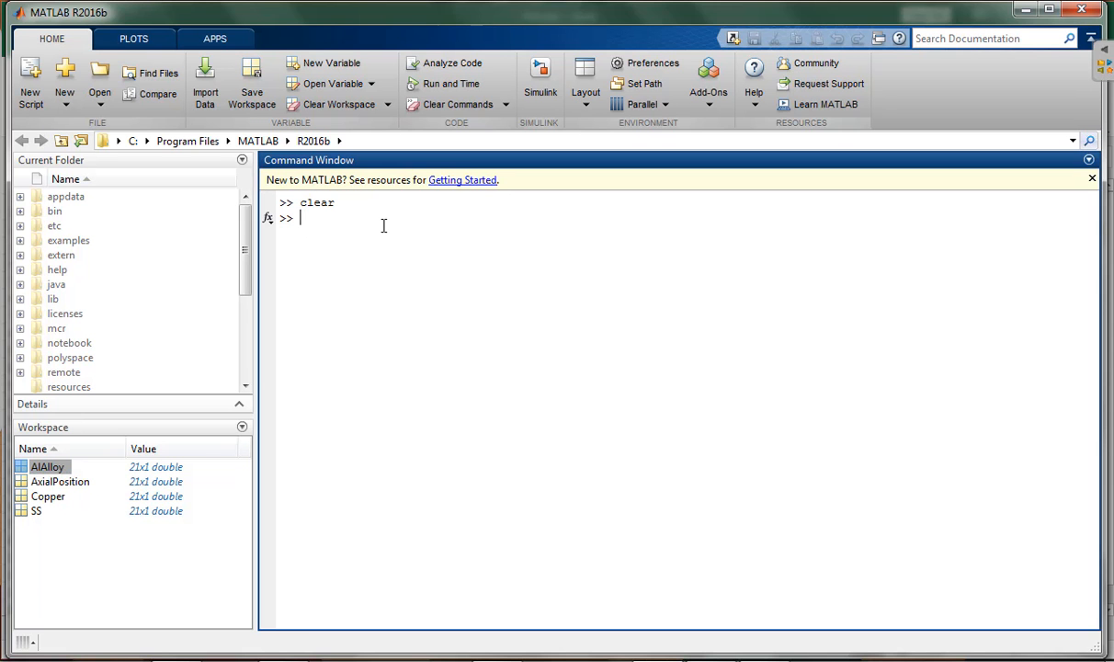
text(AlAl)
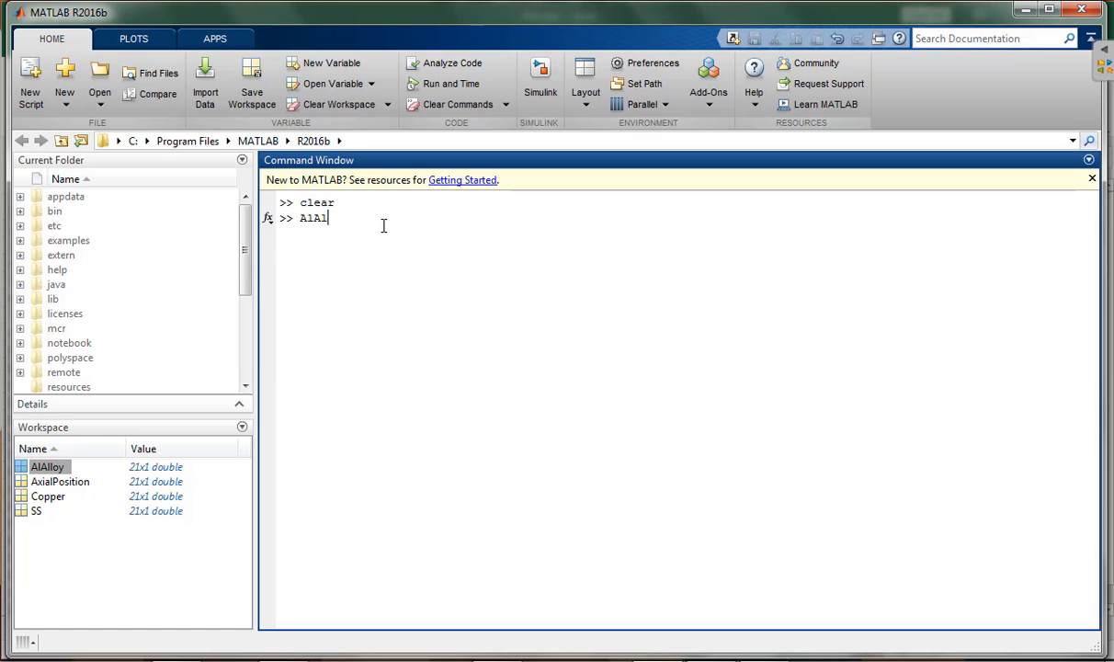
text(loy)
key(Return)
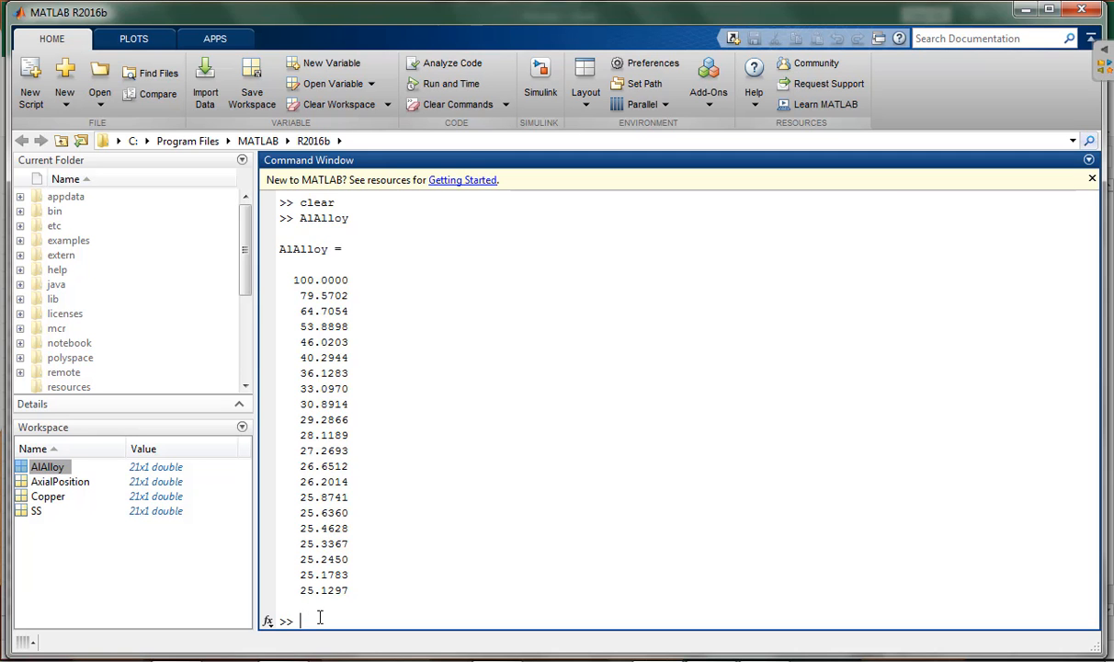
text(clc)
key(Return)
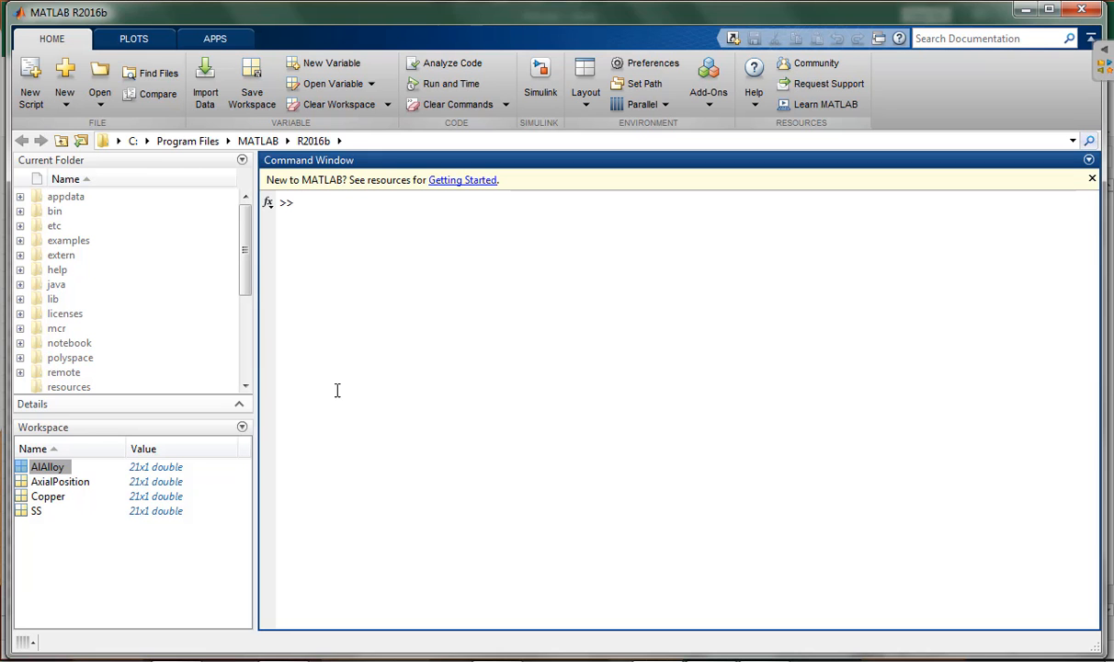
Step: Plot AlAlloy, Copper and SS as multiple series against AxialPosition in one figure
click(128, 565)
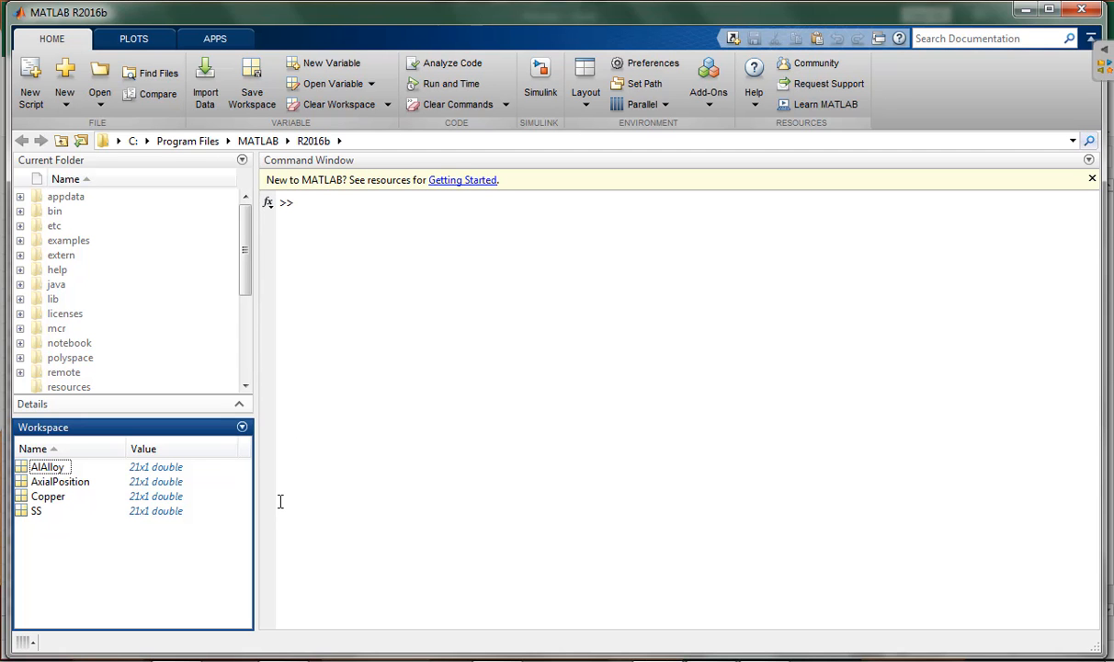
click(44, 485)
drag(52, 471, 93, 562)
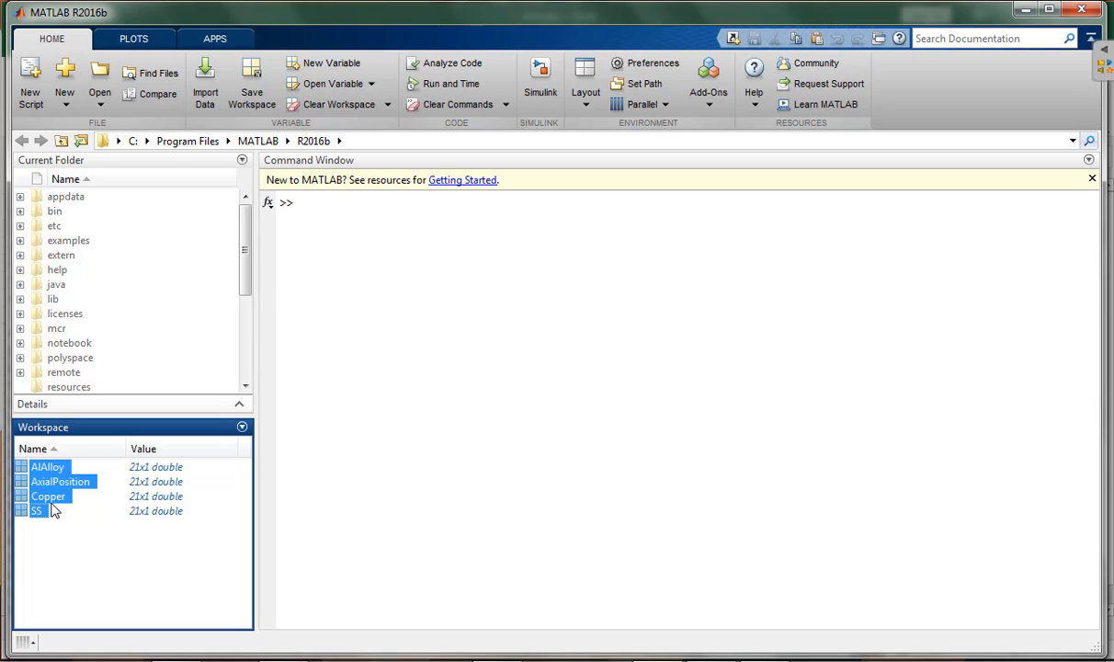
click(135, 41)
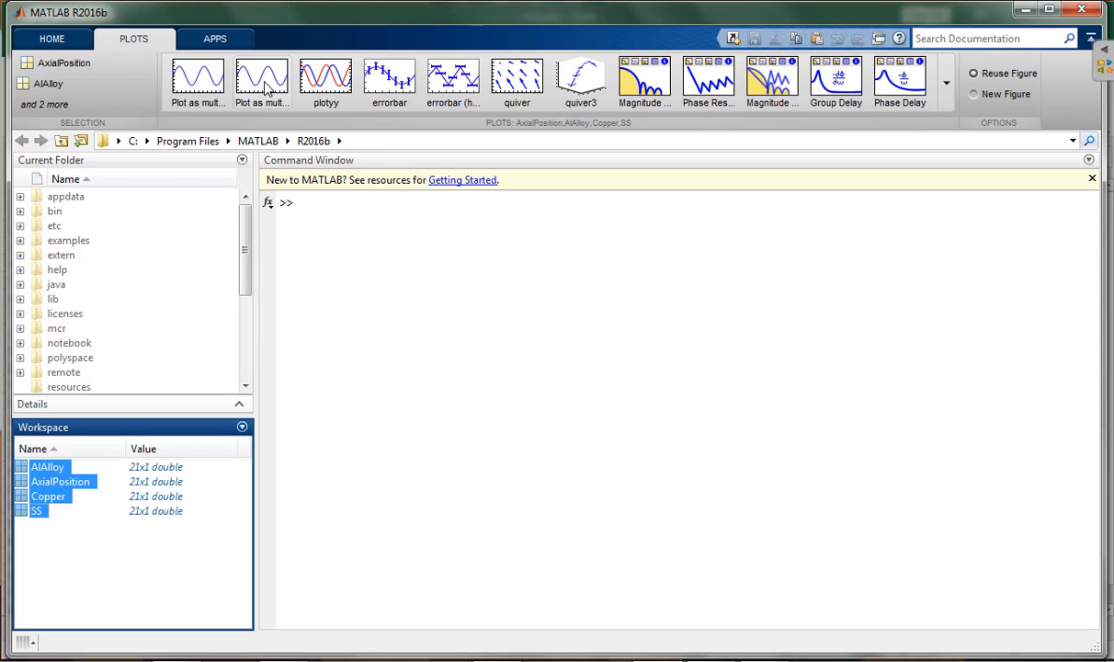
mouse_move(264, 87)
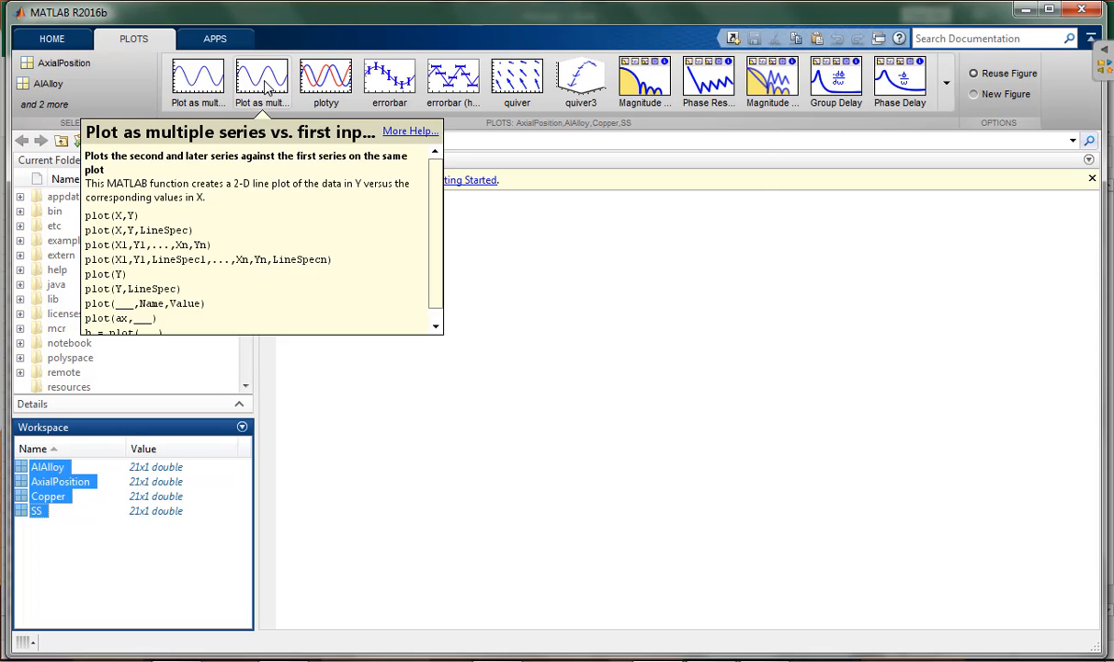
click(267, 86)
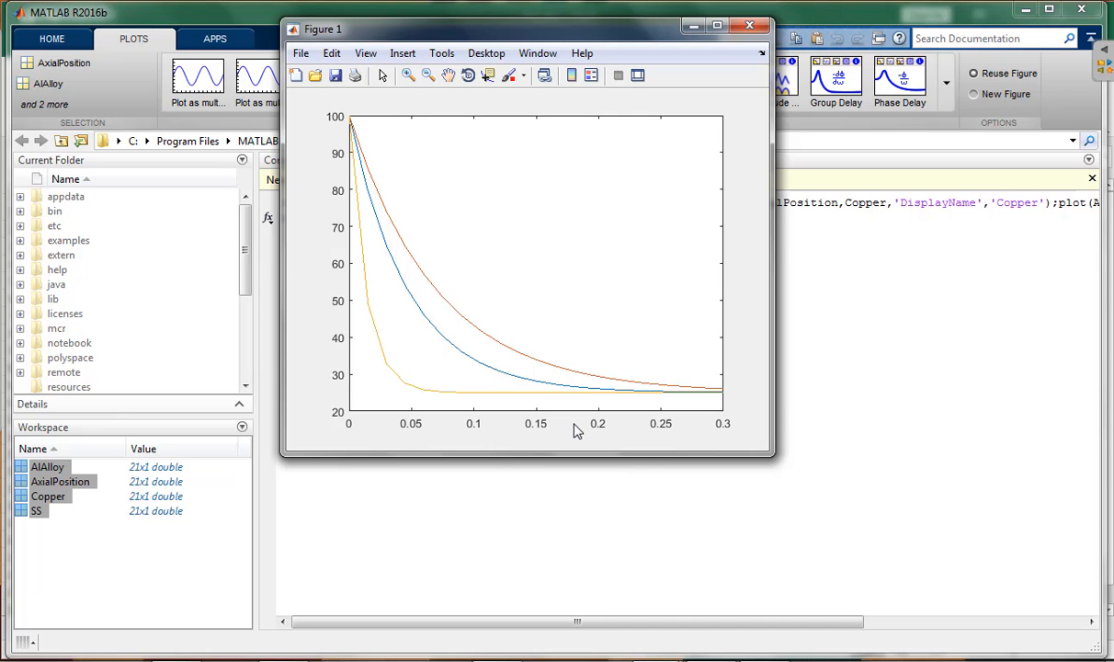
Step: Add a legend to the plot and show the plot tools in a maximized figure window
click(718, 26)
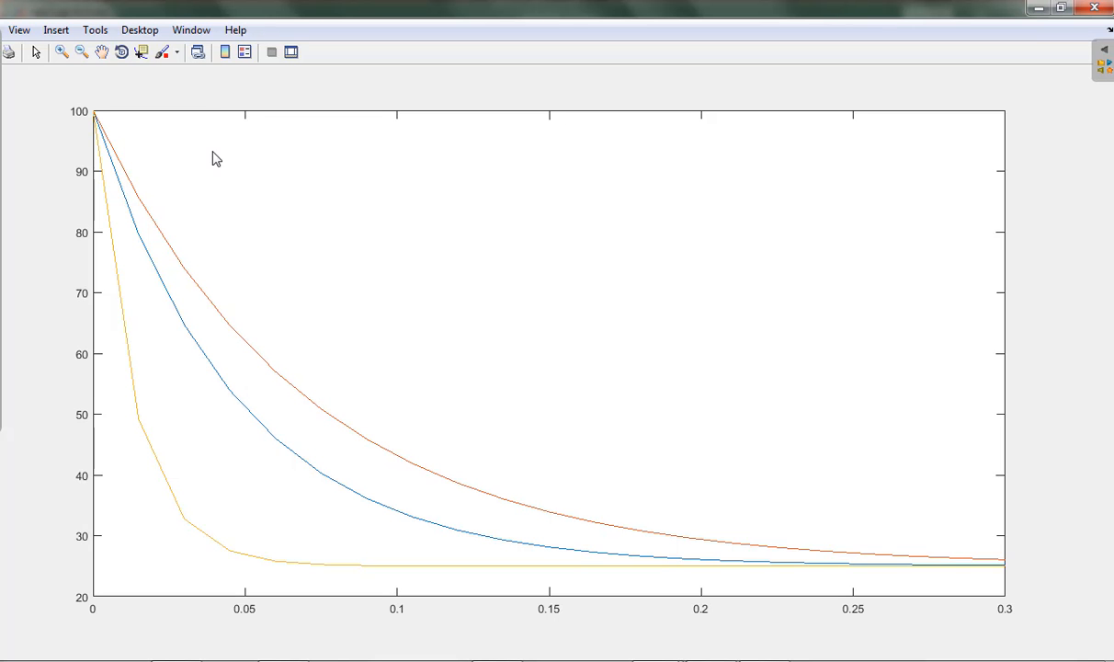
click(245, 54)
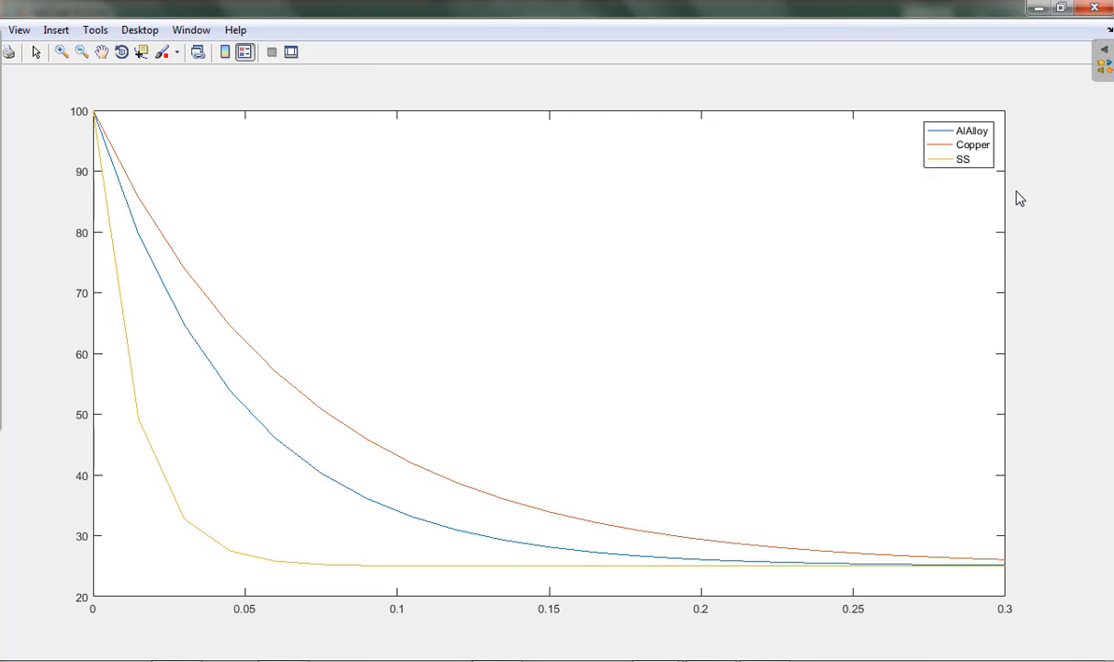
click(291, 55)
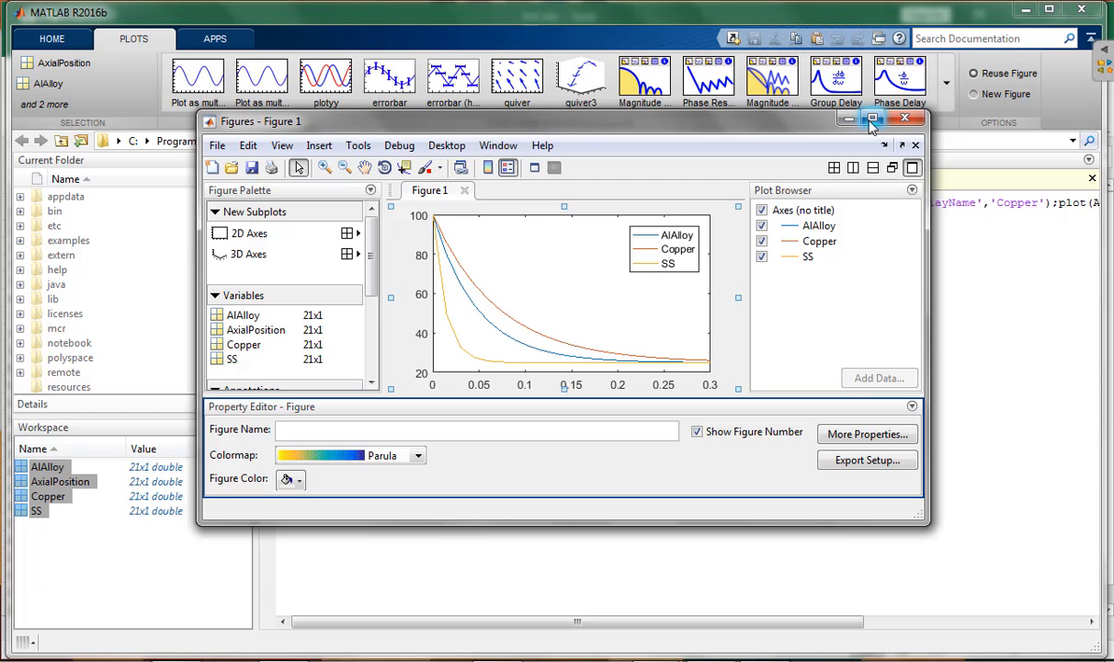
drag(918, 521, 998, 611)
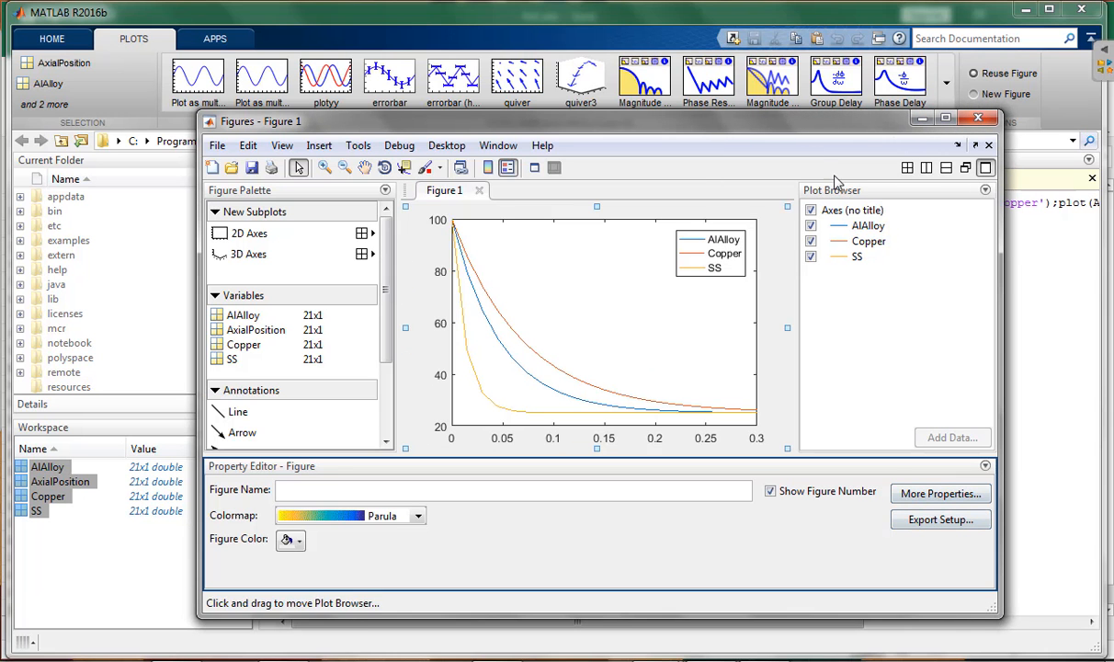
click(946, 117)
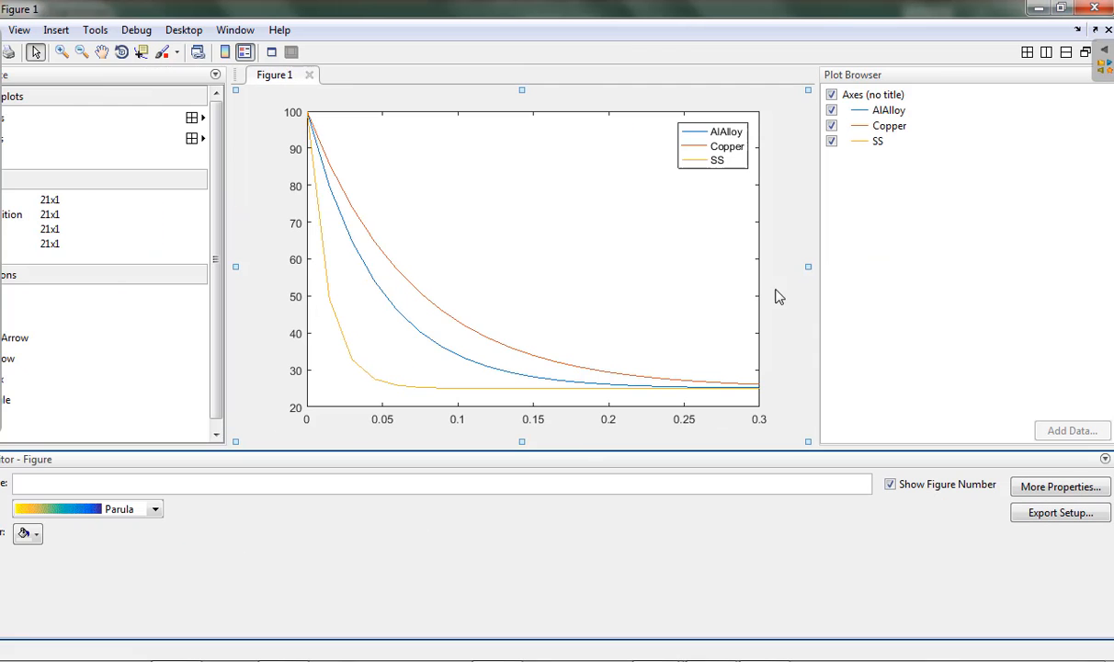
Step: Set the X label of the axes to "Axial Position (m)"
click(870, 94)
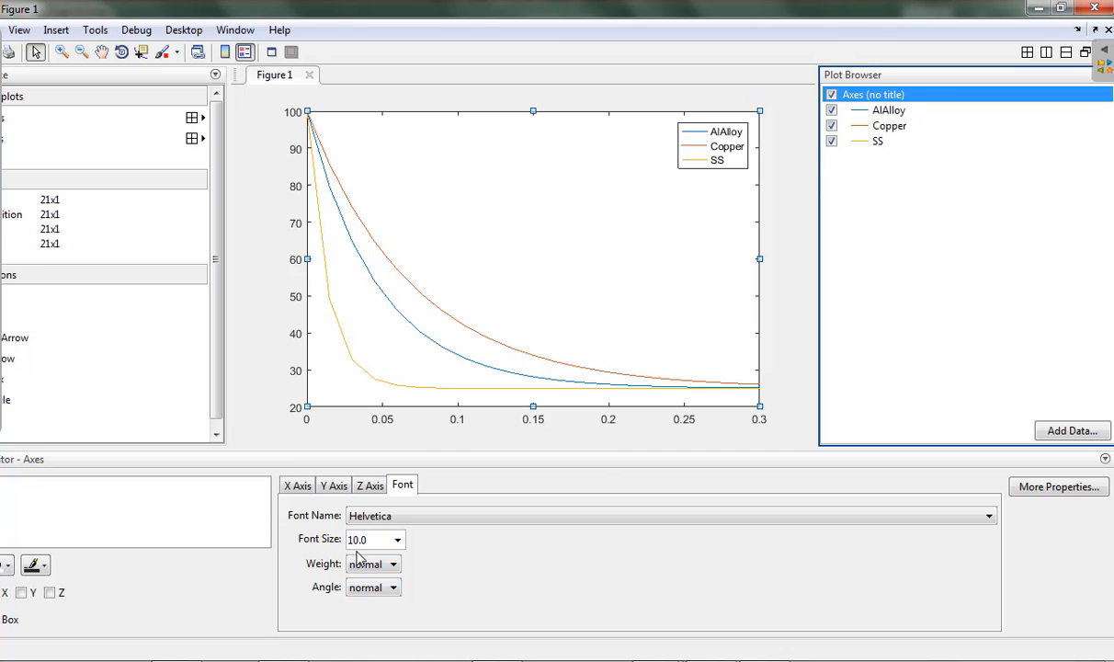
click(299, 489)
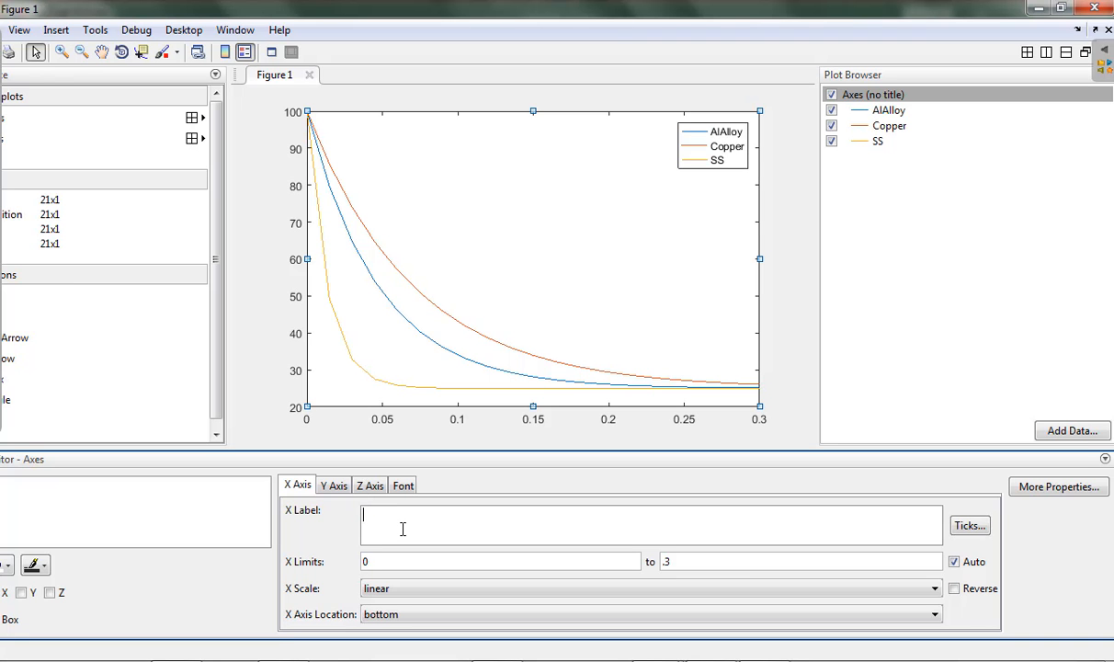
text(xial Position)
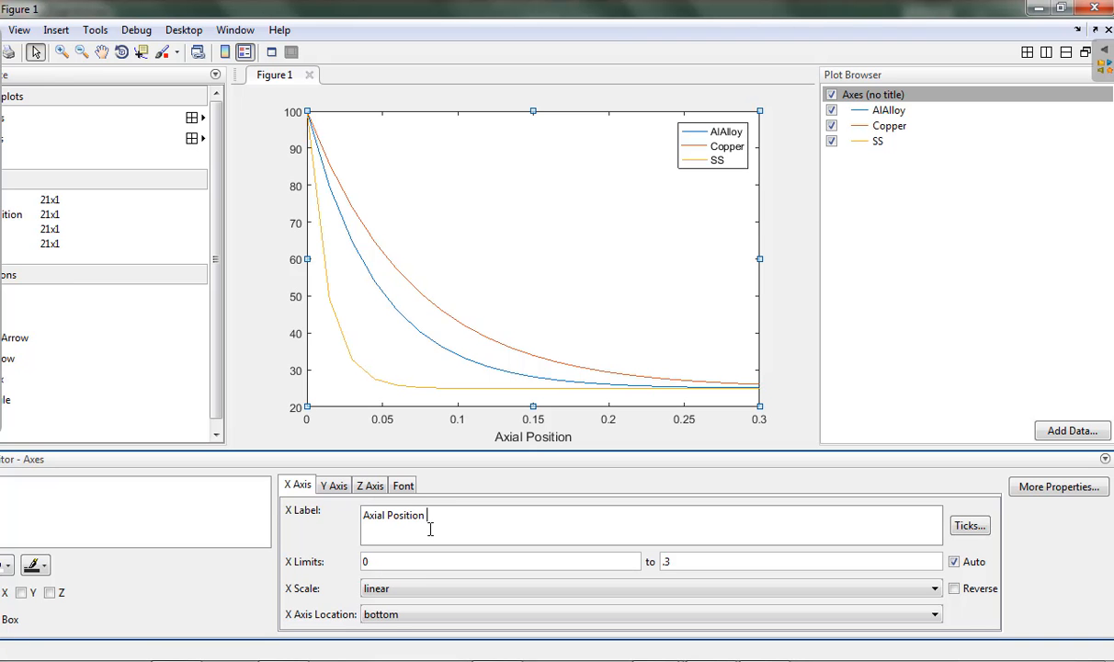
text( (m))
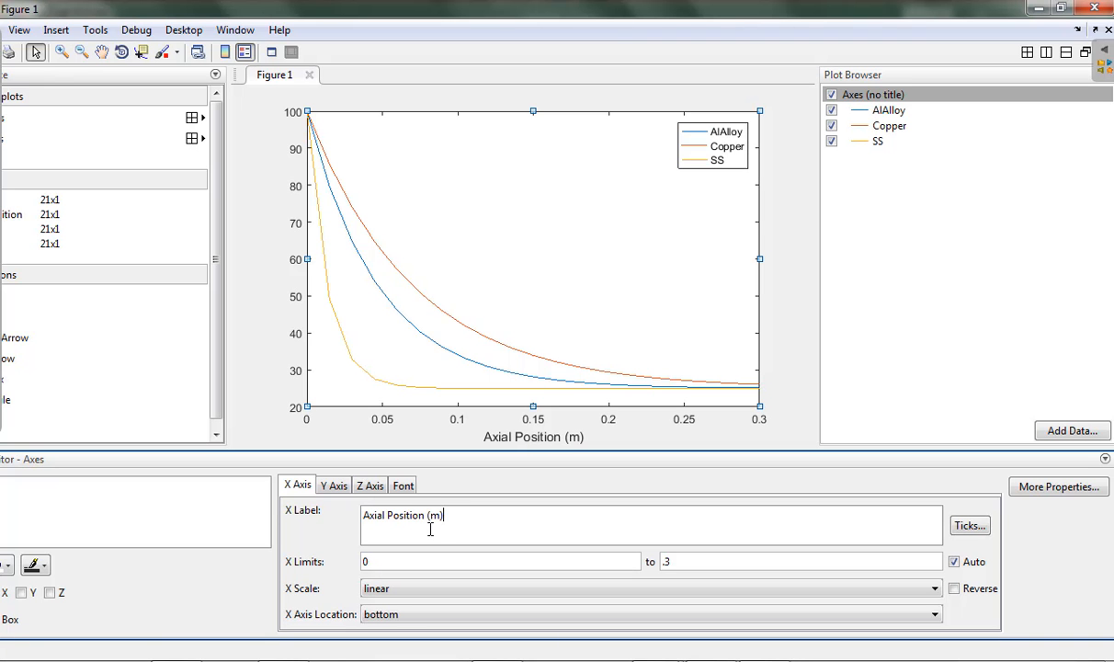
Step: Set the Y label of the axes to "Temperature (Centigrade)"
click(328, 488)
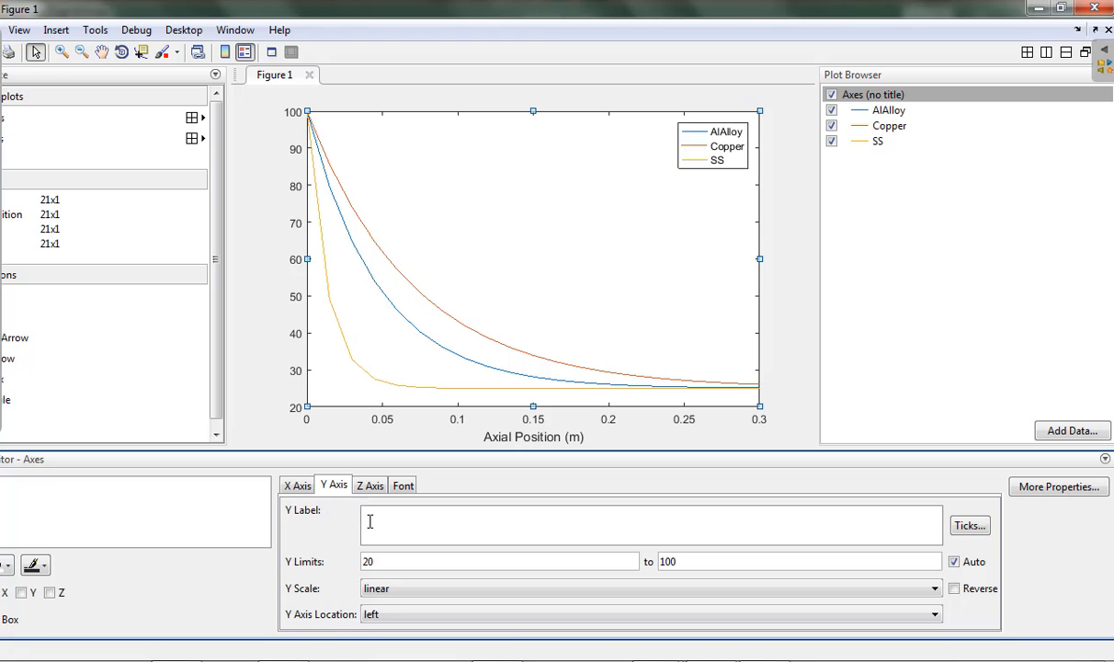
text(Temperature)
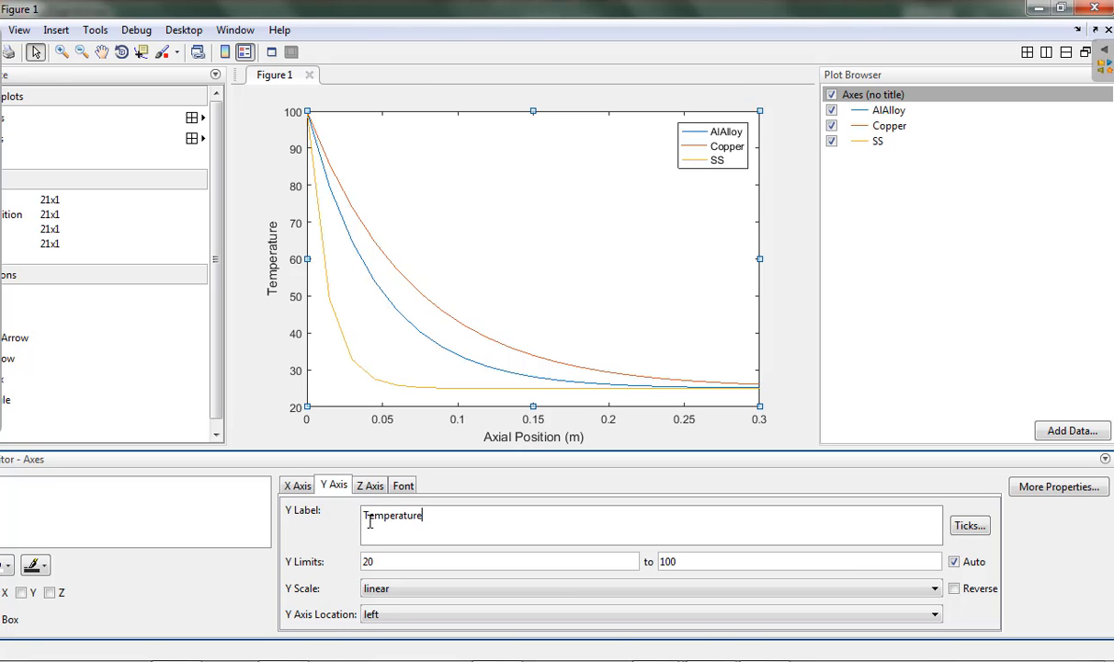
text( (Ce)
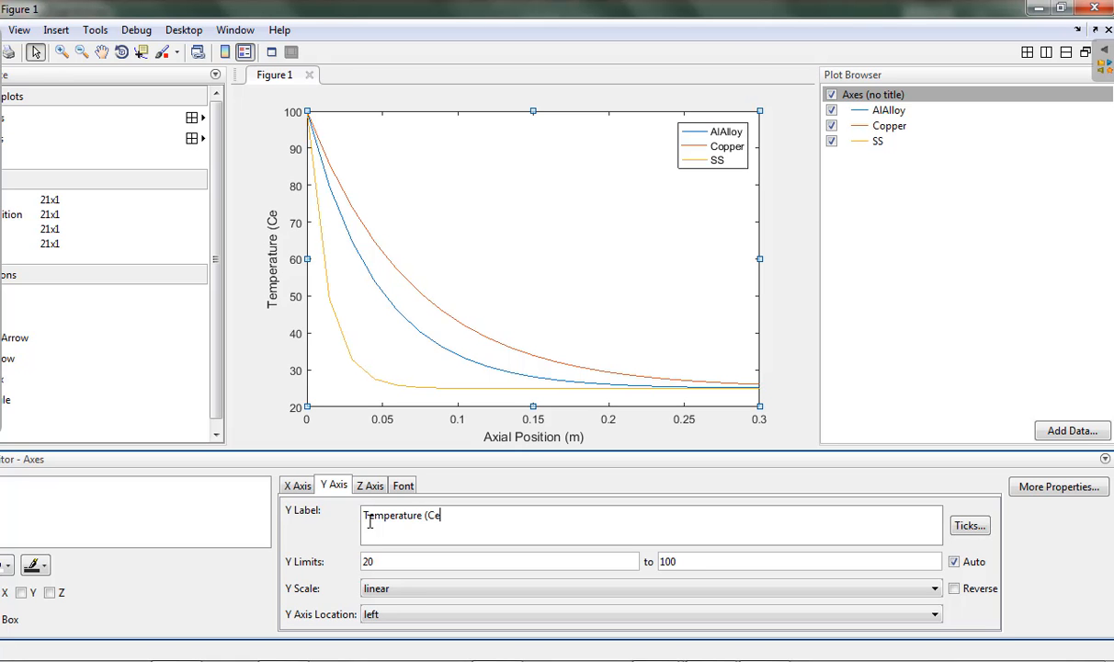
text(ntigr)
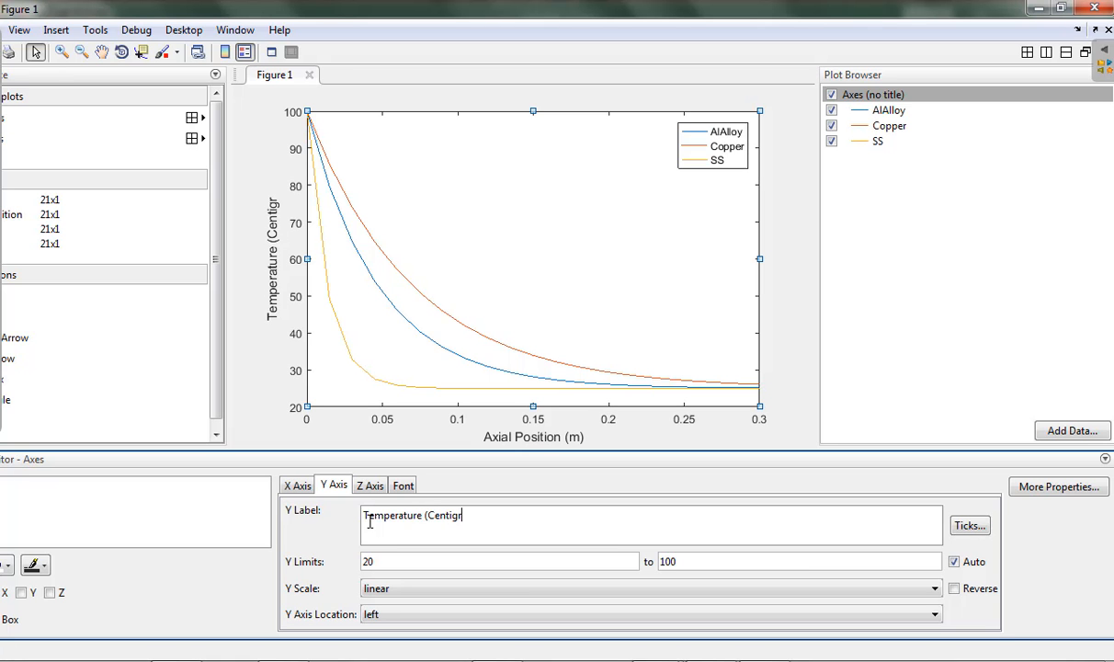
text(ade))
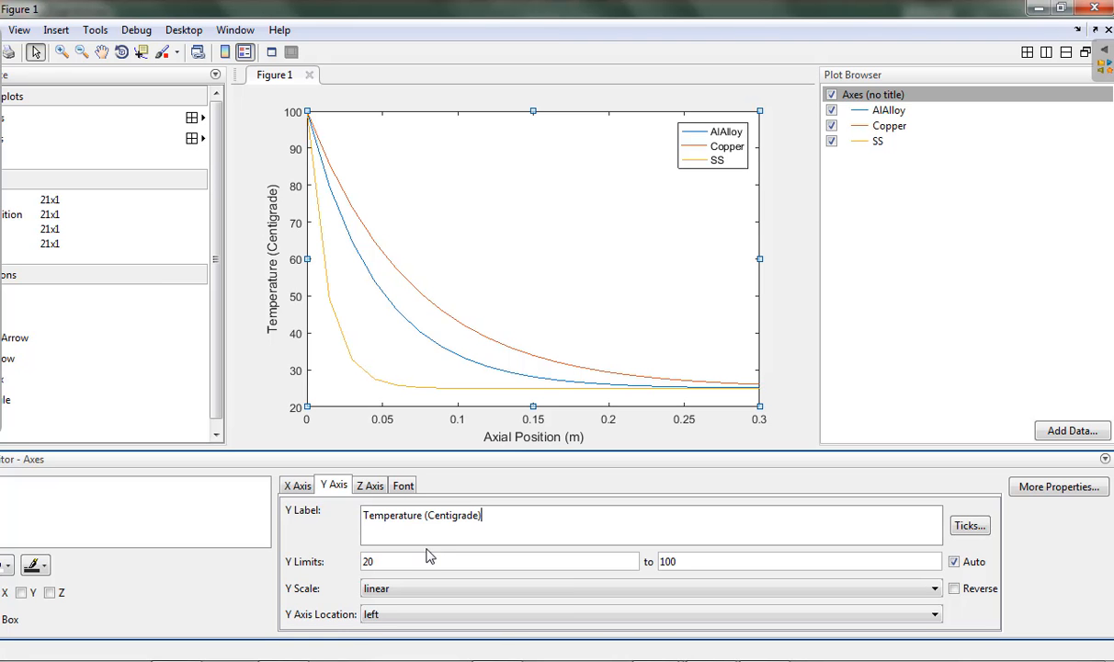
Step: Set the axes font weight to bold and the font size to 11.0
click(409, 491)
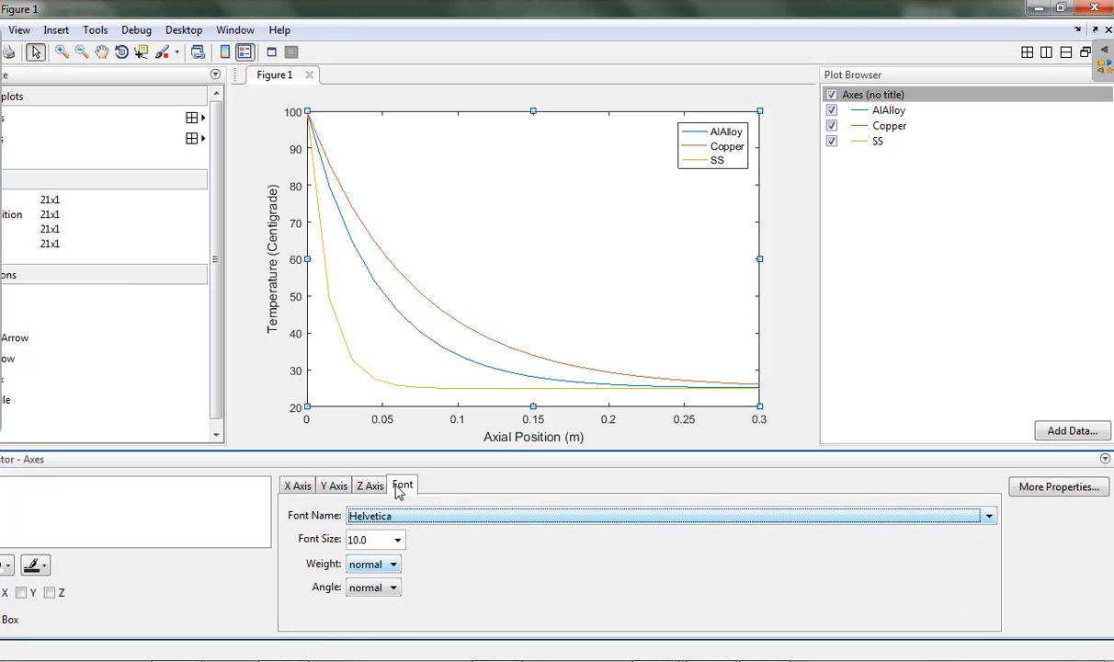
click(386, 565)
click(377, 597)
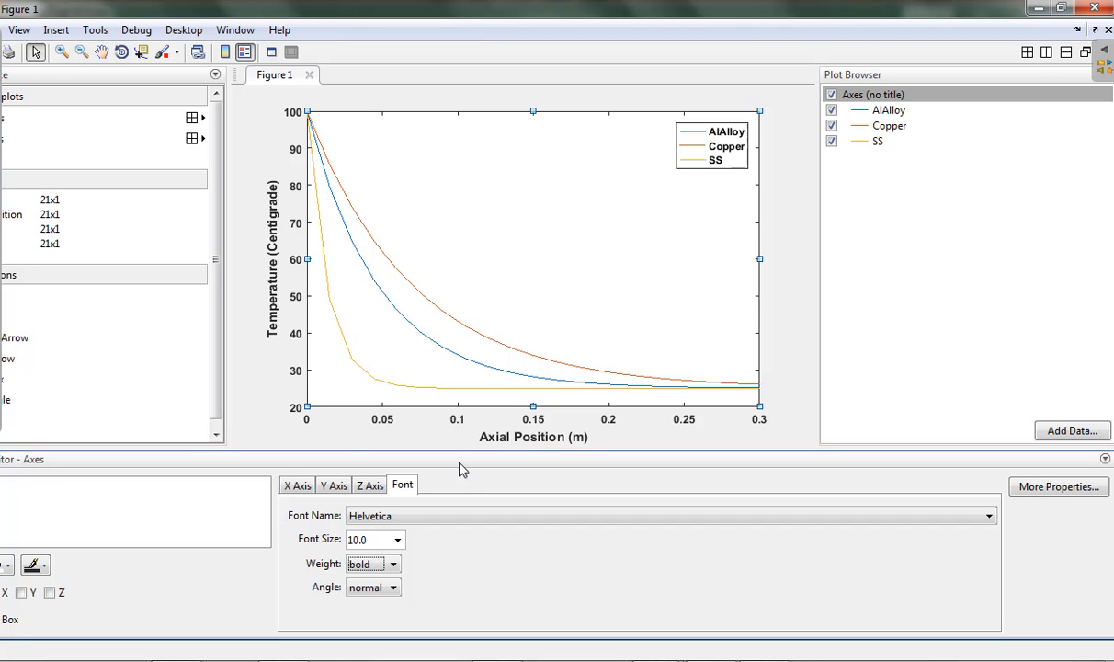
click(398, 540)
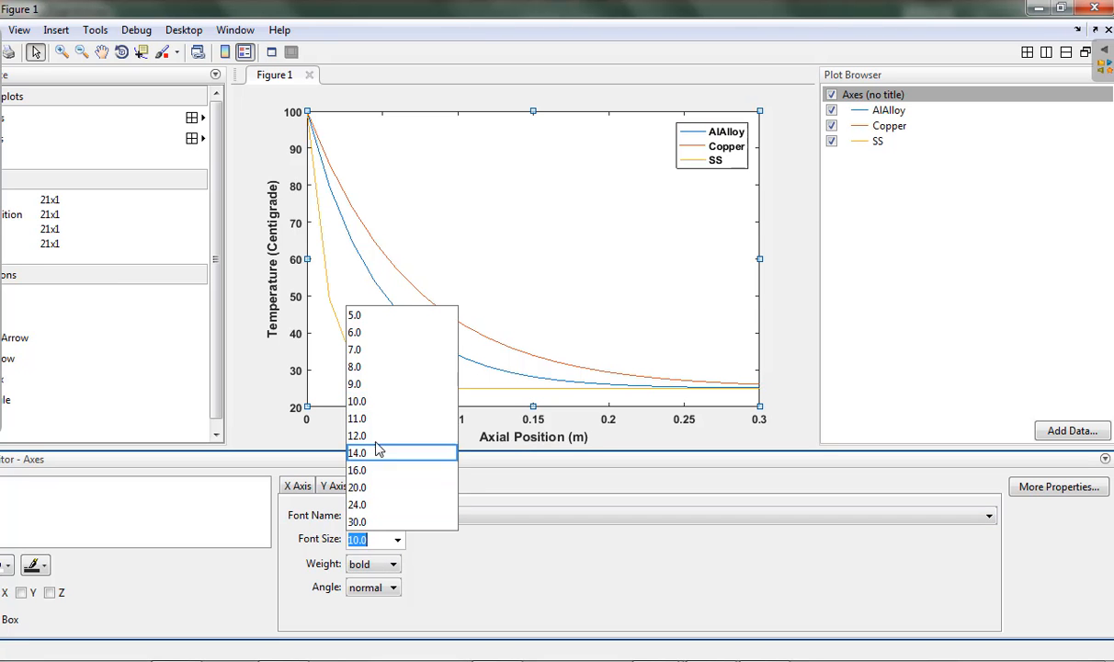
click(363, 418)
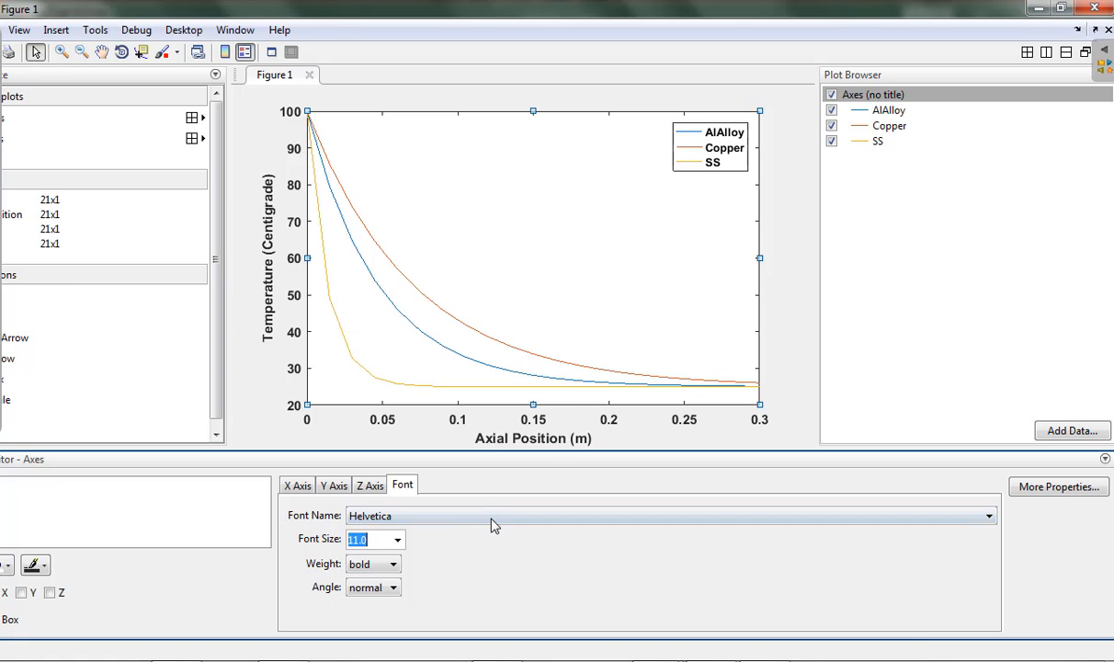
Step: Set the line width of the Copper, AlAlloy and SS curves to 2.0 each
click(476, 334)
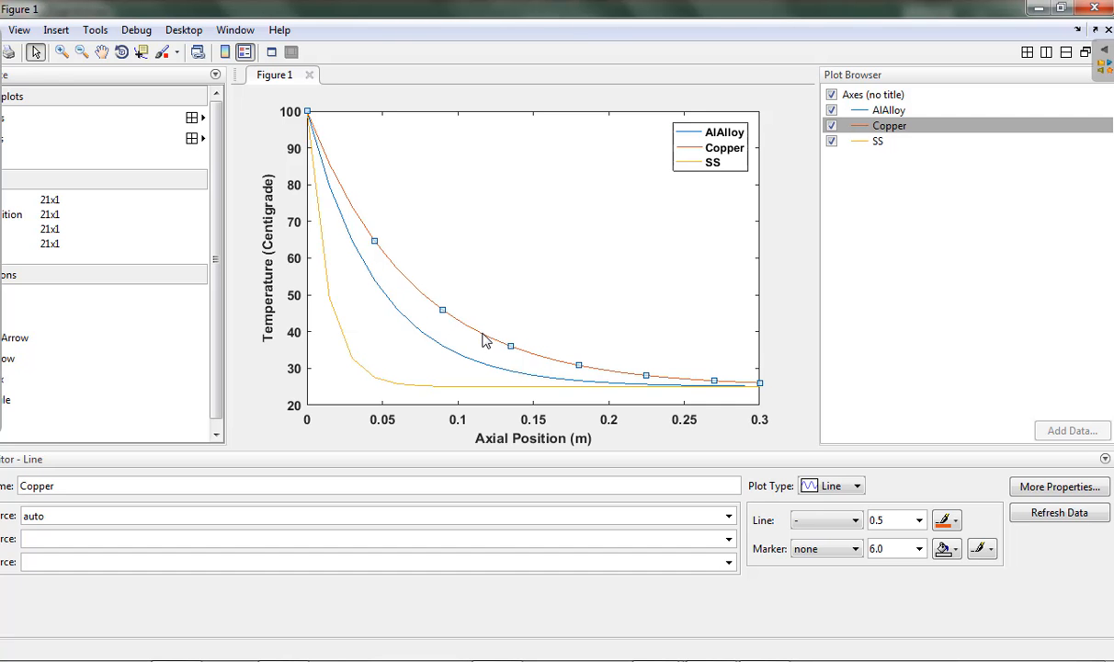
click(919, 521)
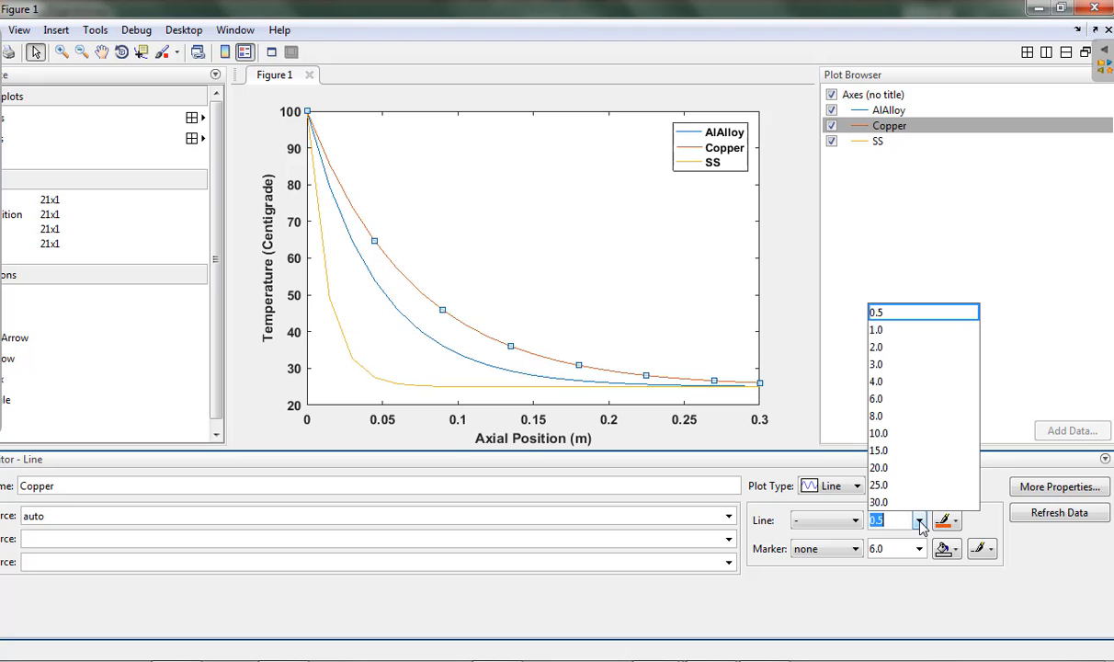
click(889, 349)
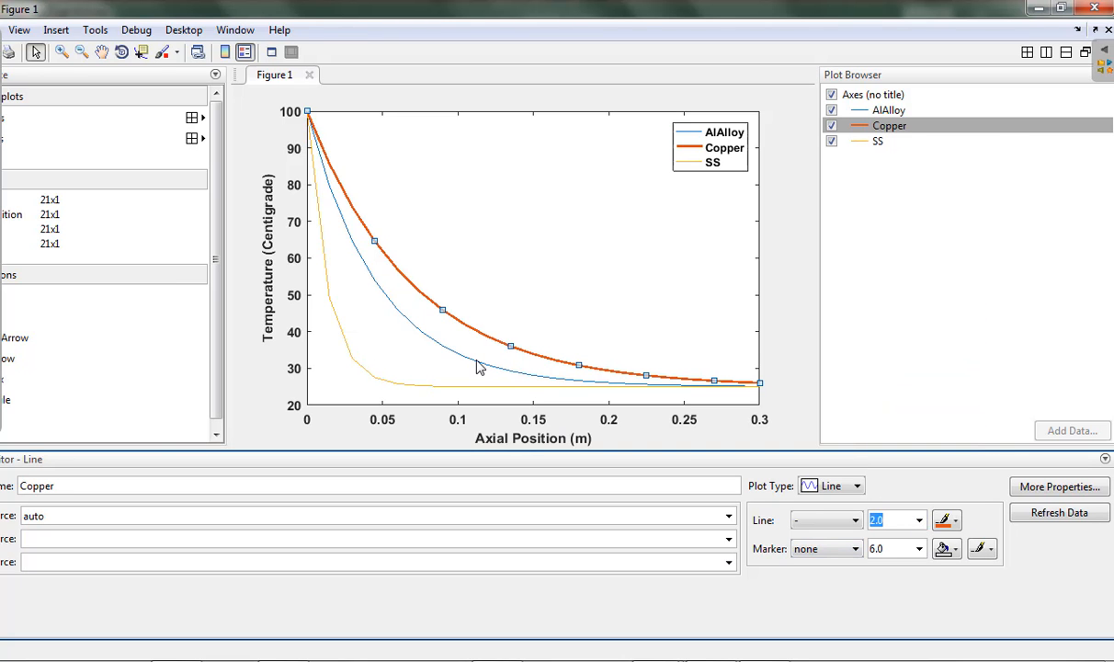
click(477, 364)
click(459, 347)
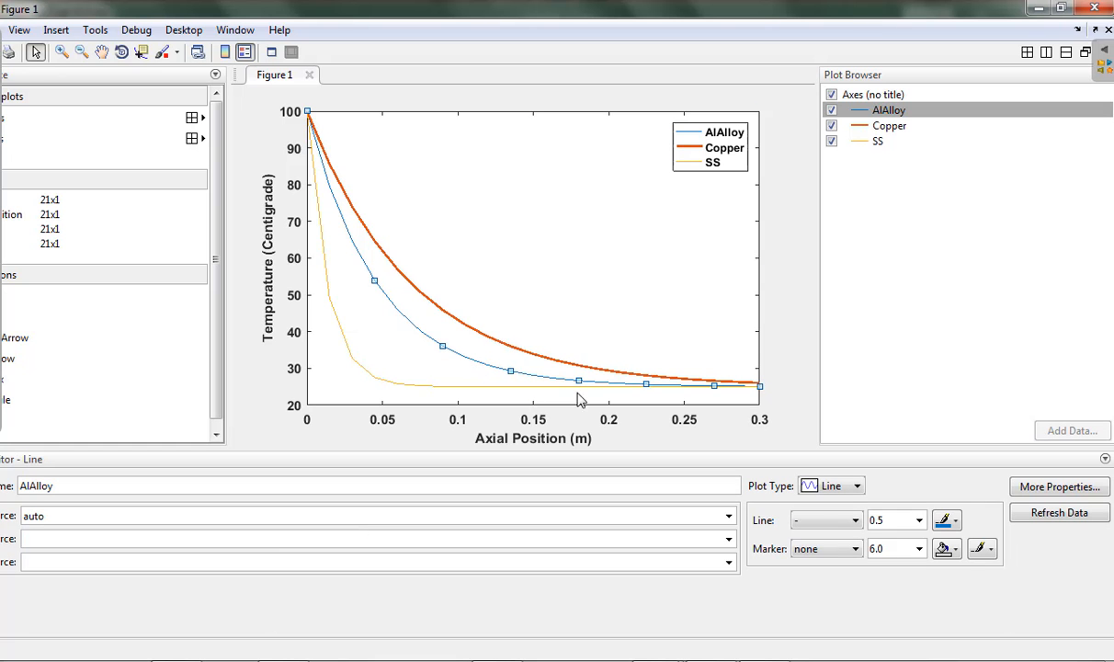
click(919, 520)
click(905, 348)
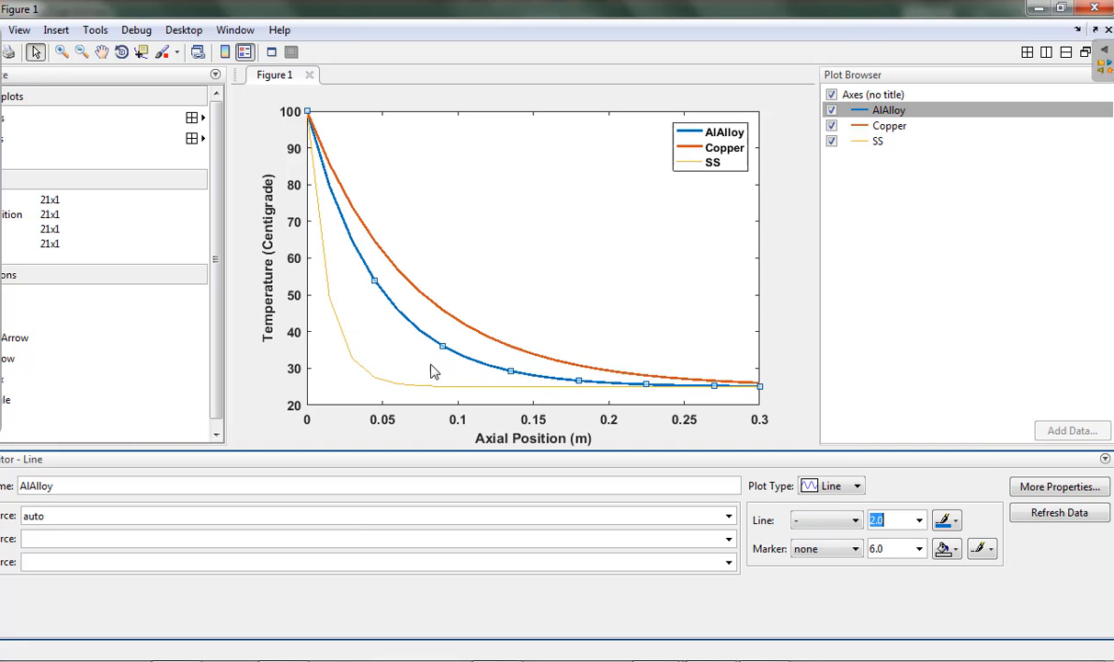
click(393, 378)
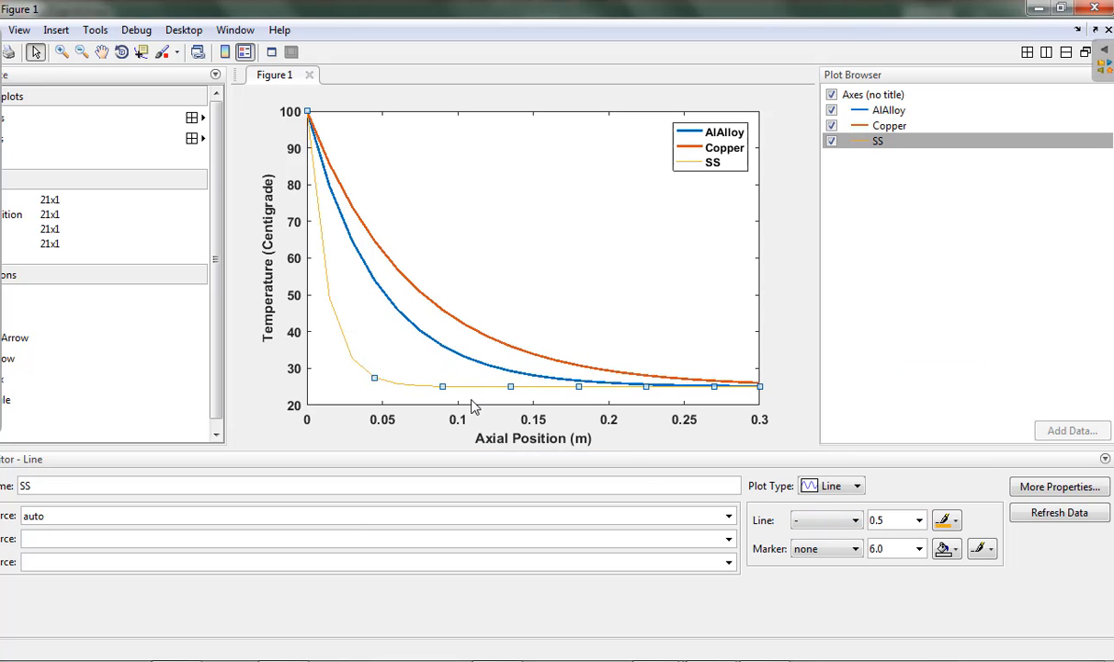
click(919, 521)
click(898, 351)
click(614, 345)
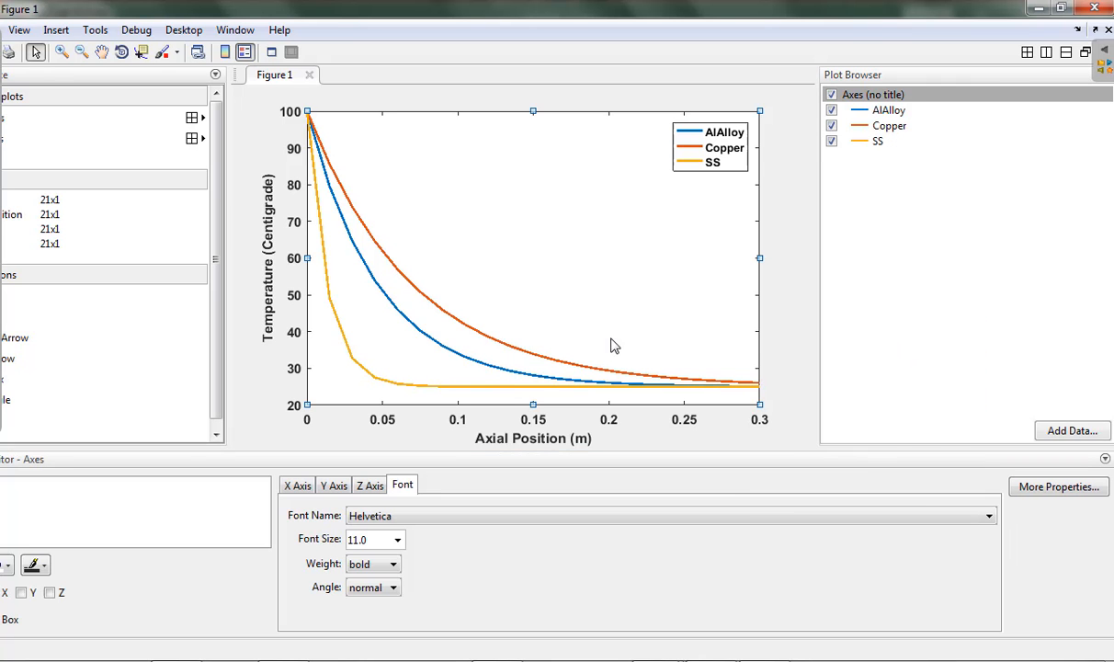
Step: Give the Copper curve circle markers (o)
click(448, 313)
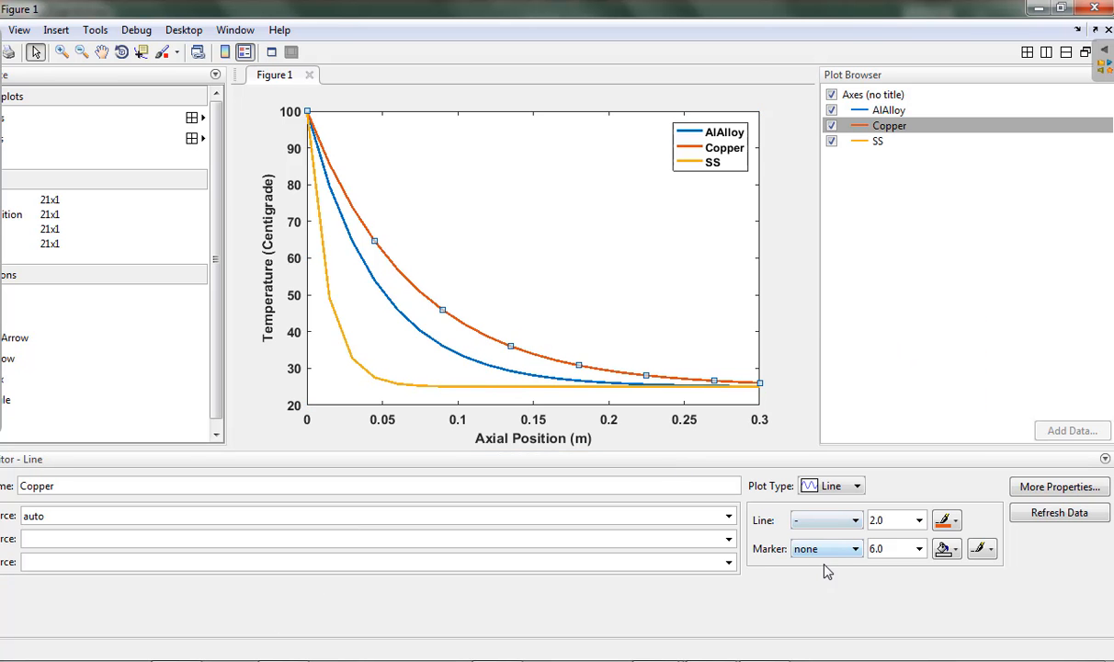
click(855, 552)
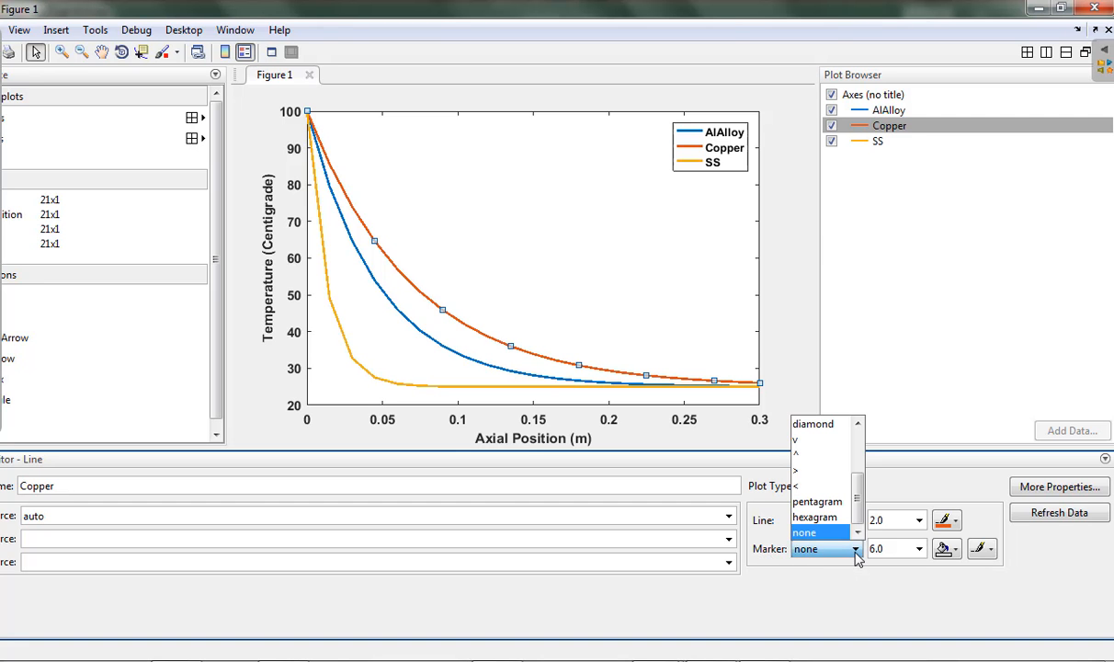
scroll(813, 469, up, 2)
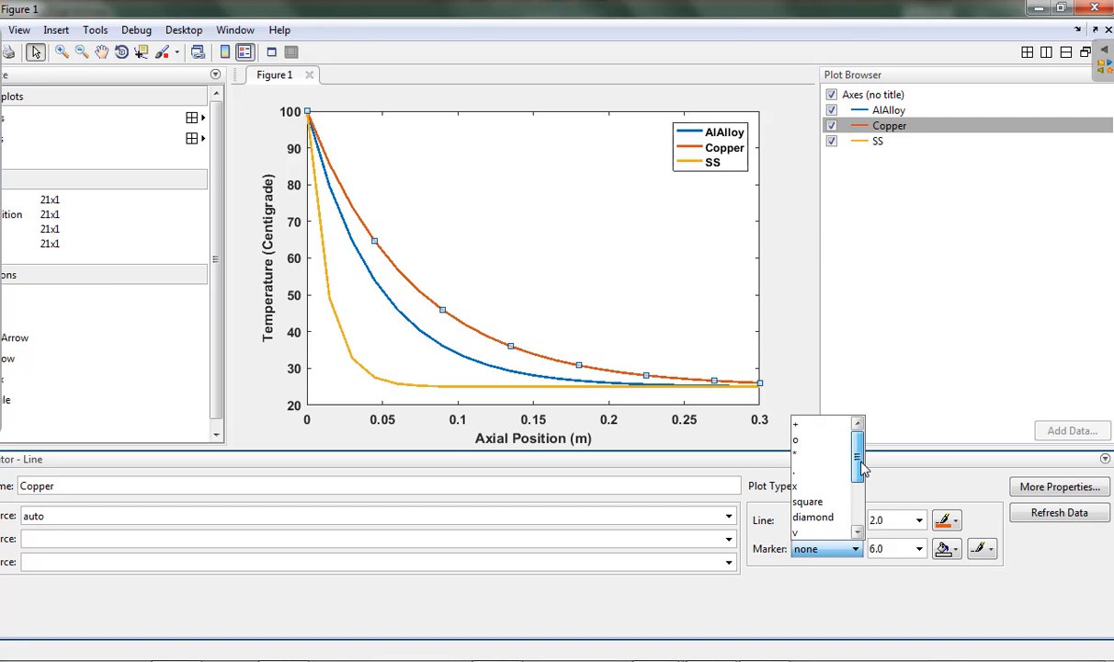
click(798, 440)
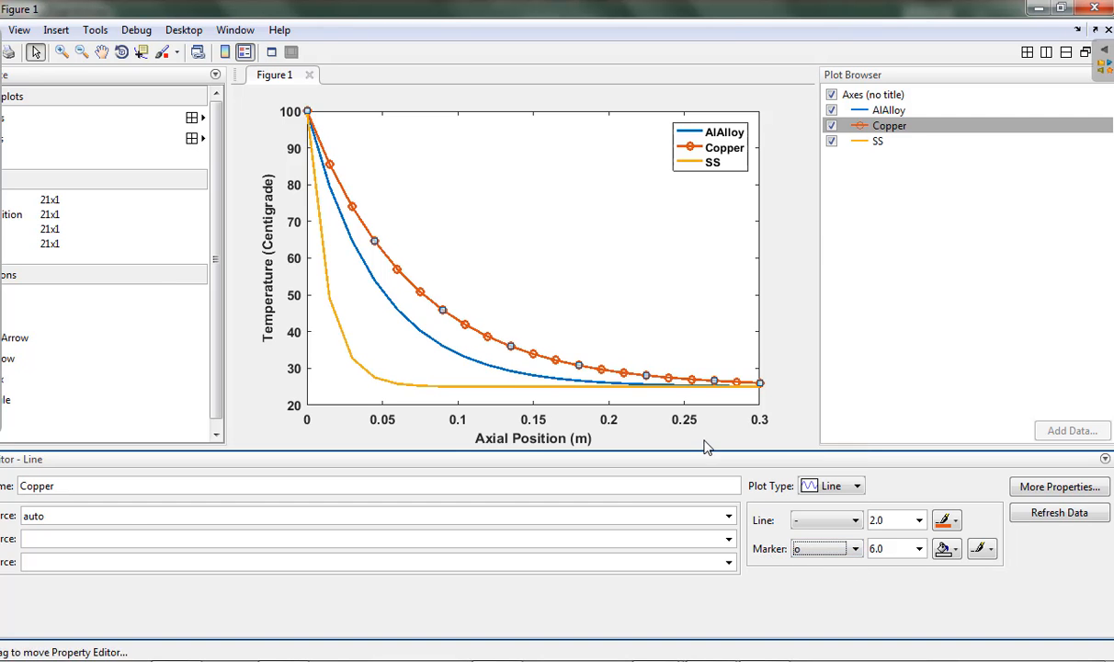
Step: Give the AlAlloy curve square markers
click(483, 364)
click(855, 551)
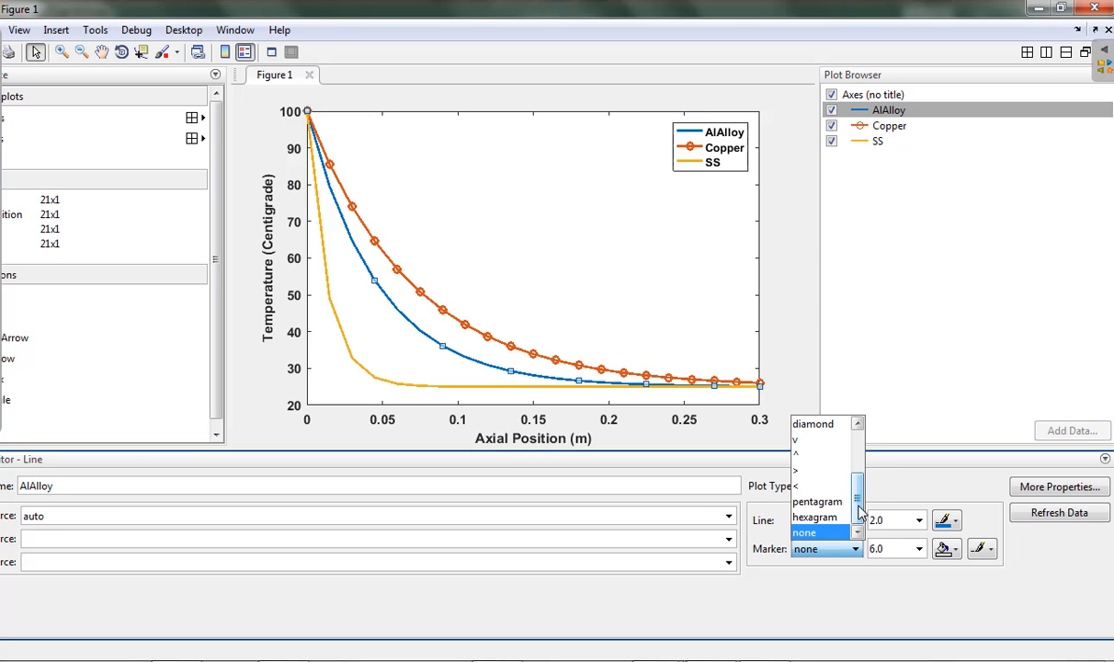
drag(860, 504, 858, 455)
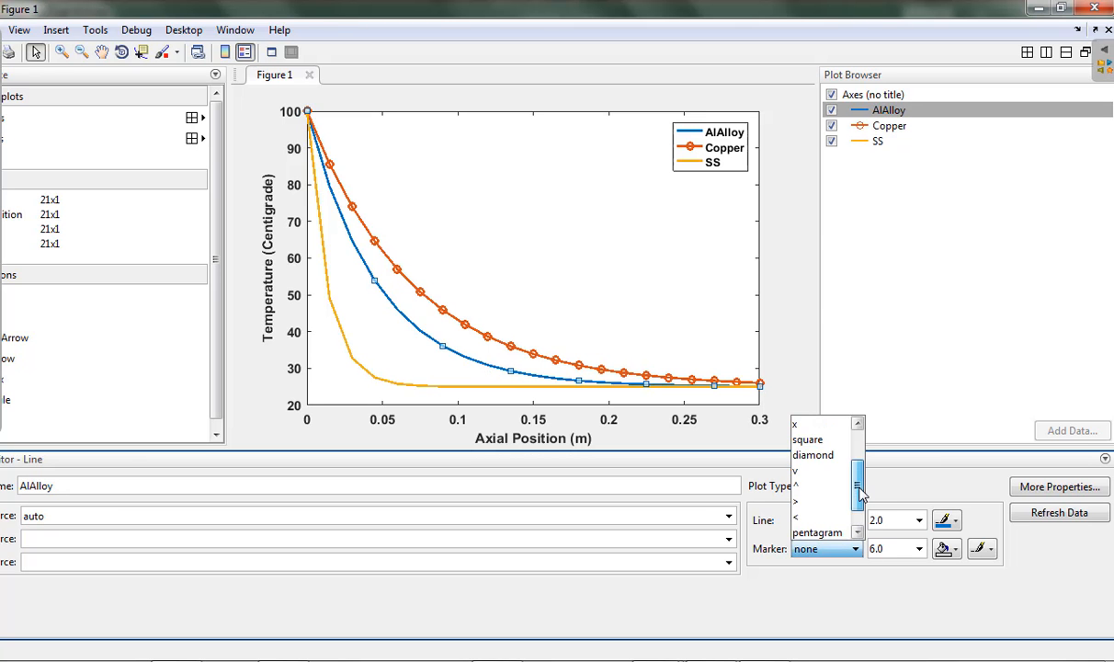
click(807, 437)
Step: Give the SS curve asterisk markers (*) and select the axes again
click(430, 386)
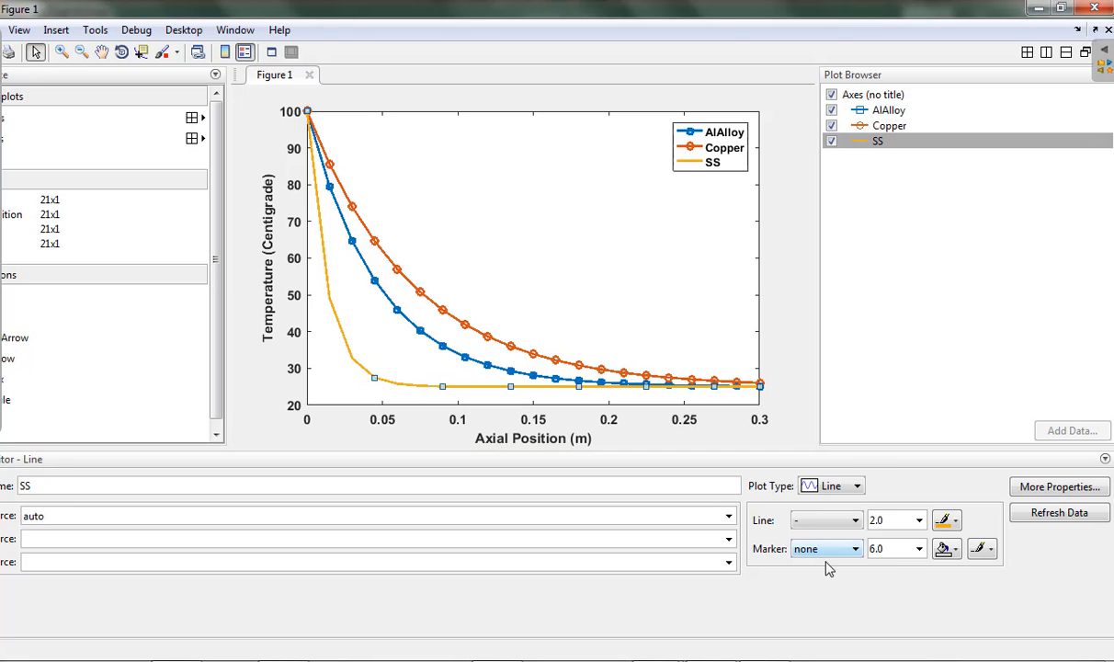
click(856, 549)
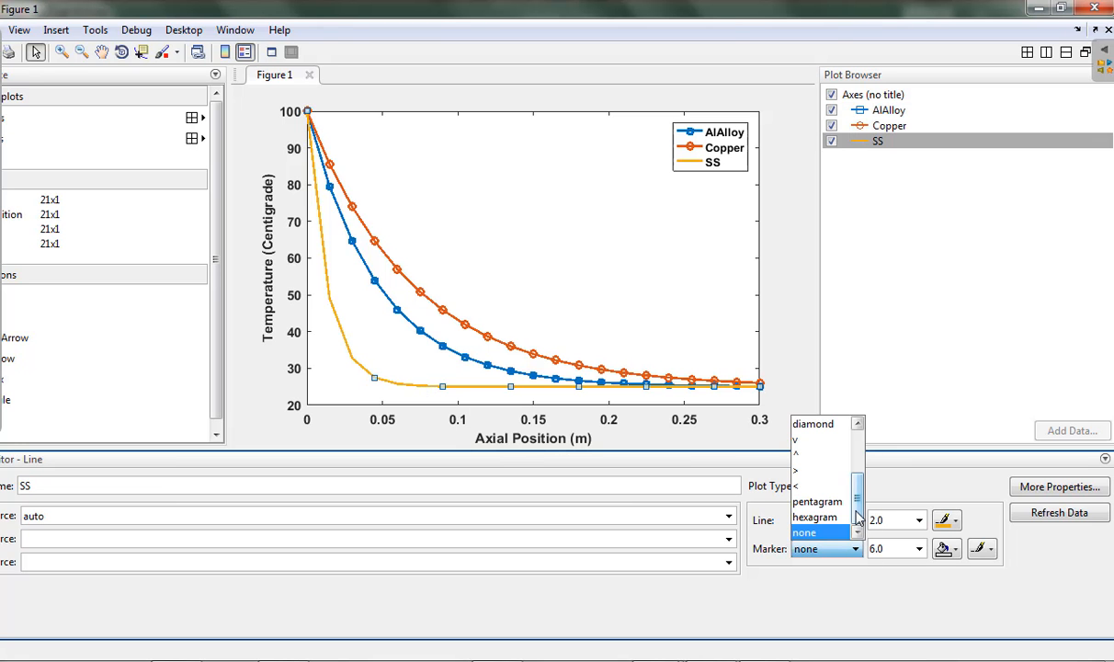
scroll(858, 505, up, 1)
drag(859, 507, 866, 479)
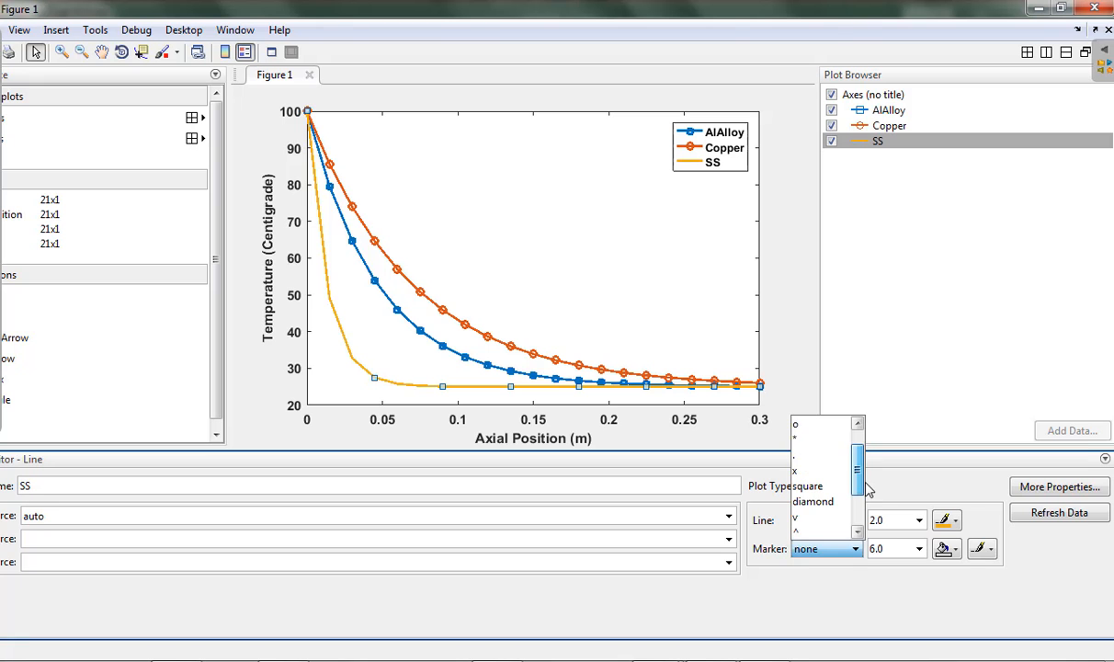
click(796, 437)
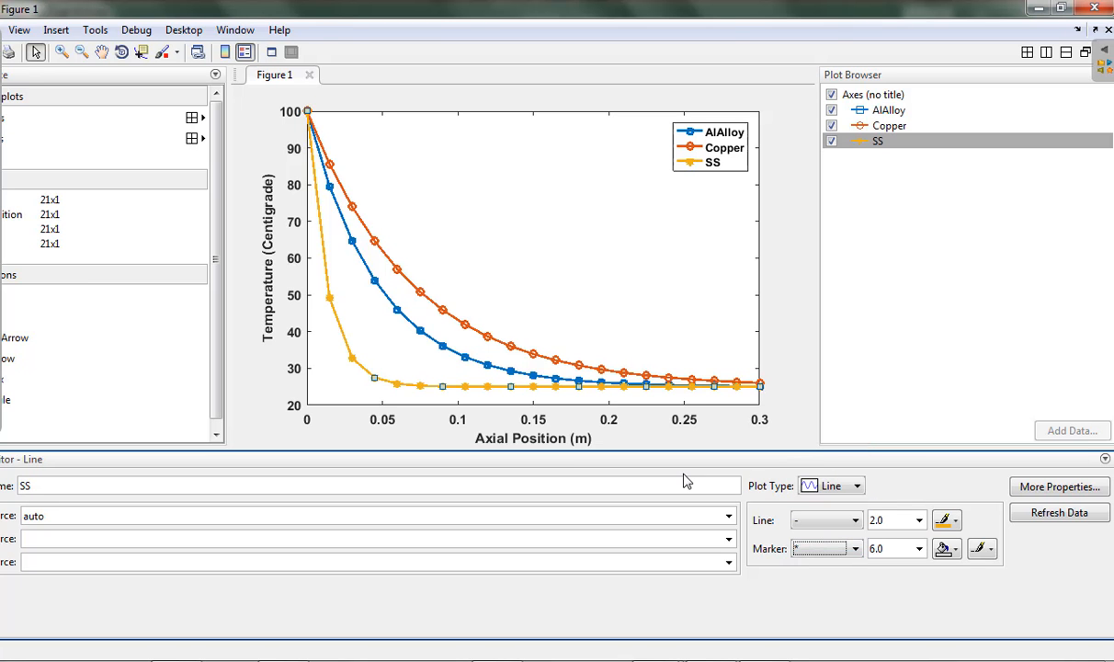
click(709, 315)
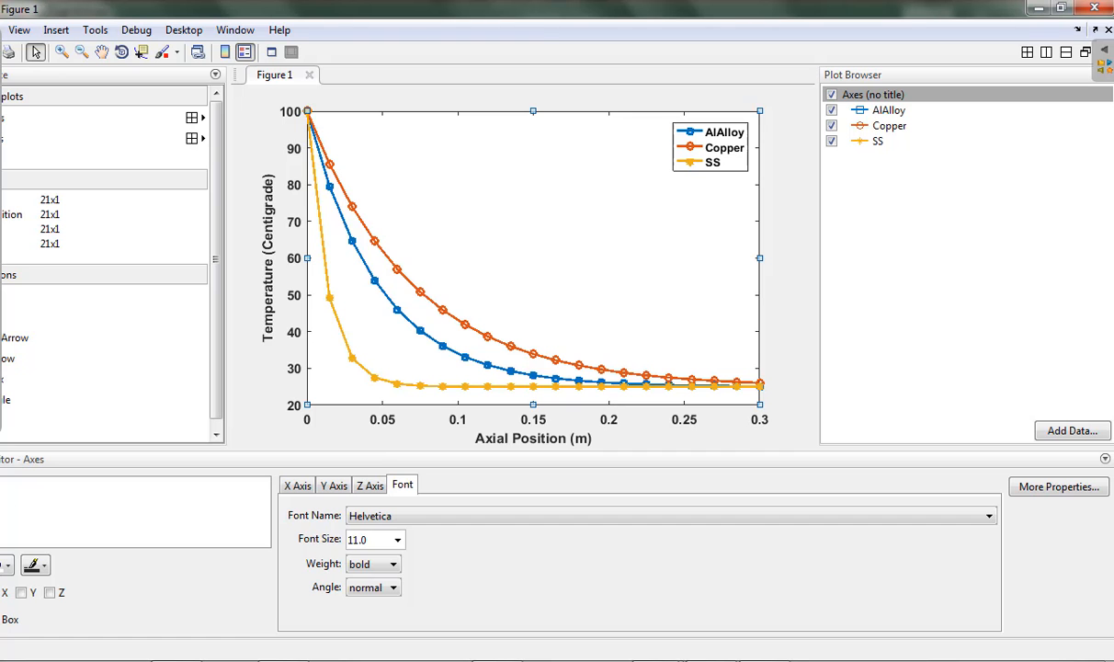
Step: Turn on the X and Y grid lines of the axes
click(4, 502)
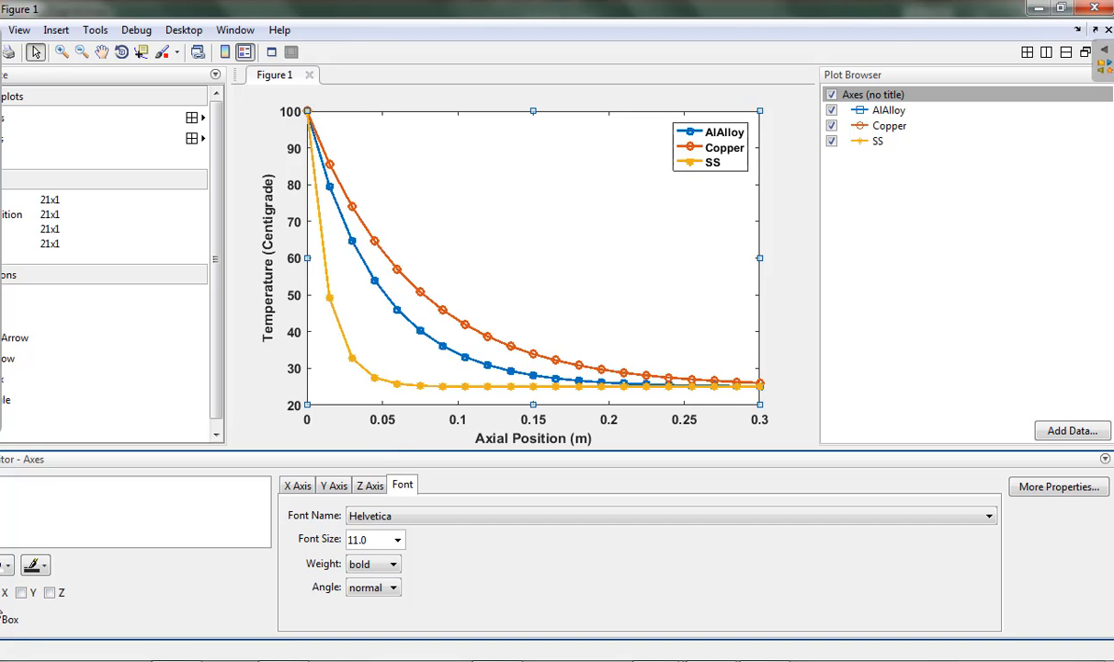
click(4, 593)
click(21, 593)
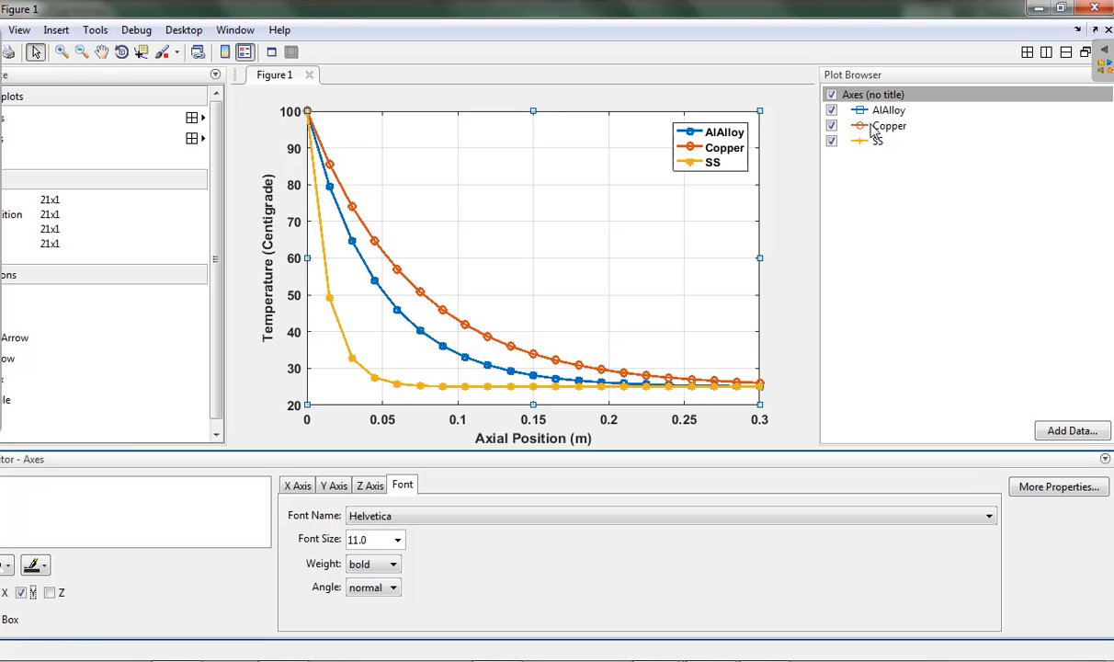
Step: Open the export setup for the whole figure and choose a rendering resolution of 600 dpi
click(788, 207)
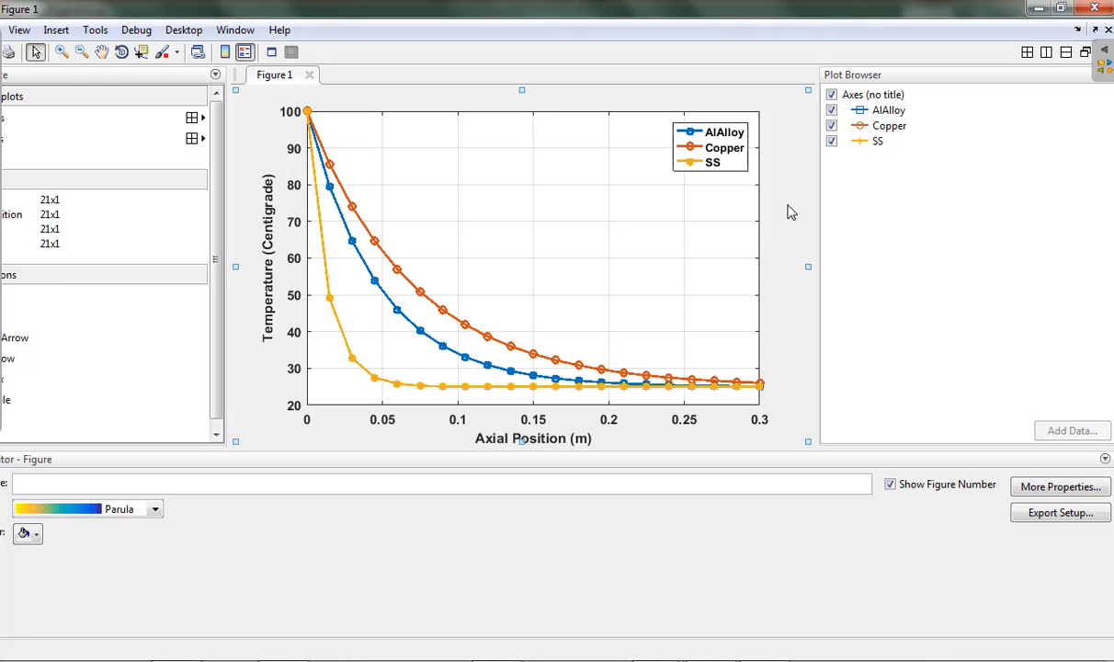
click(1058, 515)
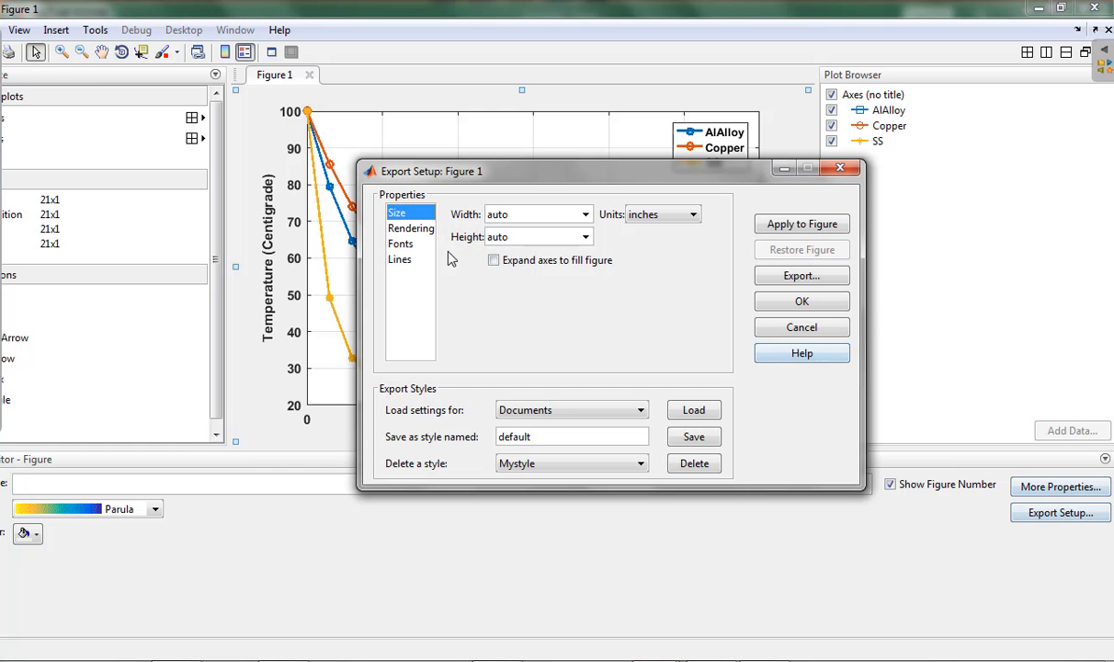
click(405, 229)
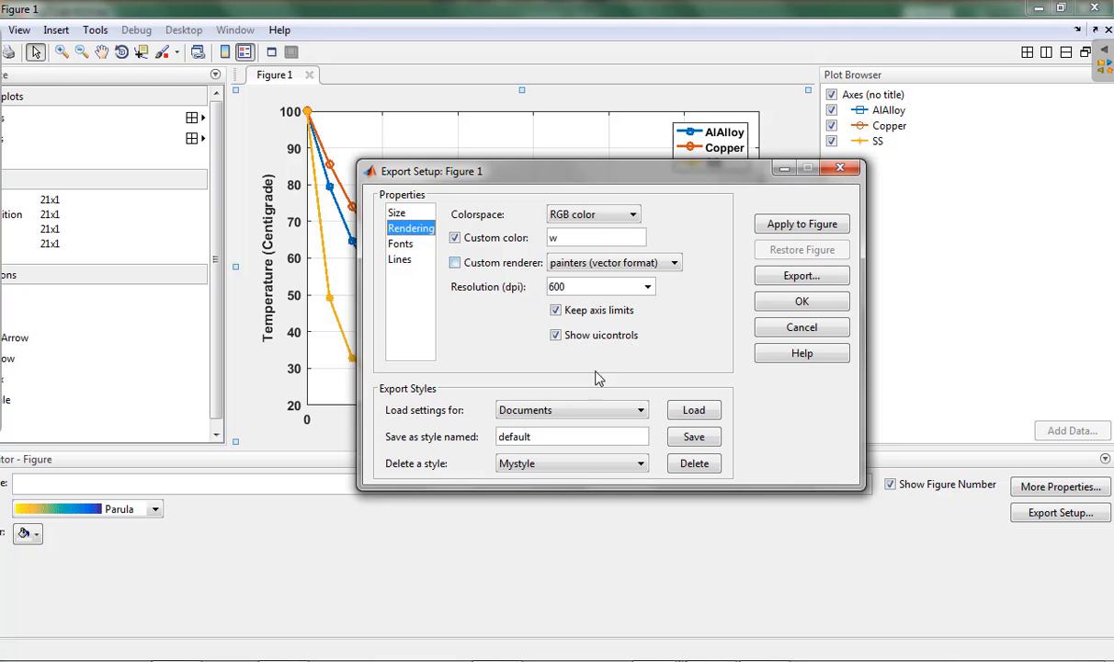
click(646, 287)
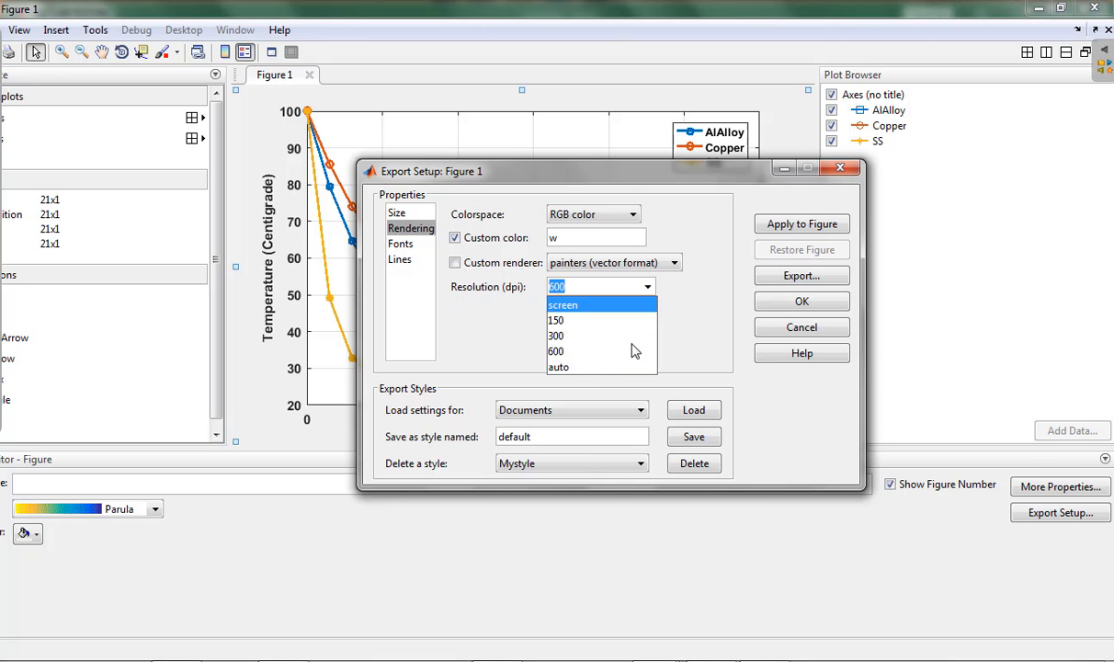
click(564, 353)
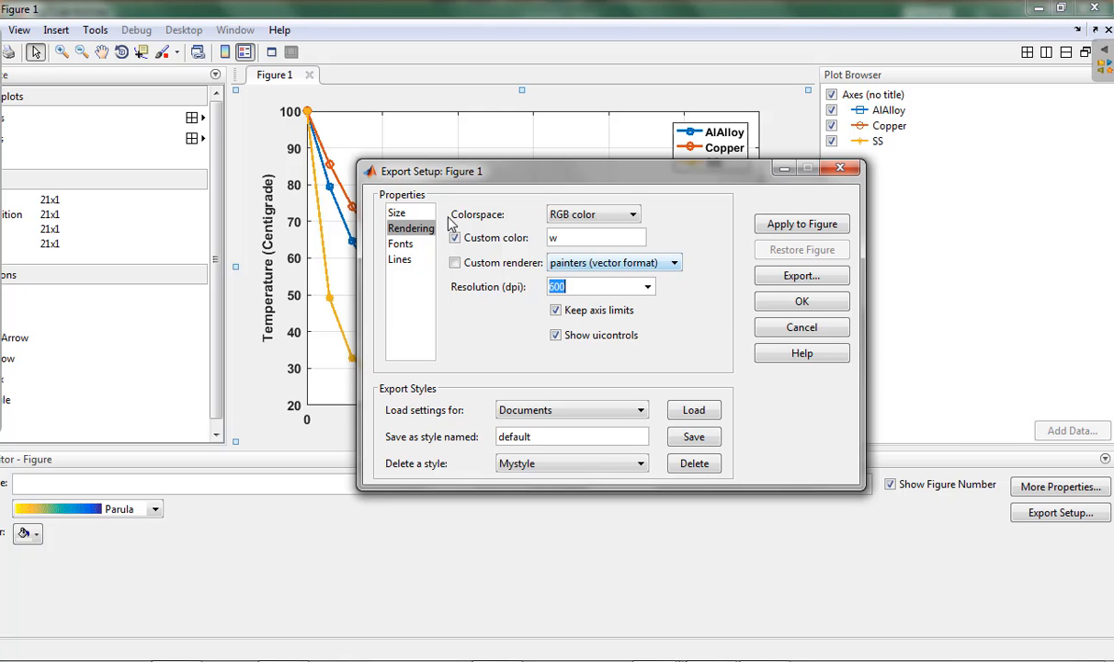
Step: Start exporting the figure from the export setup and name the file FinMatComp.png
click(796, 278)
click(507, 508)
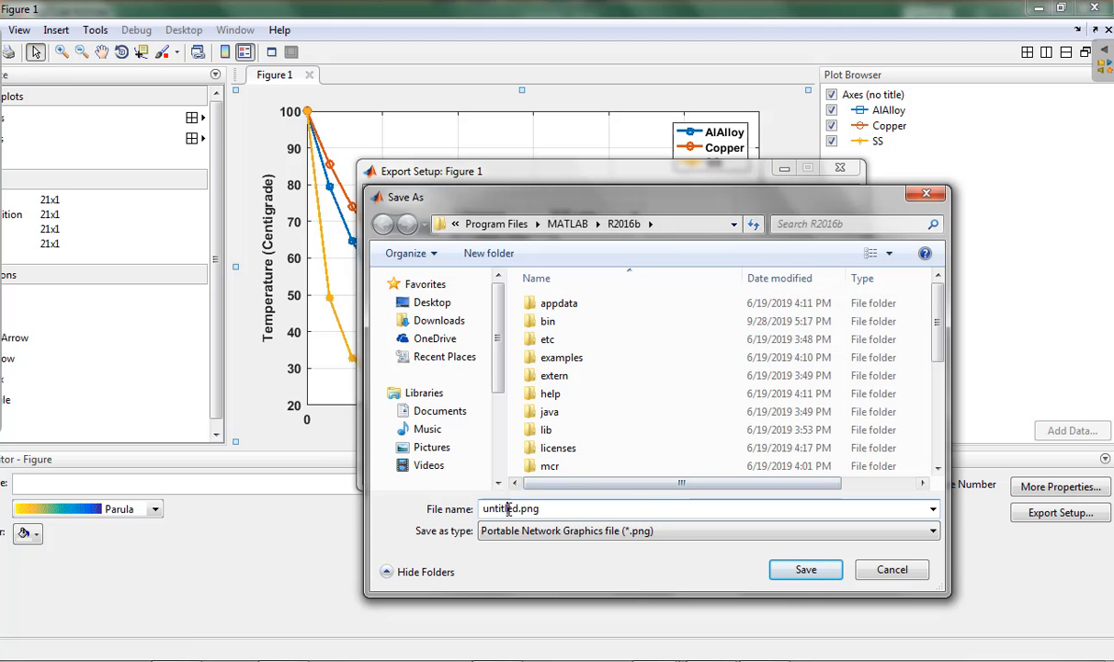
drag(517, 508, 483, 509)
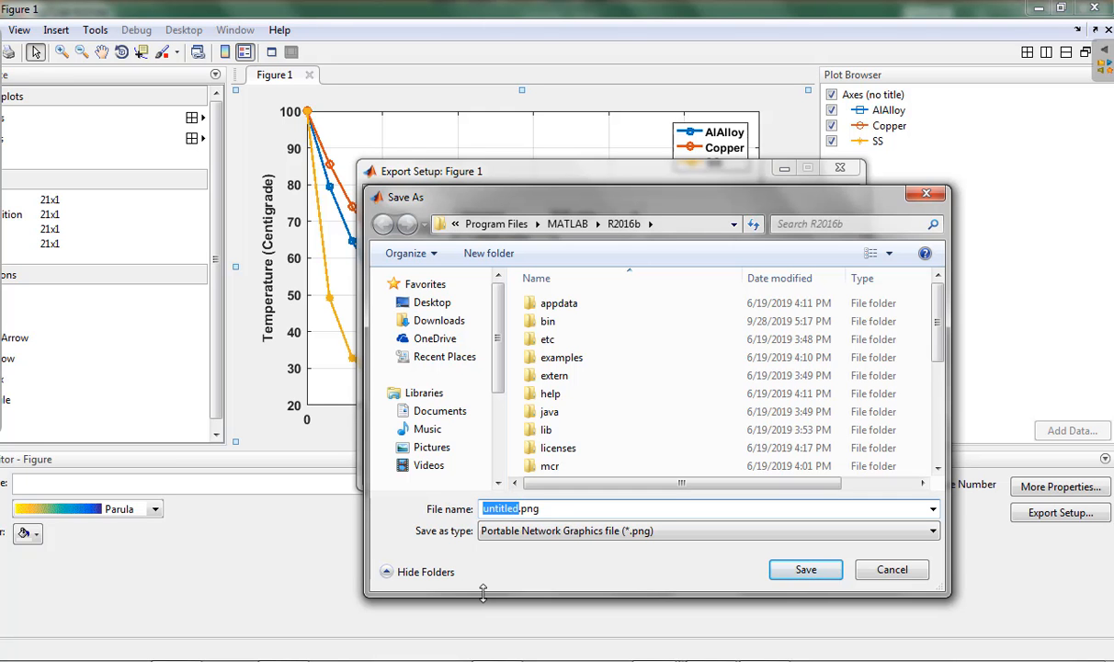
text(MatCom)
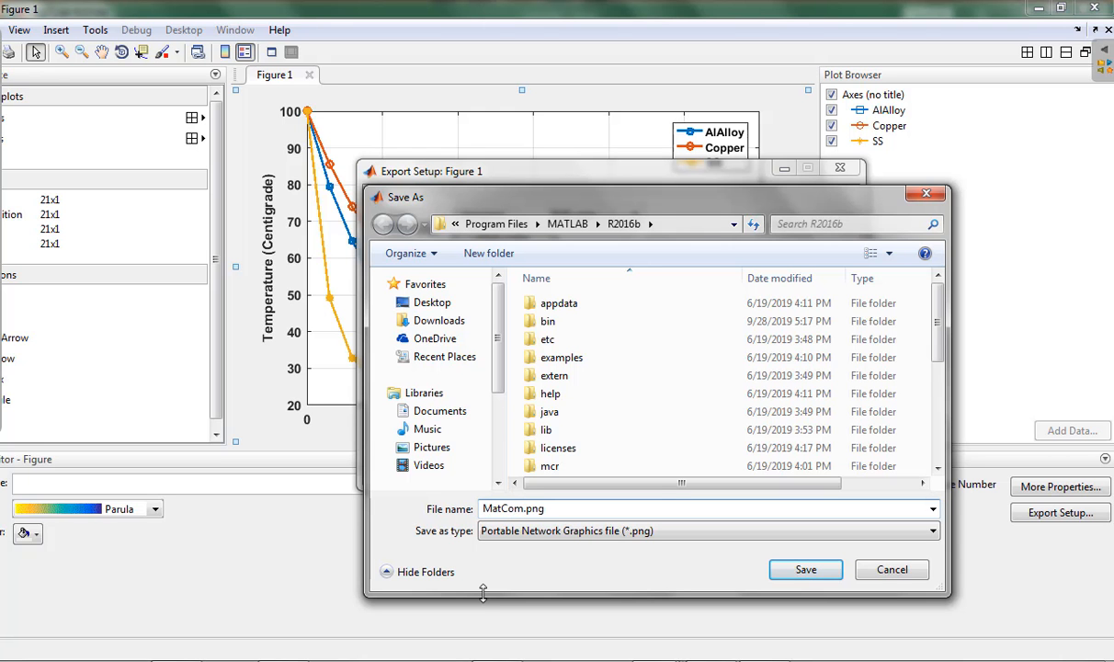
text(p)
text(Fin)
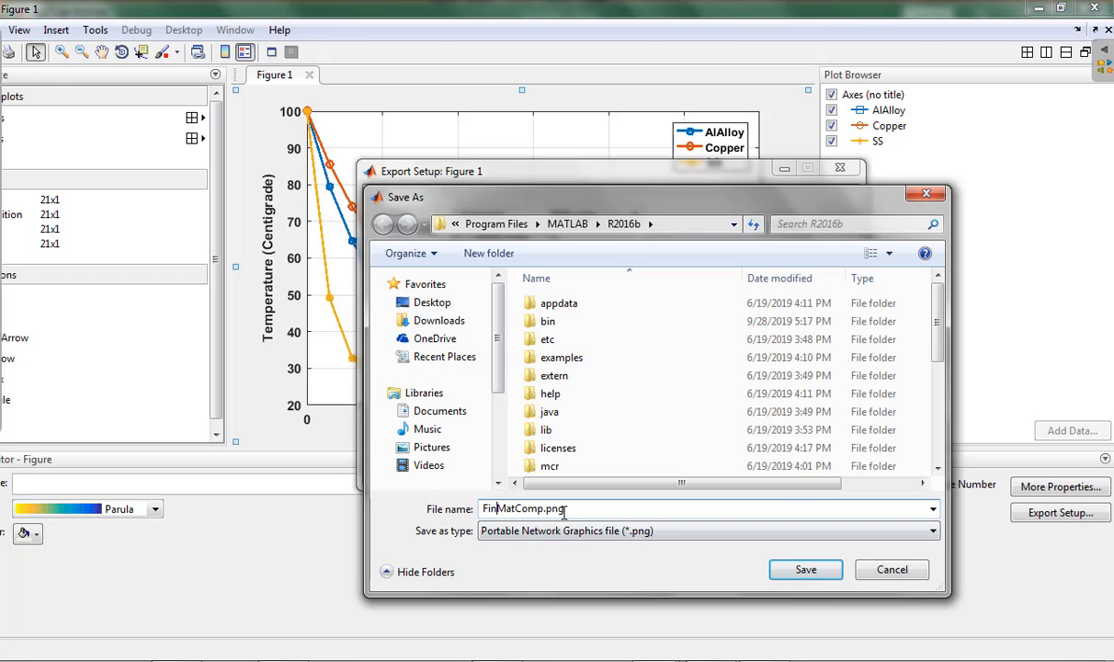
Step: Save the export as a Portable Network Graphics file in the MATLAB folder of Documents and close the export setup
click(440, 411)
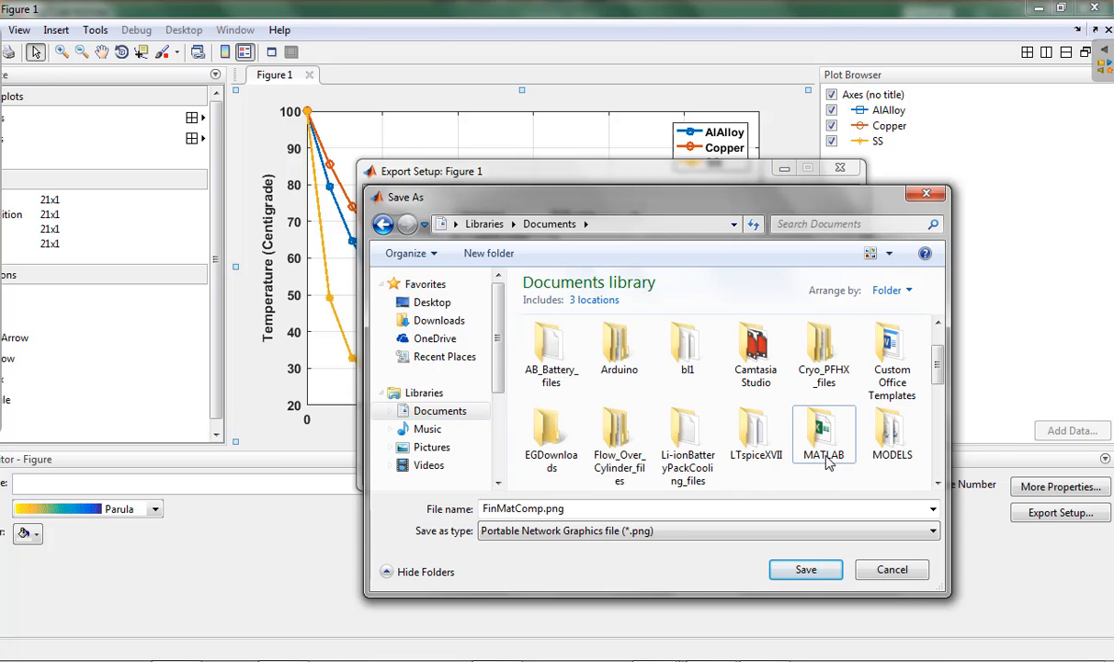
double_click(786, 428)
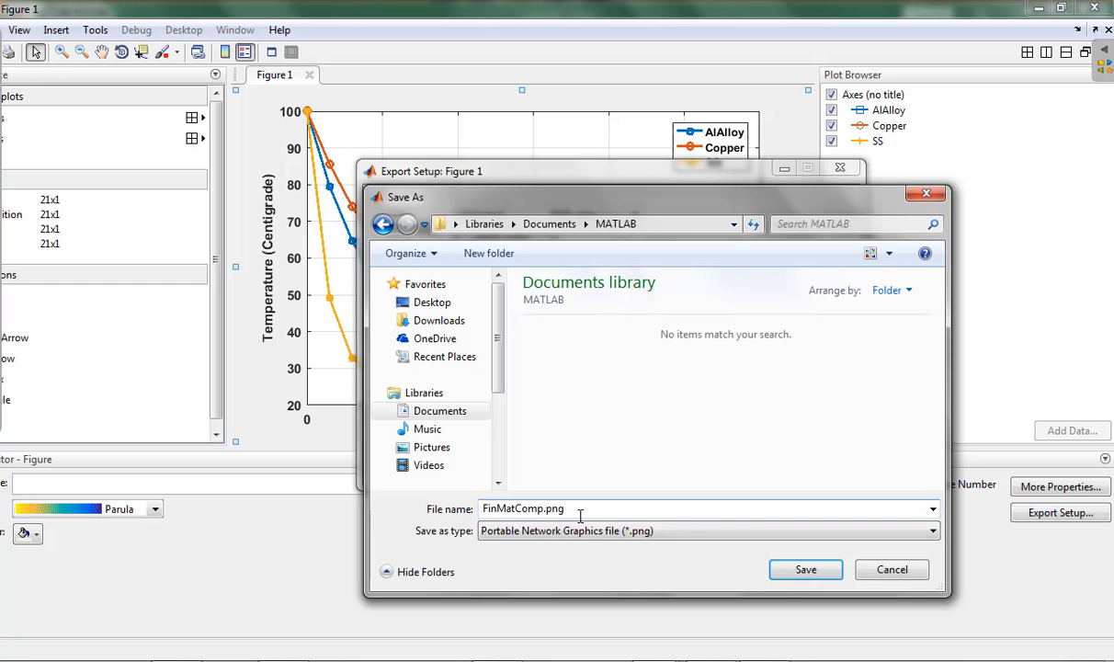
click(904, 533)
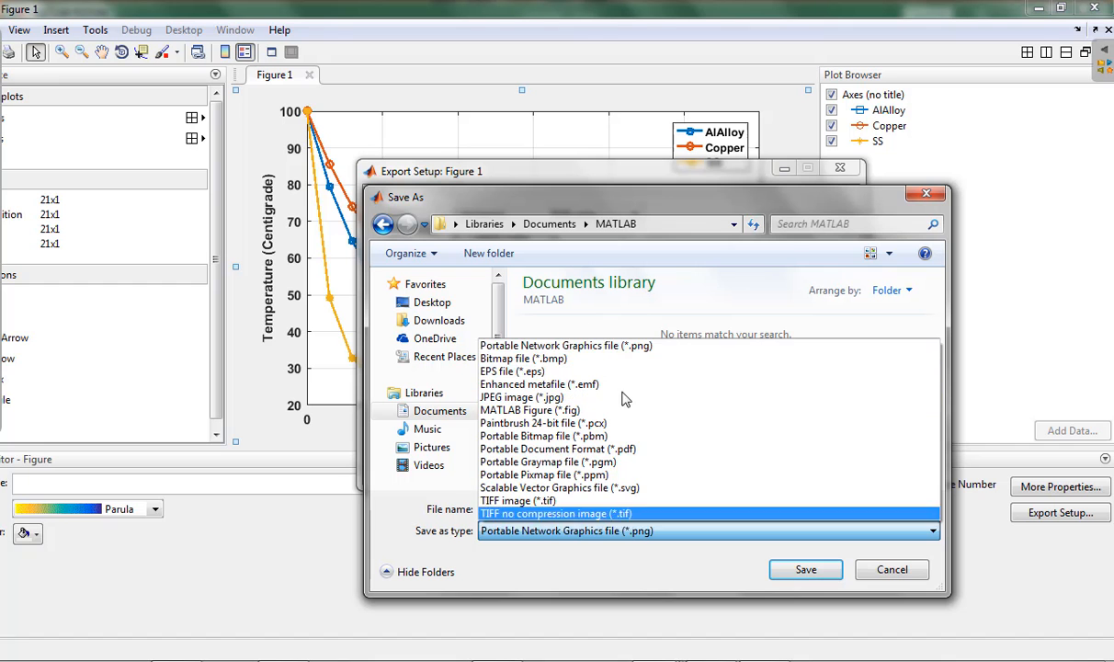
click(632, 540)
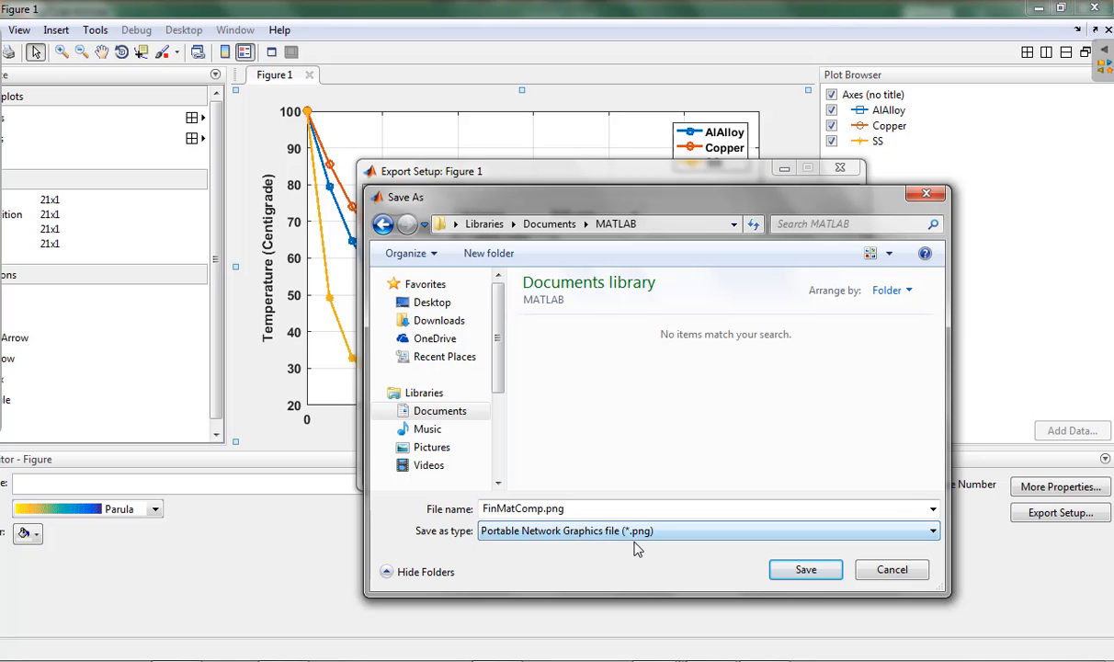
click(817, 571)
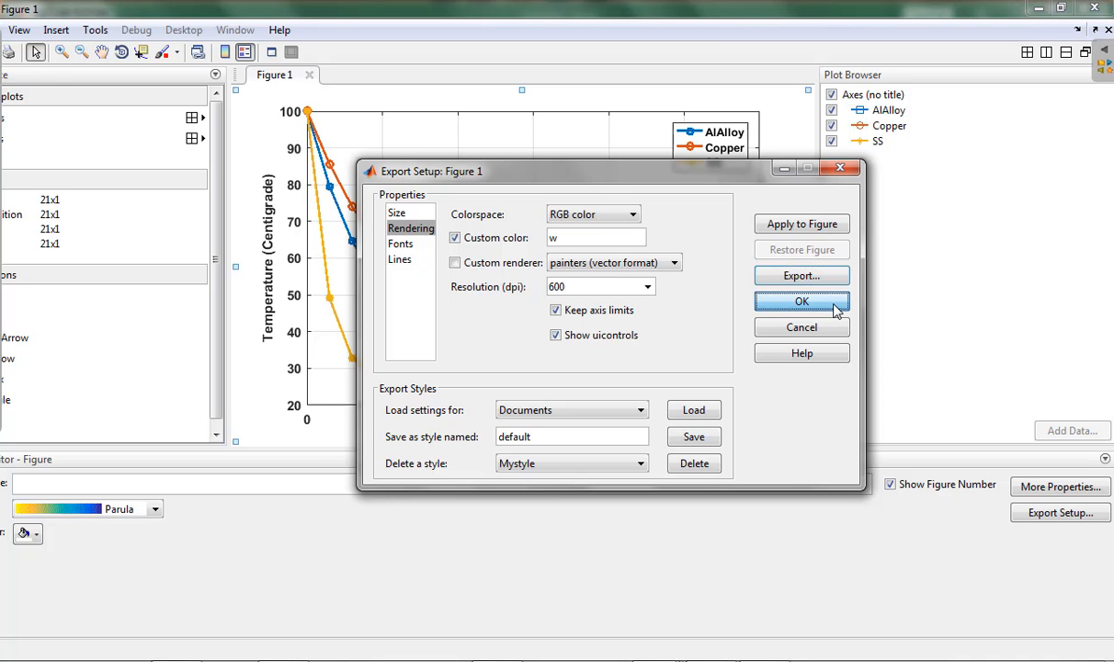
click(811, 304)
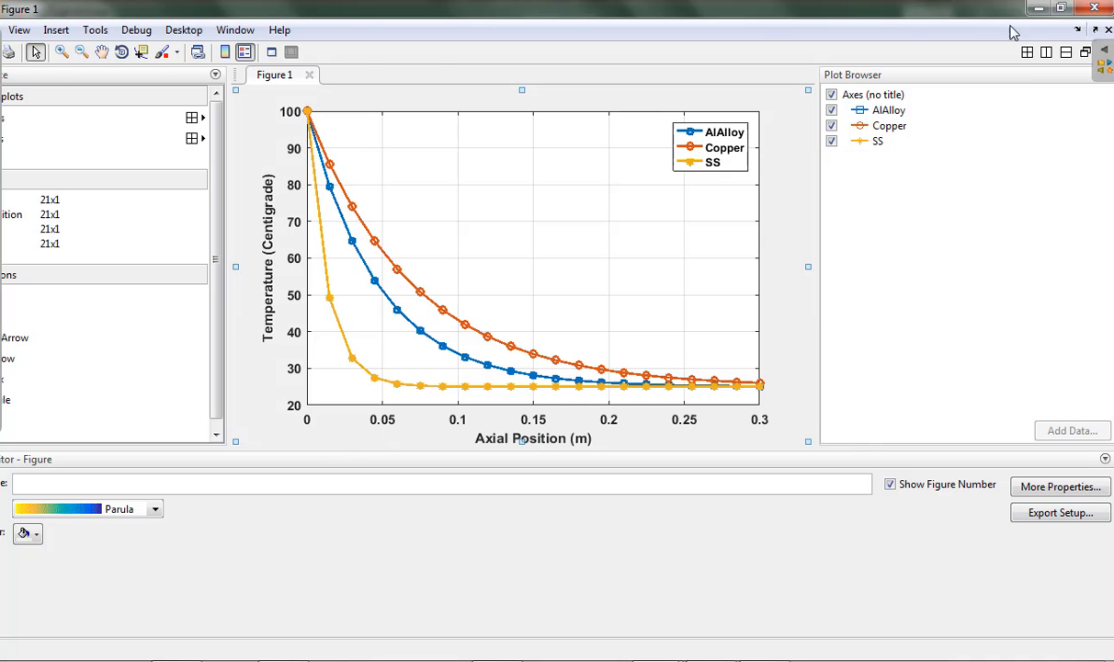
Step: Switch to Windows Explorer, view the exported FinMatComp.png at full window size, and close the image
click(1034, 9)
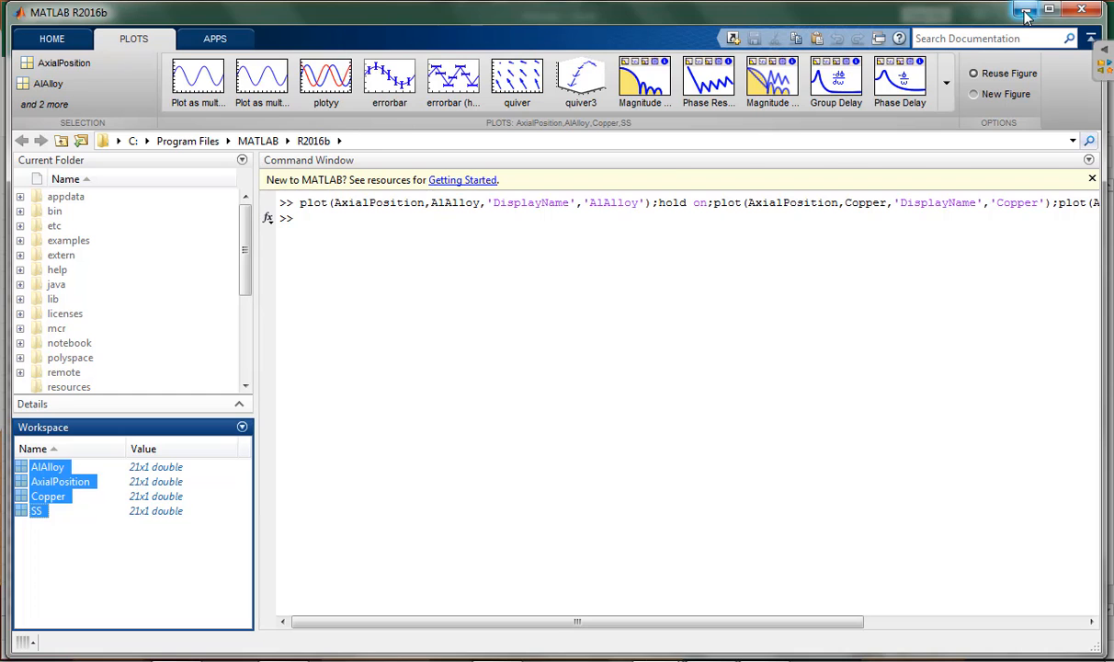
click(1024, 11)
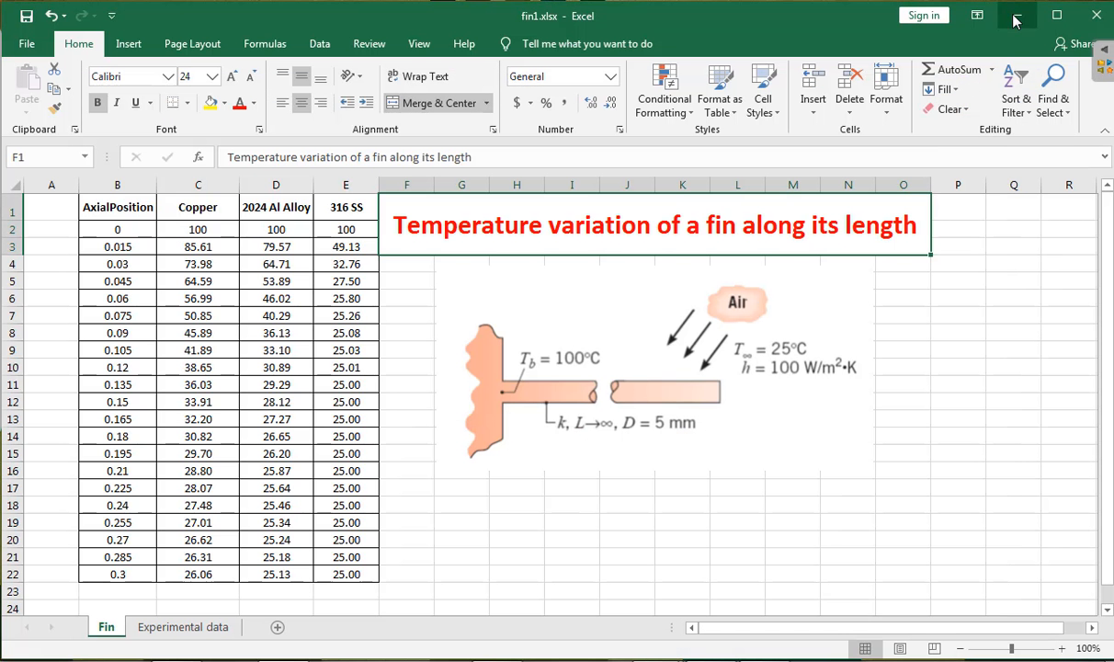
click(183, 652)
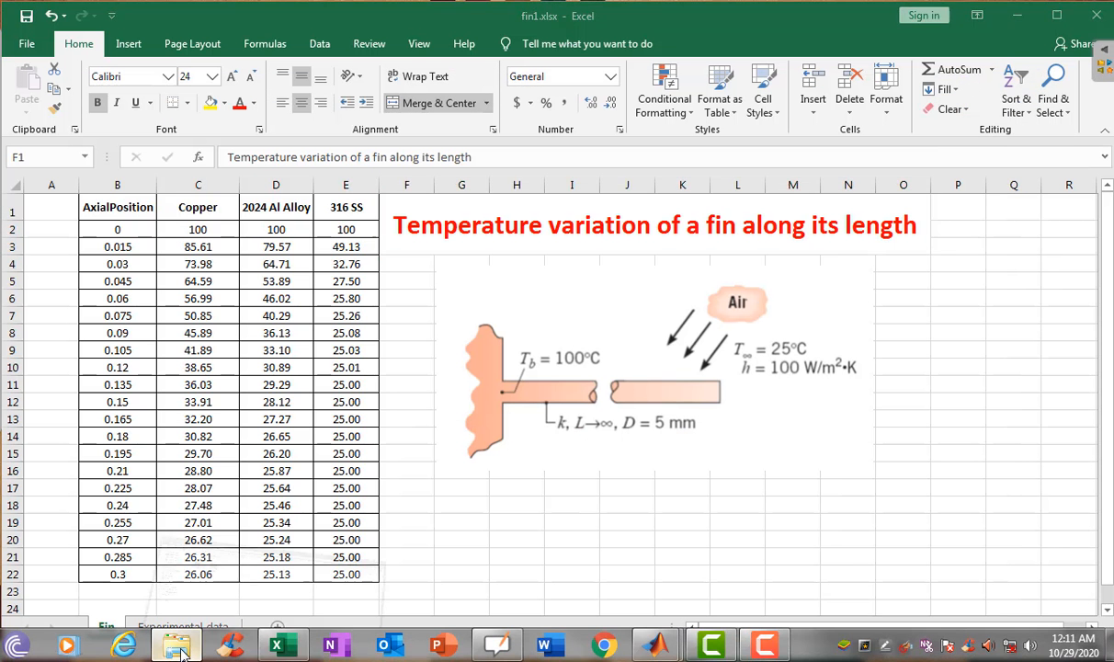
click(258, 179)
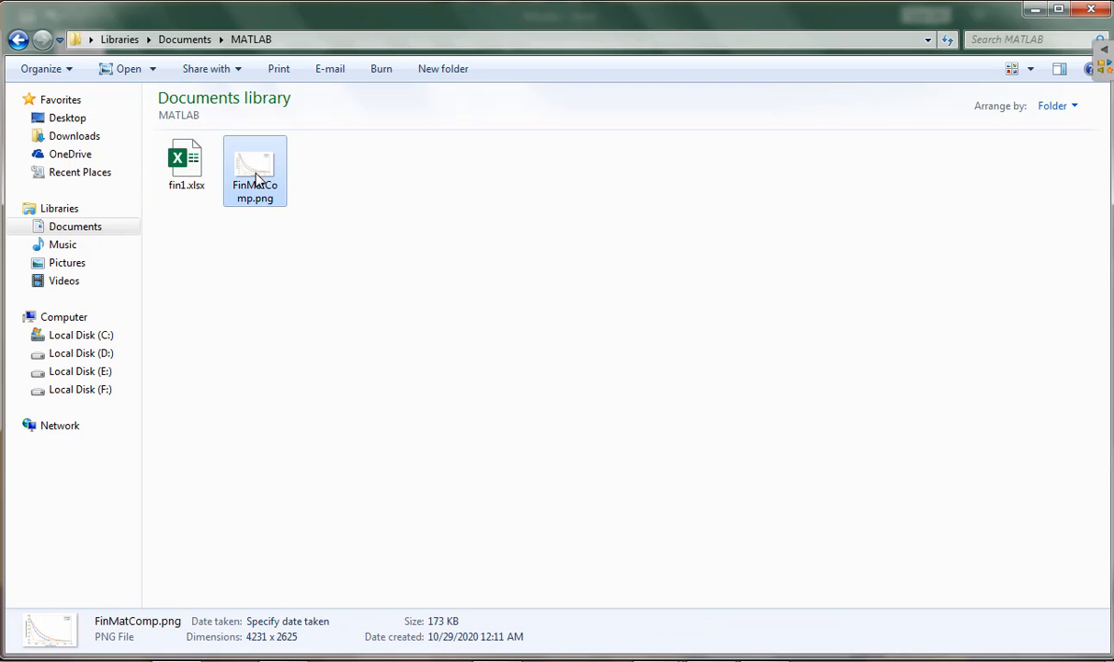
double_click(257, 179)
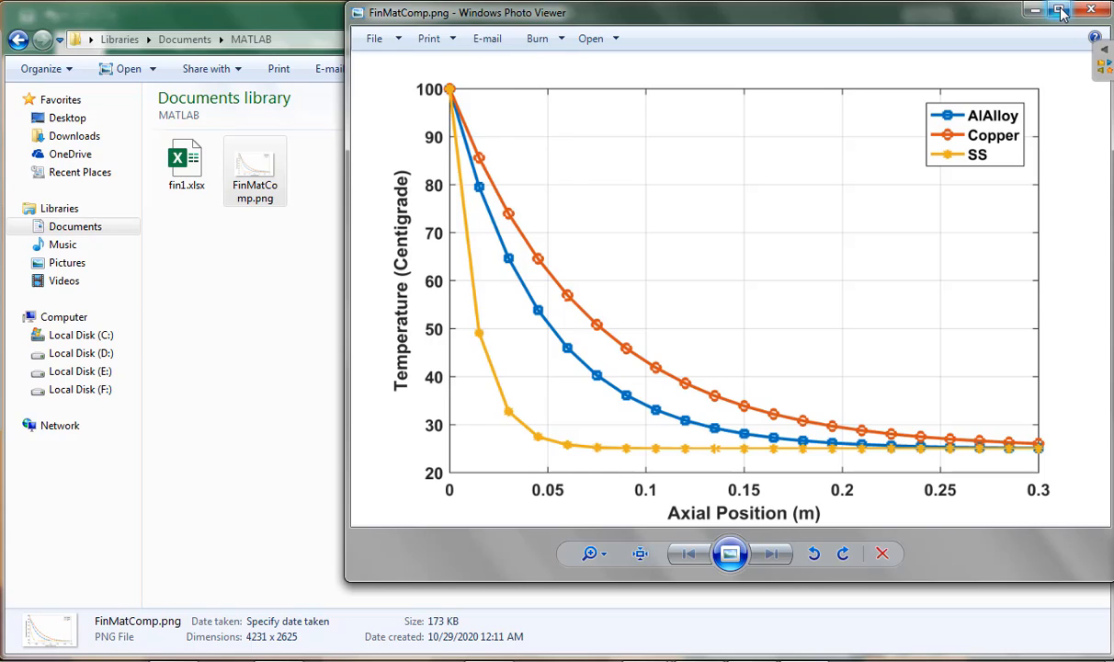
double_click(974, 9)
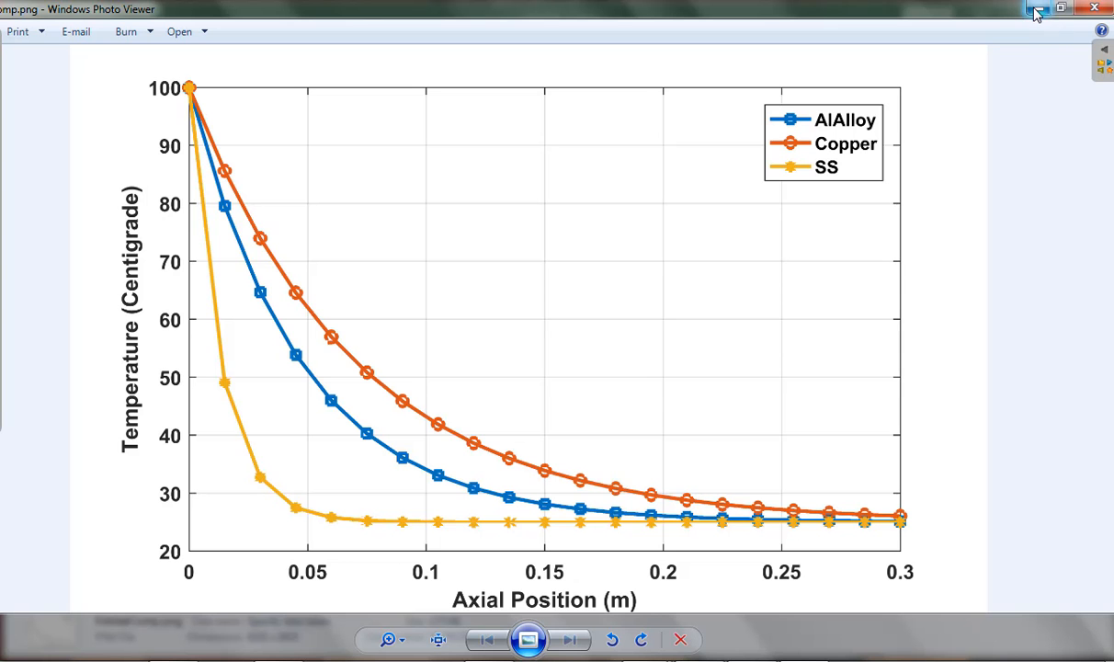
click(1092, 5)
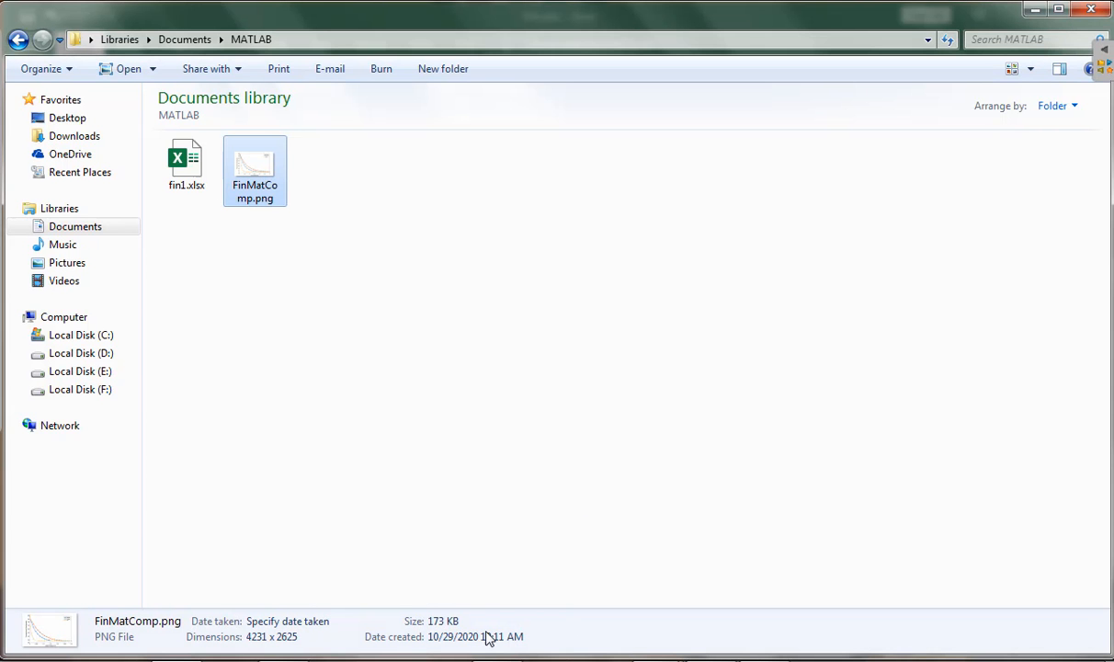
Step: Switch to the fin1.xlsx workbook in Excel, look at the Experimental data sheet, and return to the Fin sheet
click(276, 646)
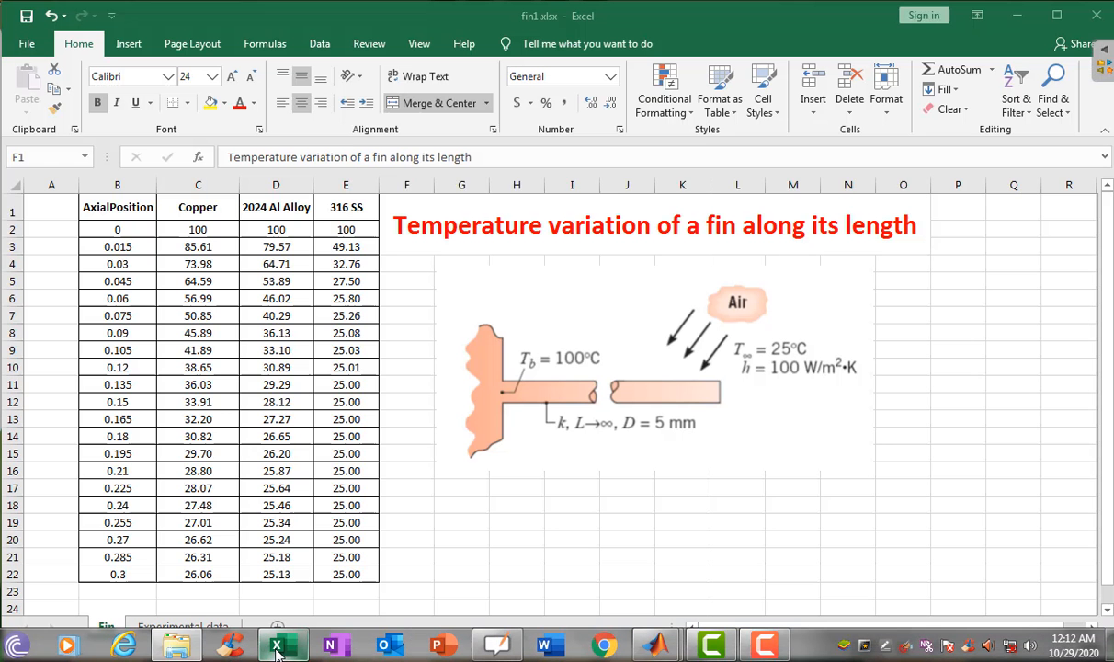
click(184, 625)
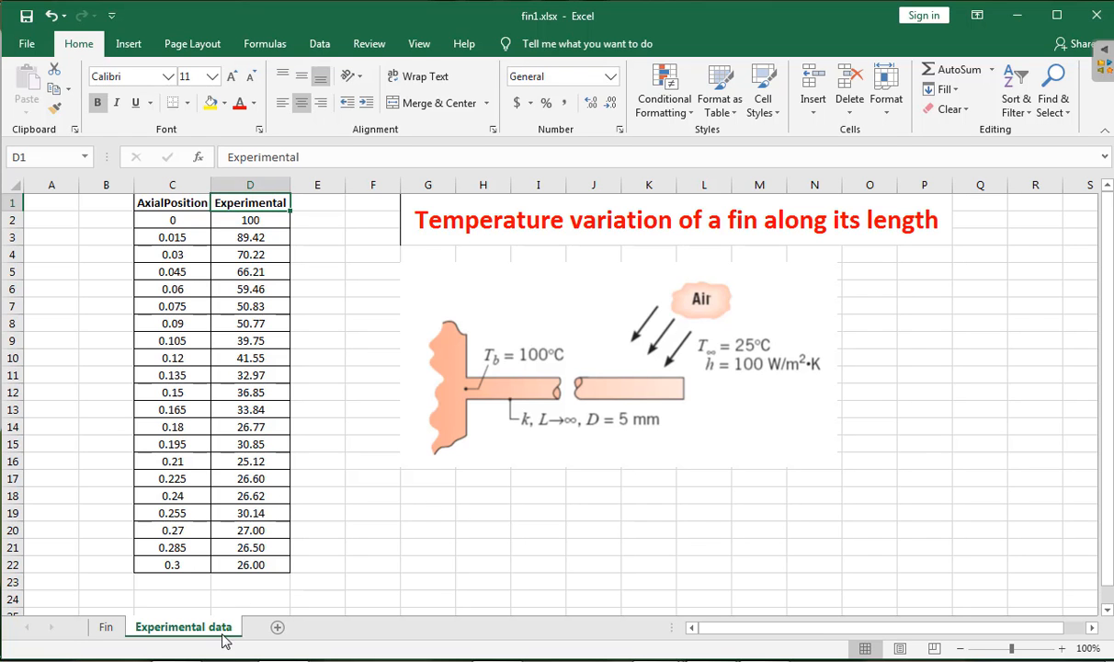
click(105, 626)
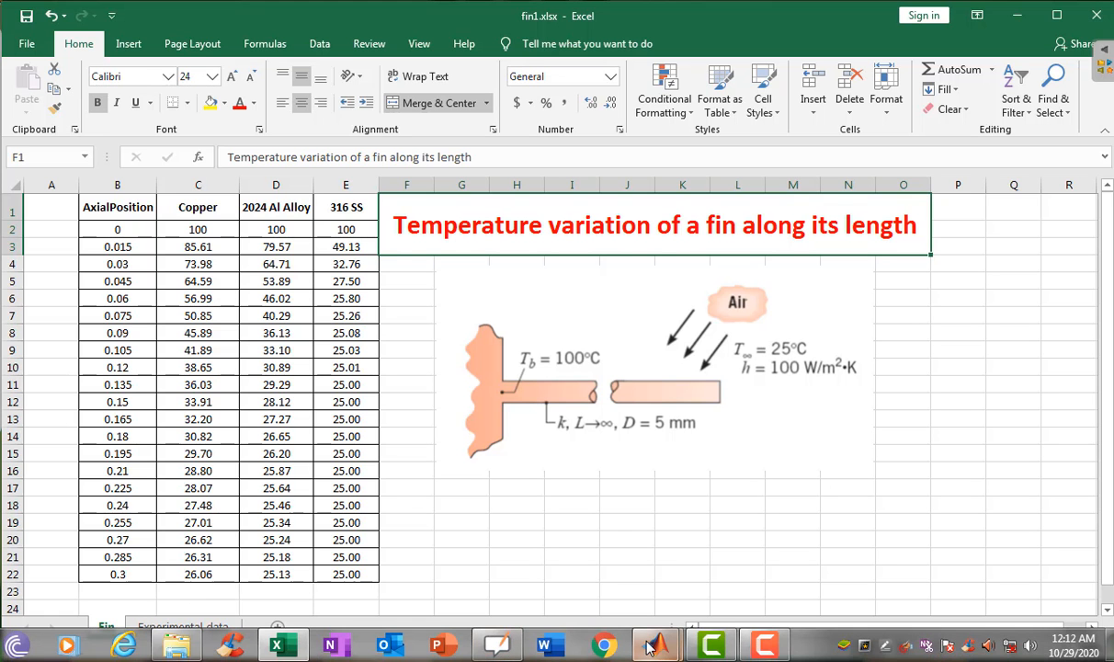
Step: Switch to the MATLAB Figure 1 window and close it
mouse_move(661, 647)
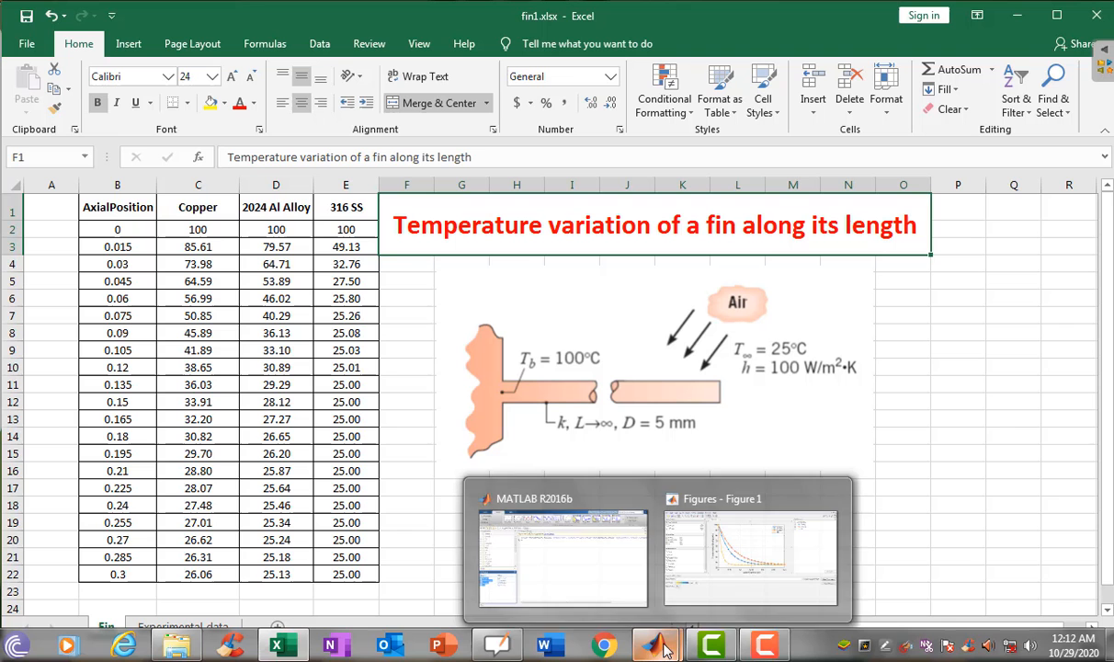
click(698, 565)
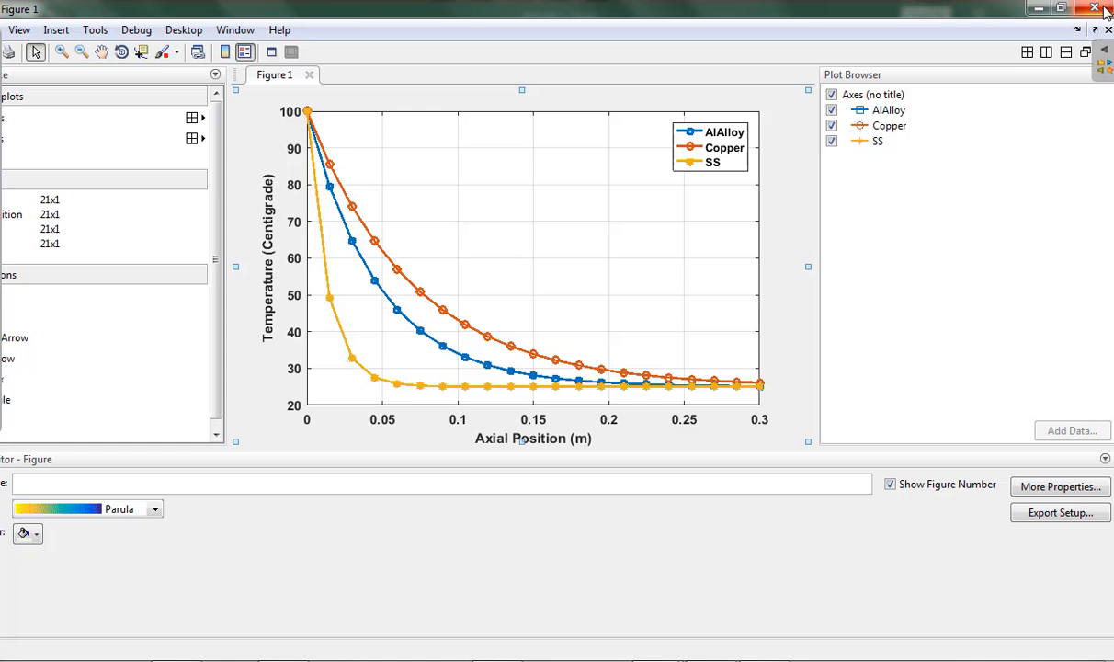
click(1106, 9)
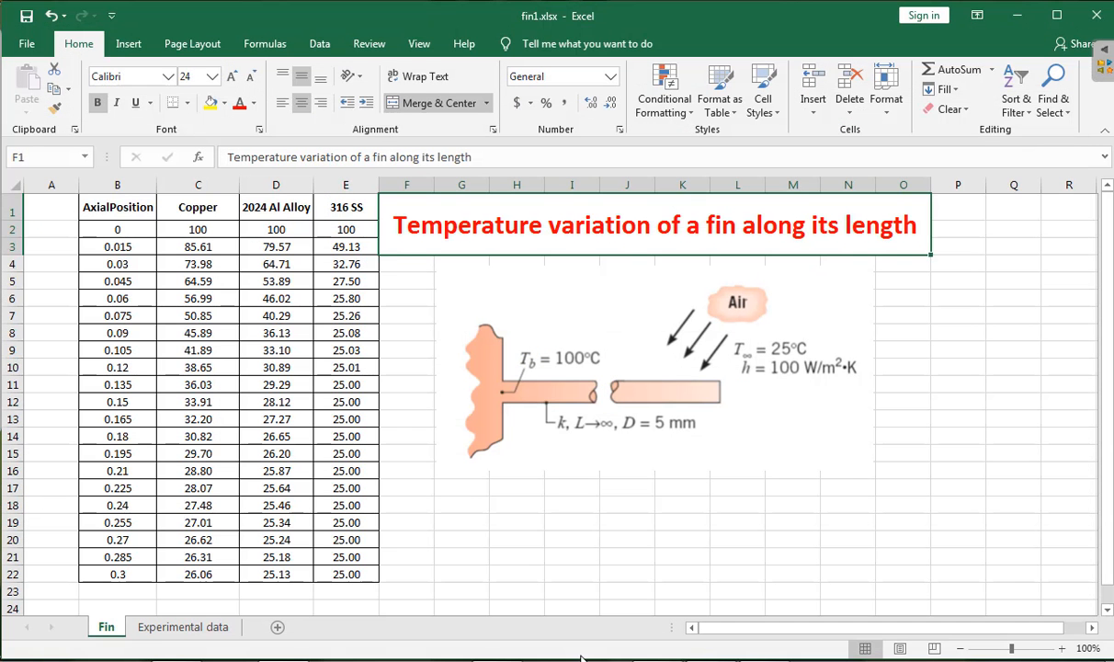
Step: Bring up the main MATLAB window and clear the Command Window with clc
click(658, 651)
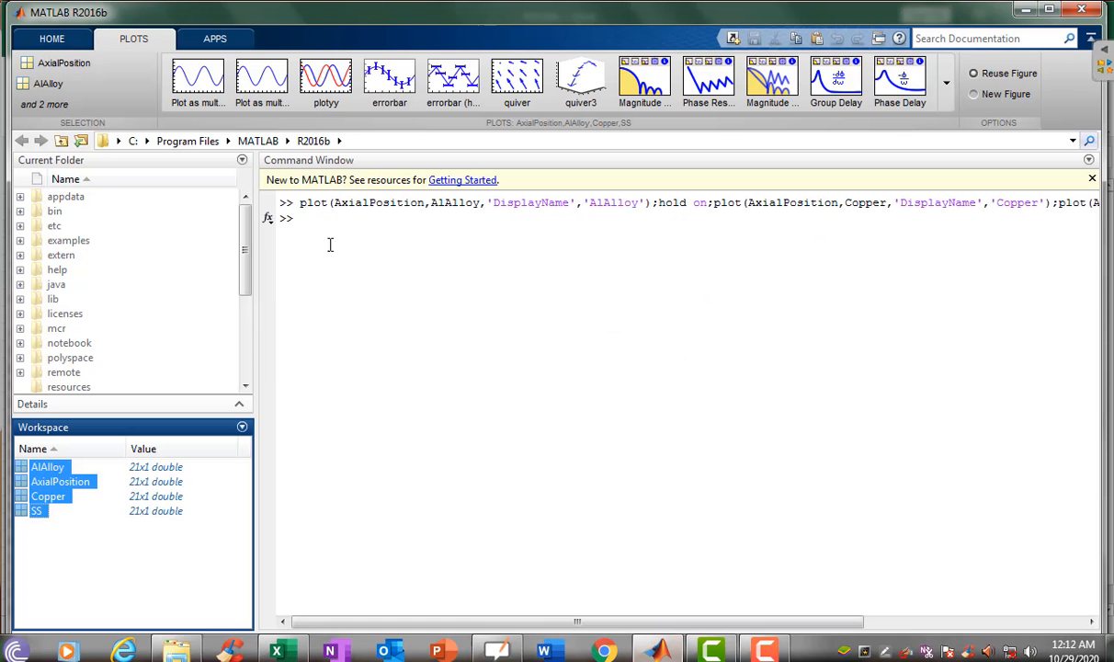
click(298, 221)
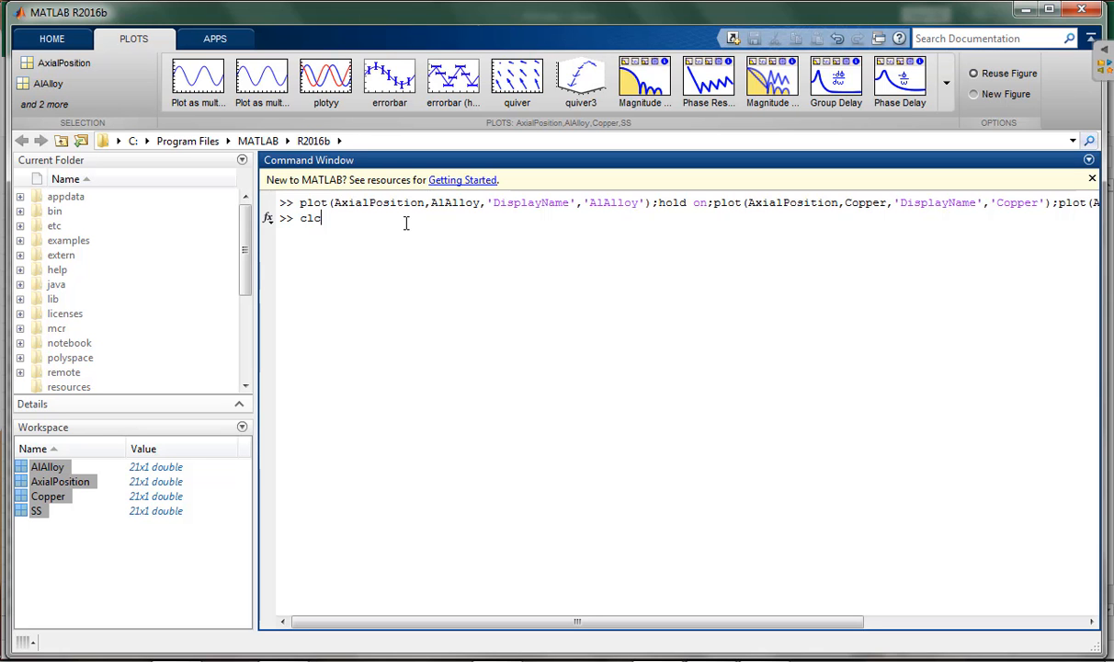
text(clc)
key(Return)
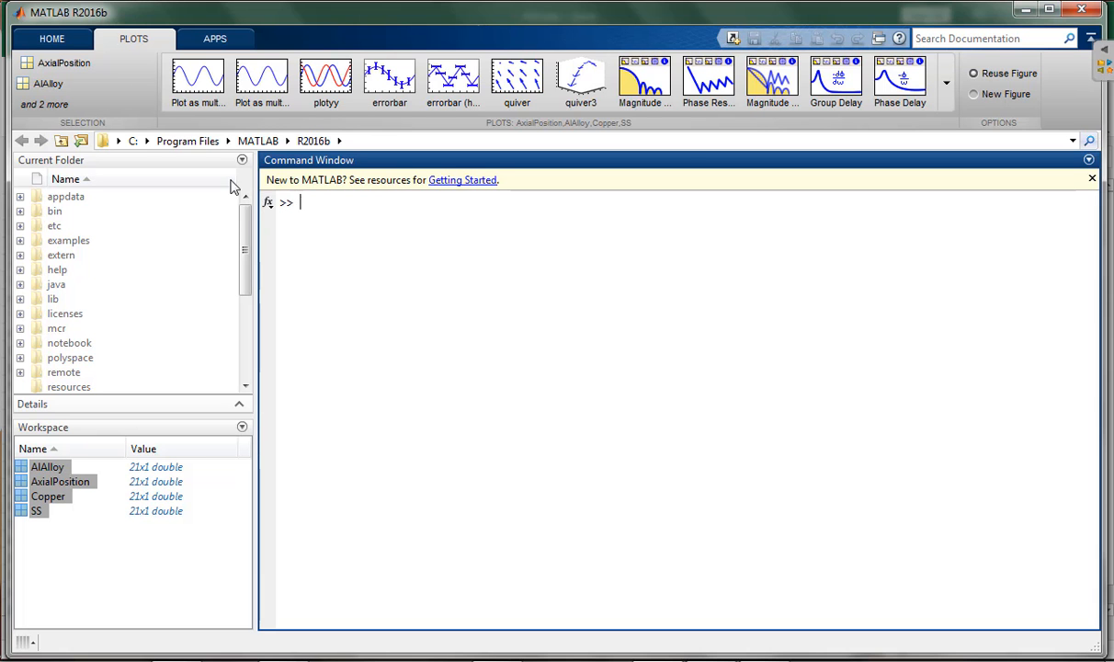
Step: Open fin1.xlsx from the MATLAB folder of Documents for data import
click(53, 39)
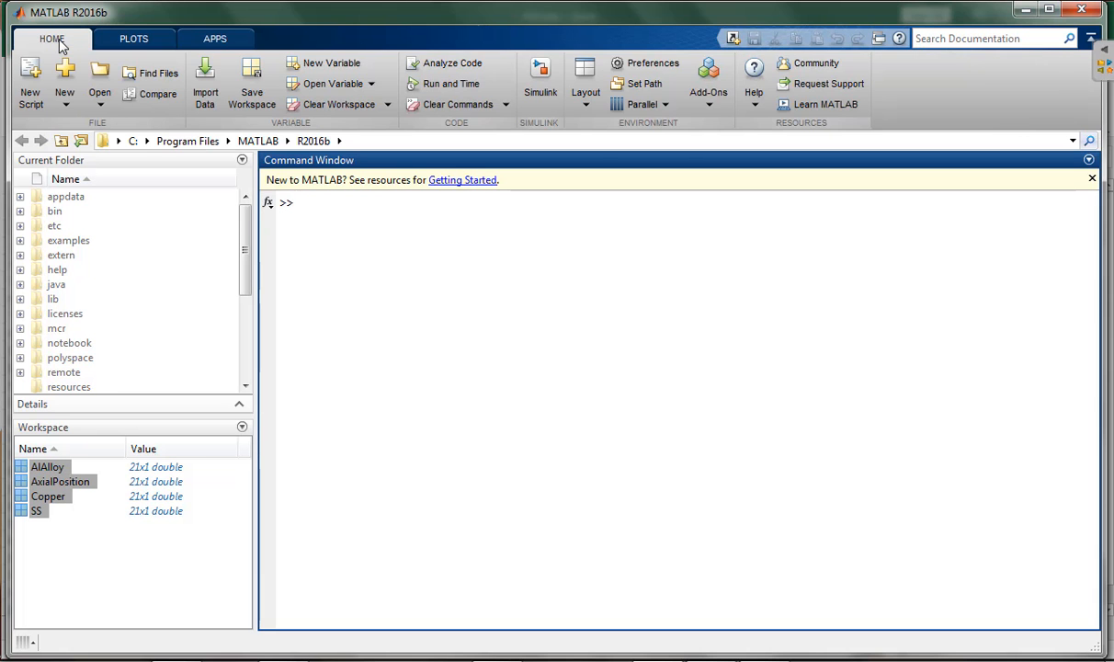
click(204, 95)
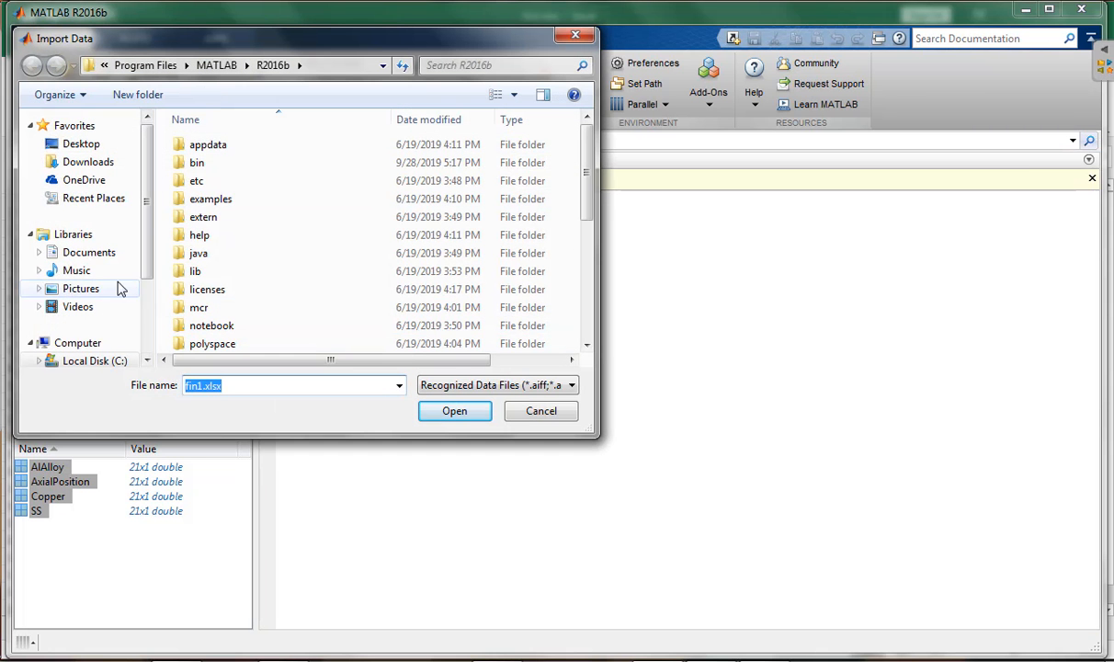
click(72, 251)
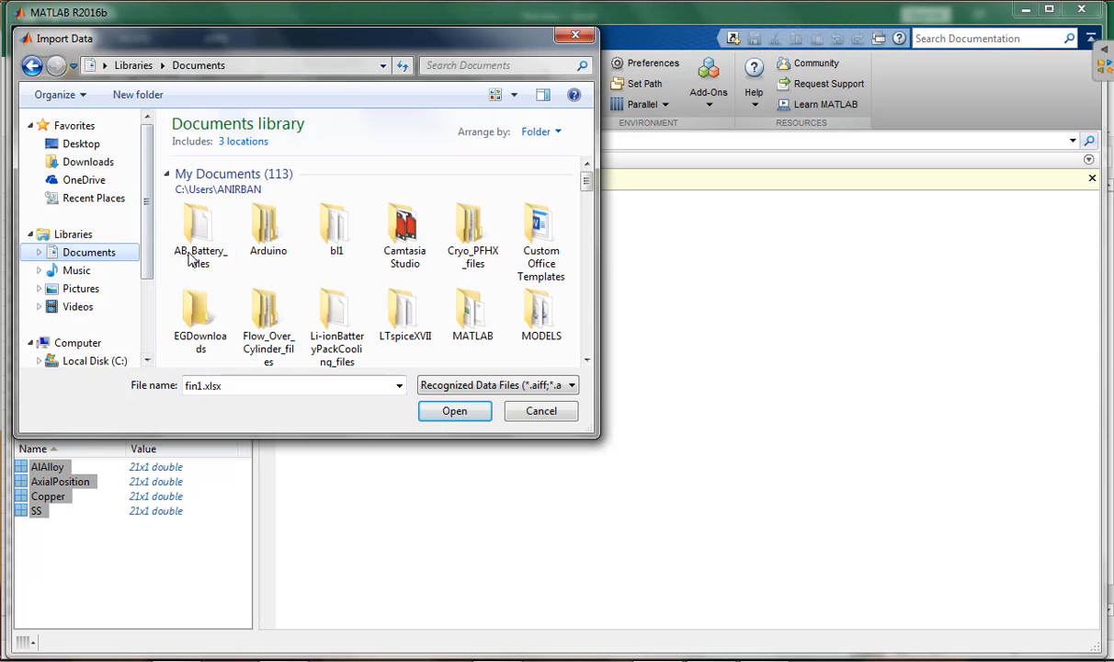
drag(586, 181, 592, 189)
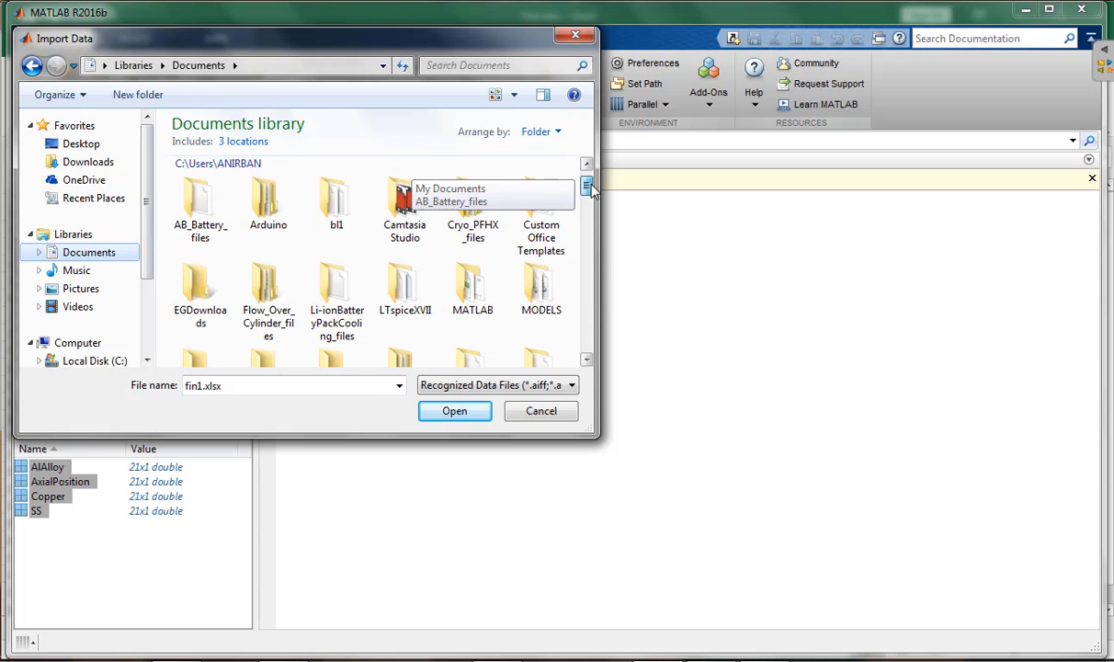
double_click(466, 286)
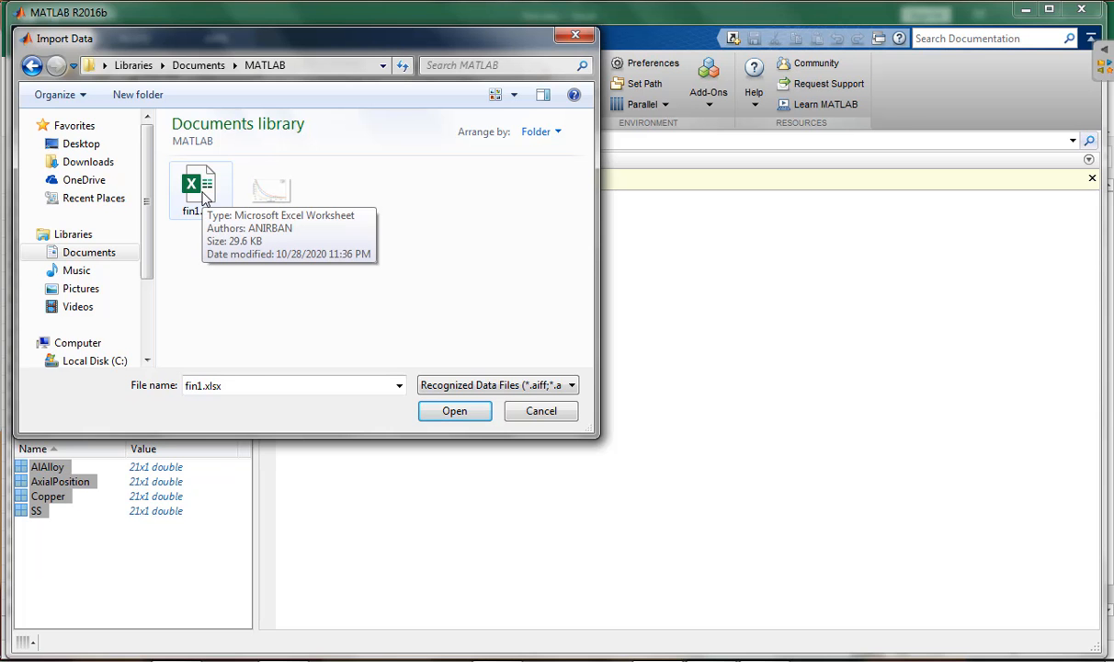
click(455, 412)
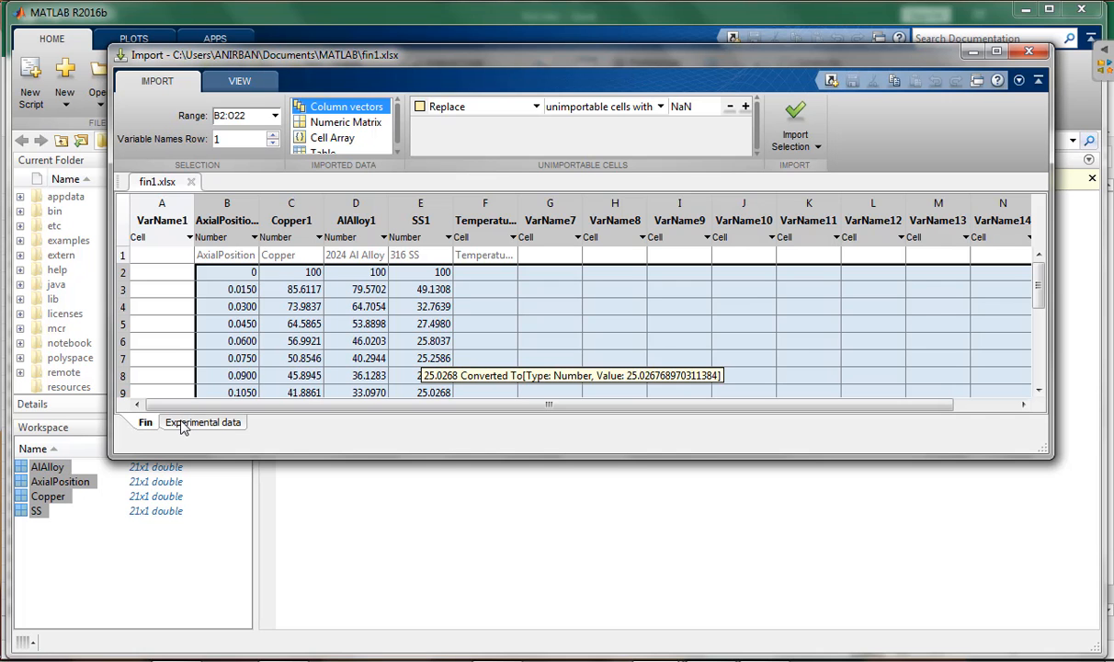
Step: Import the AxialPosition and Experimental columns (C2:D22) of the Experimental data sheet as column vectors and close the Import window
click(182, 423)
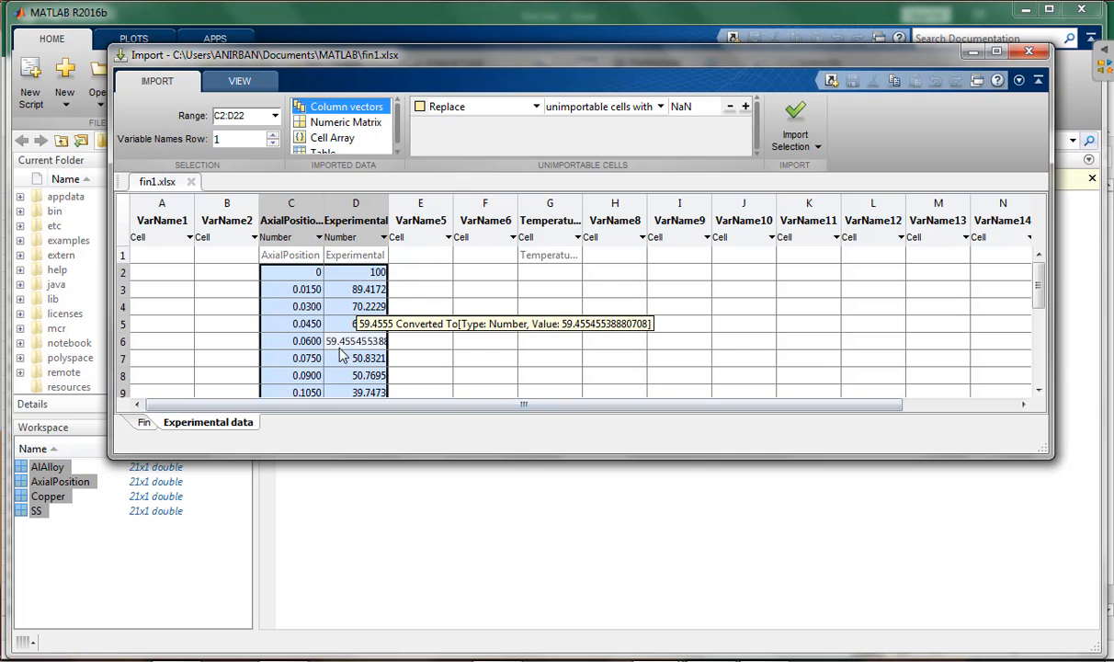
scroll(344, 345, down, 1)
scroll(344, 345, down, 3)
scroll(344, 345, up, 4)
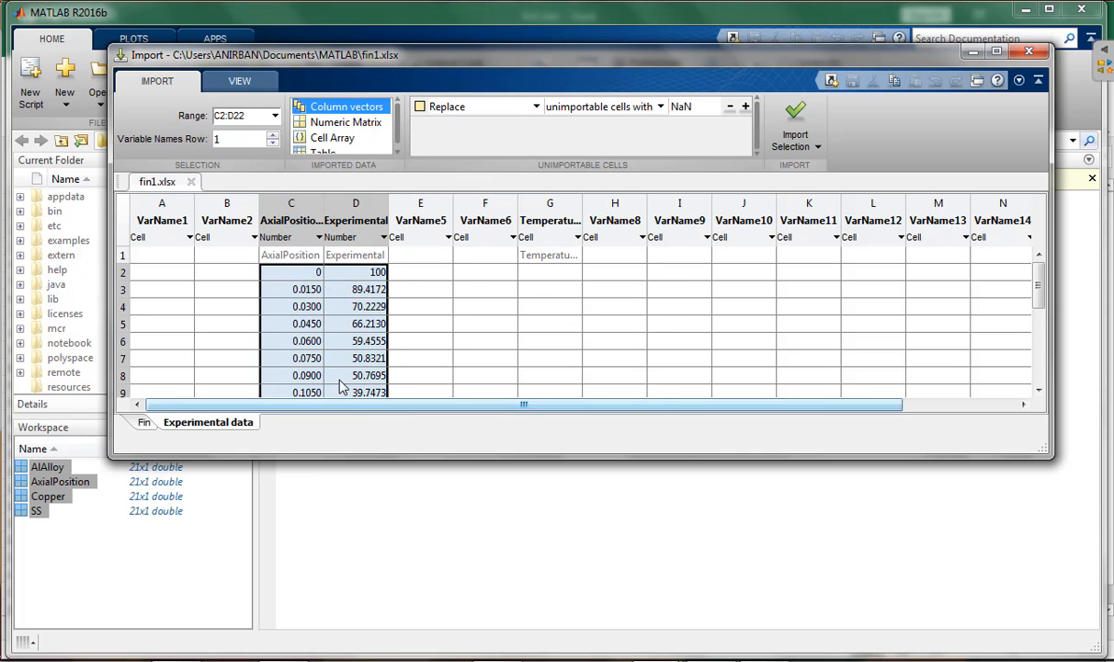
click(795, 140)
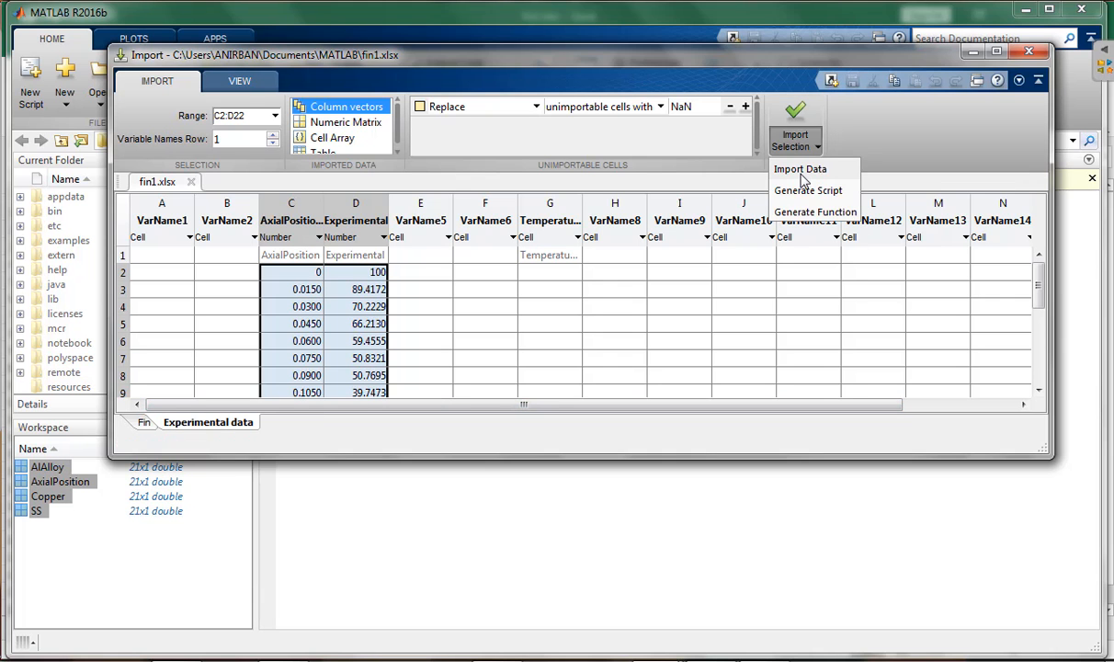
click(801, 172)
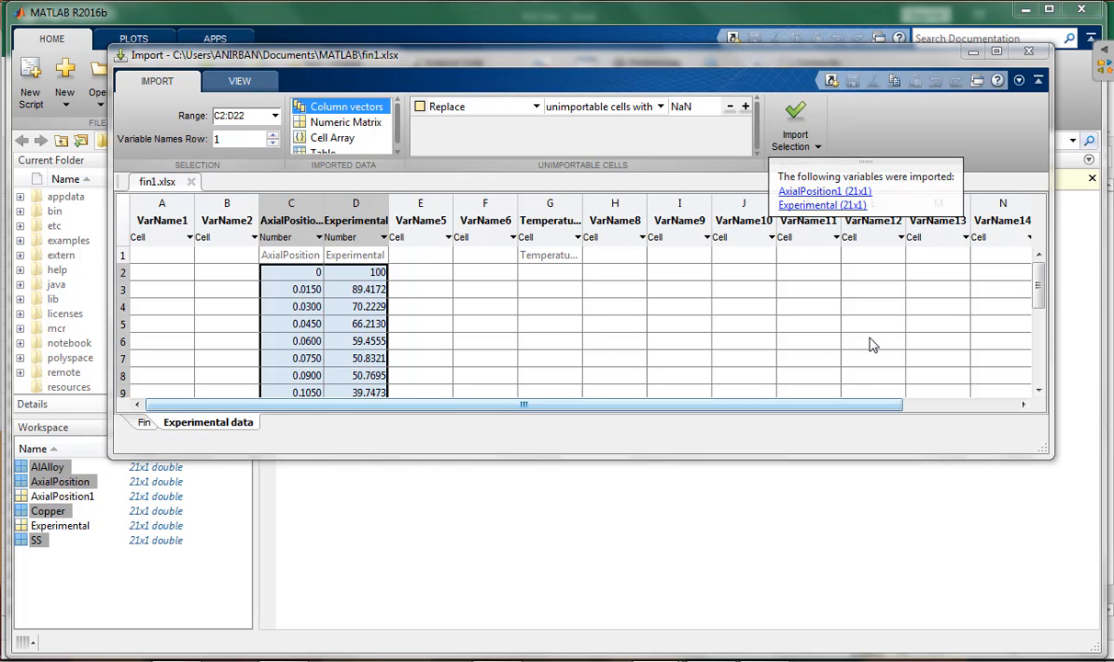
click(1032, 53)
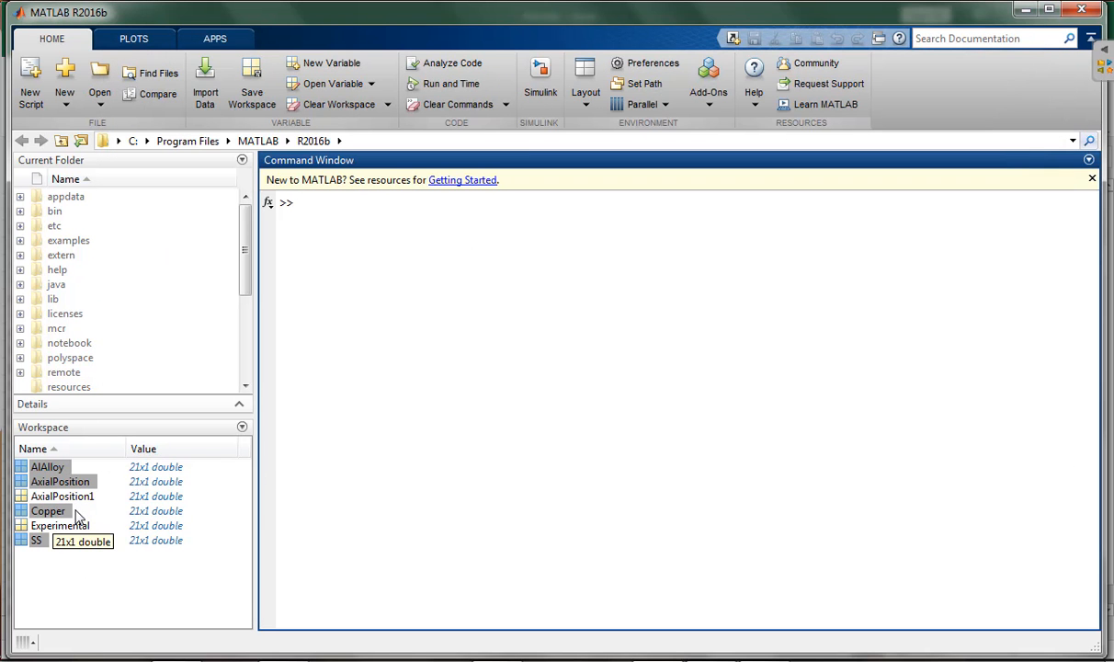
Step: Compare the AxialPosition, AxialPosition1 and Experimental variables in the workspace, check the Fin sheet in Excel, and return to MATLAB
click(78, 497)
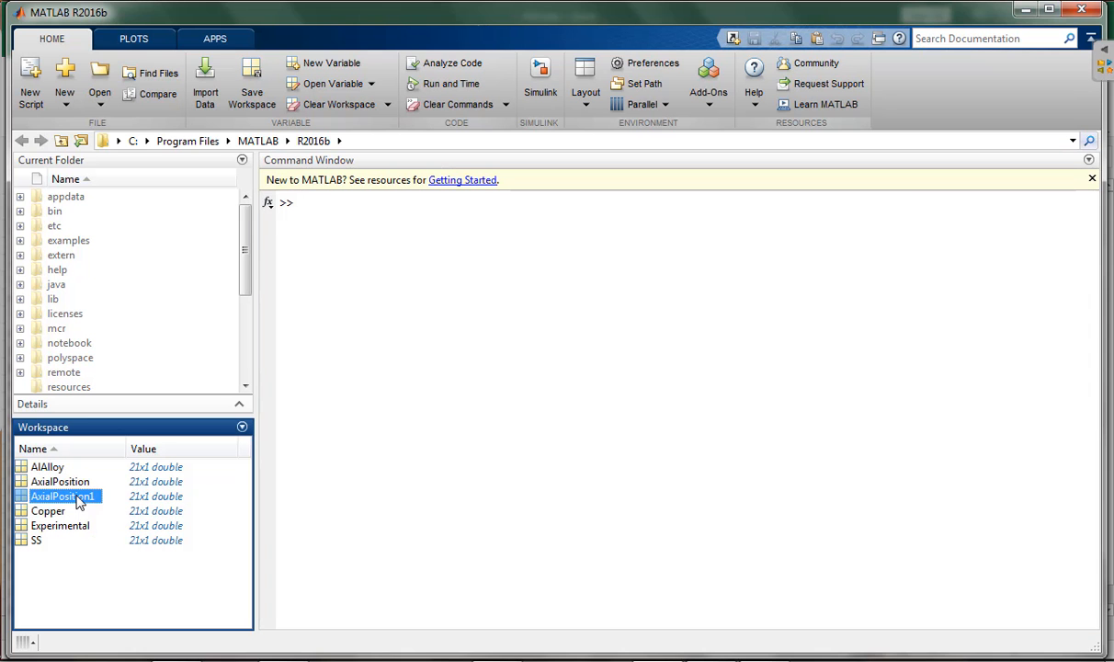
click(59, 525)
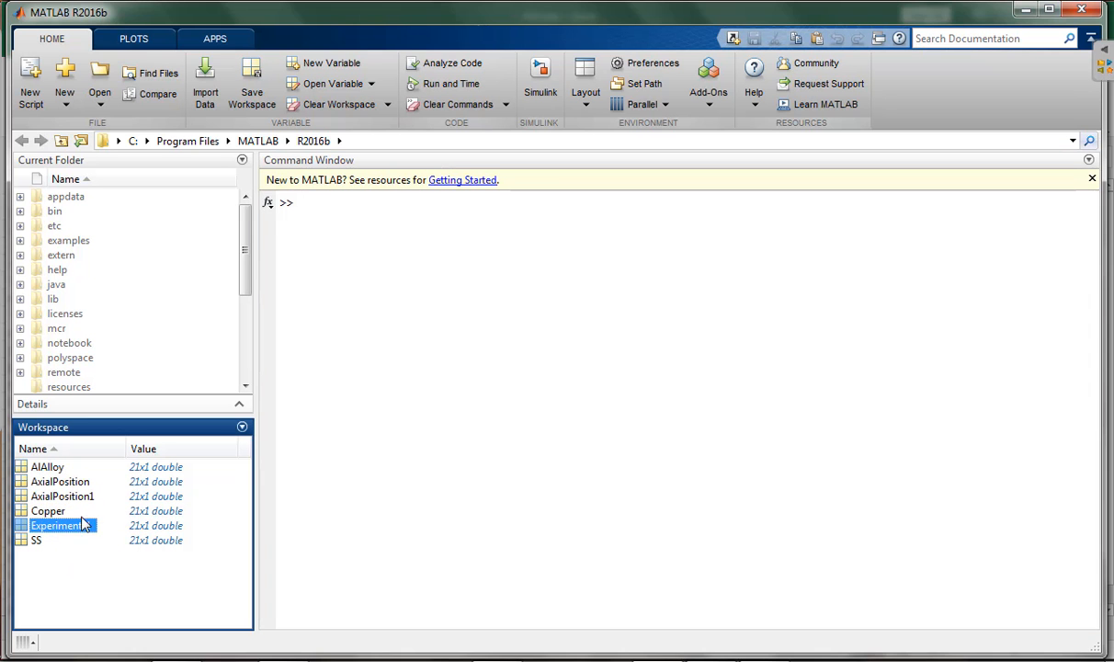
click(75, 481)
click(75, 497)
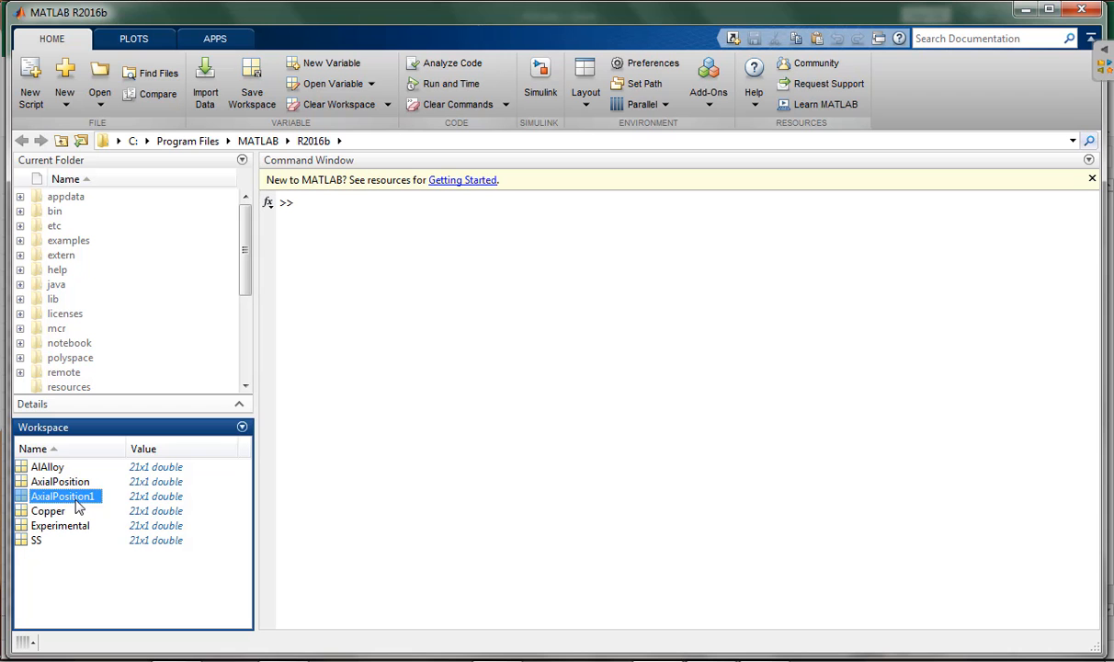
click(62, 525)
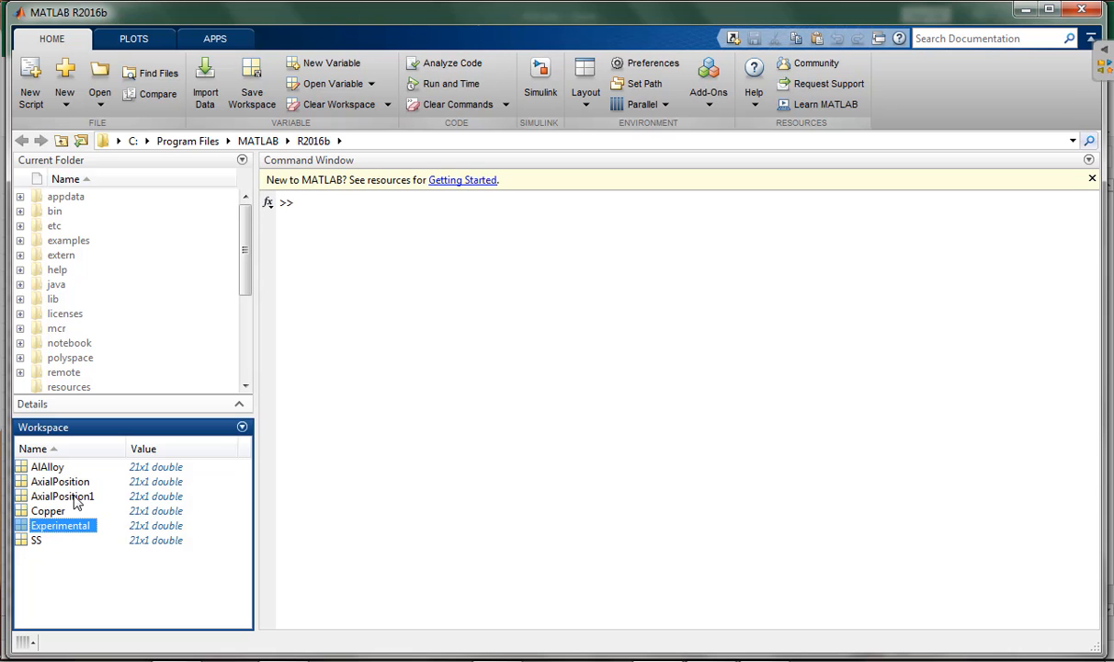
click(80, 497)
click(75, 481)
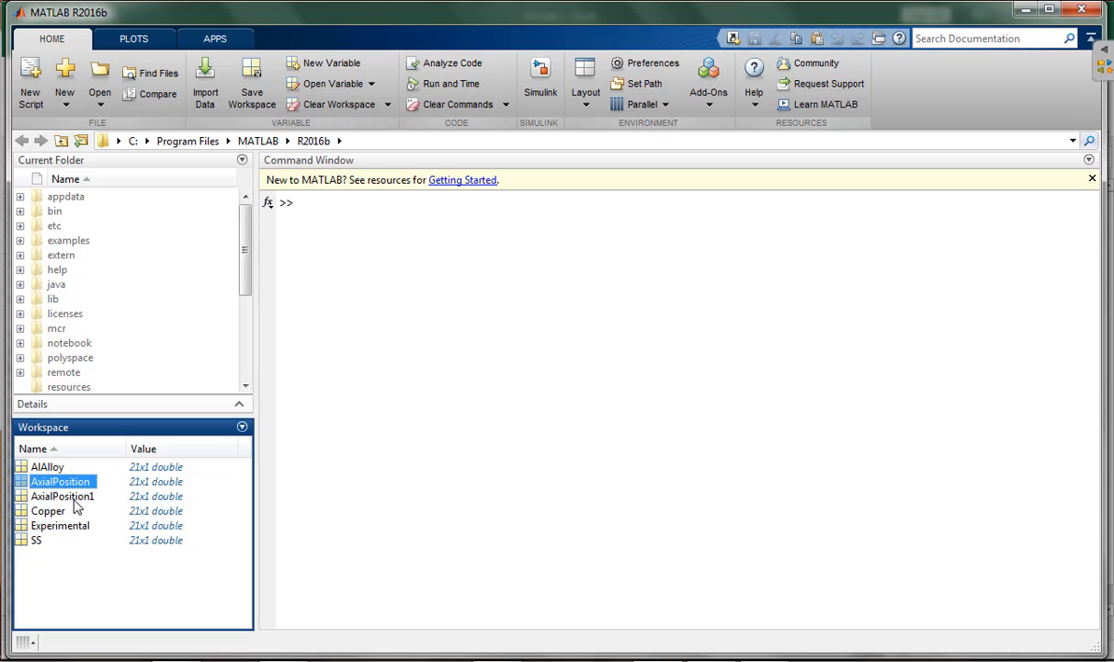
click(75, 496)
click(281, 641)
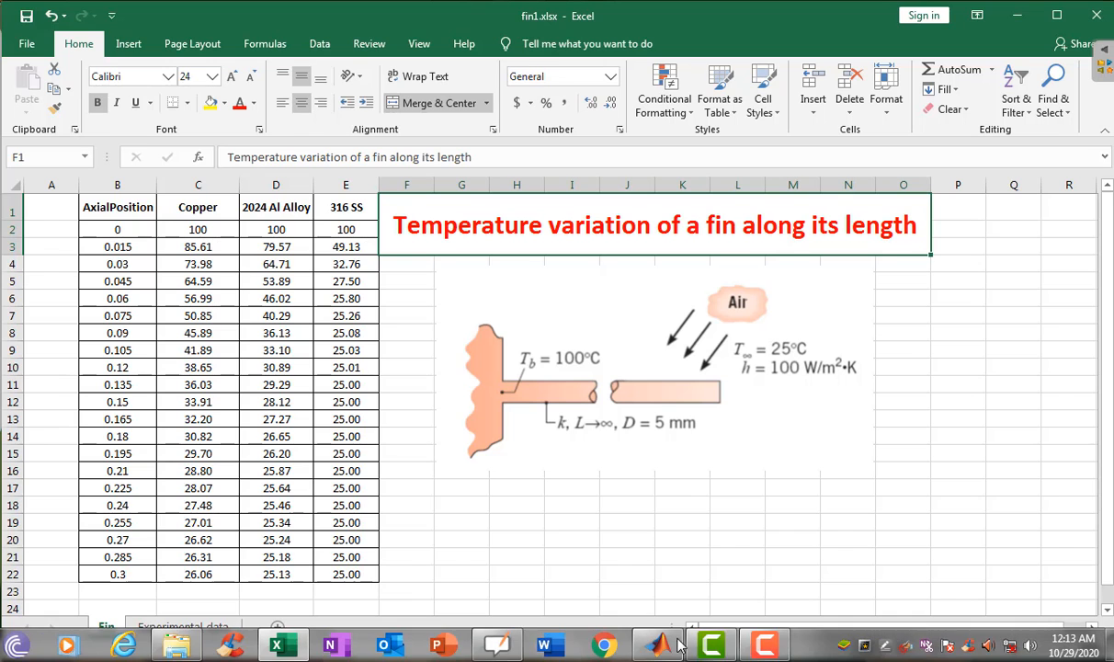
click(658, 645)
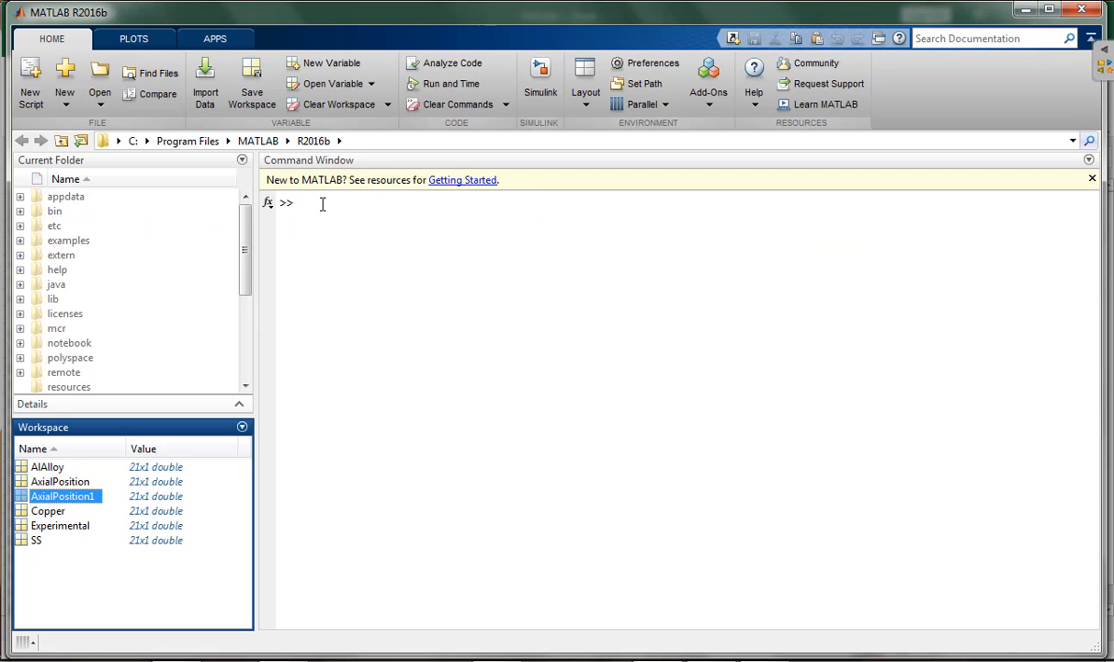
Step: Create a scatter plot of Experimental against AxialPosition1 and dismiss the Windows color scheme prompt
click(76, 485)
click(70, 498)
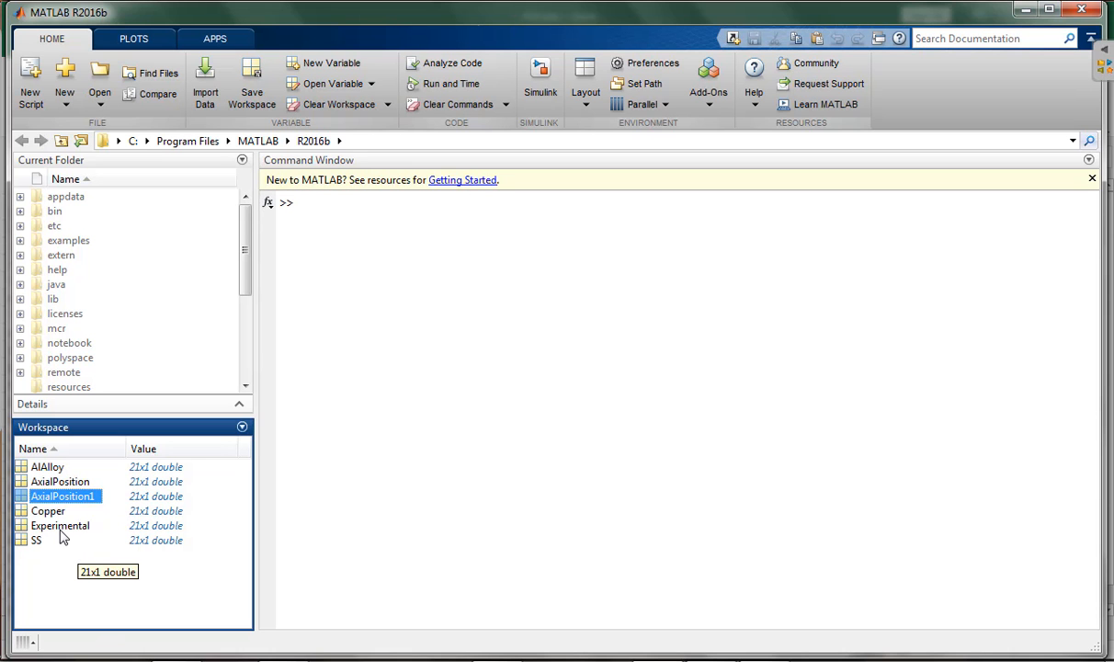
ctrl+click(60, 528)
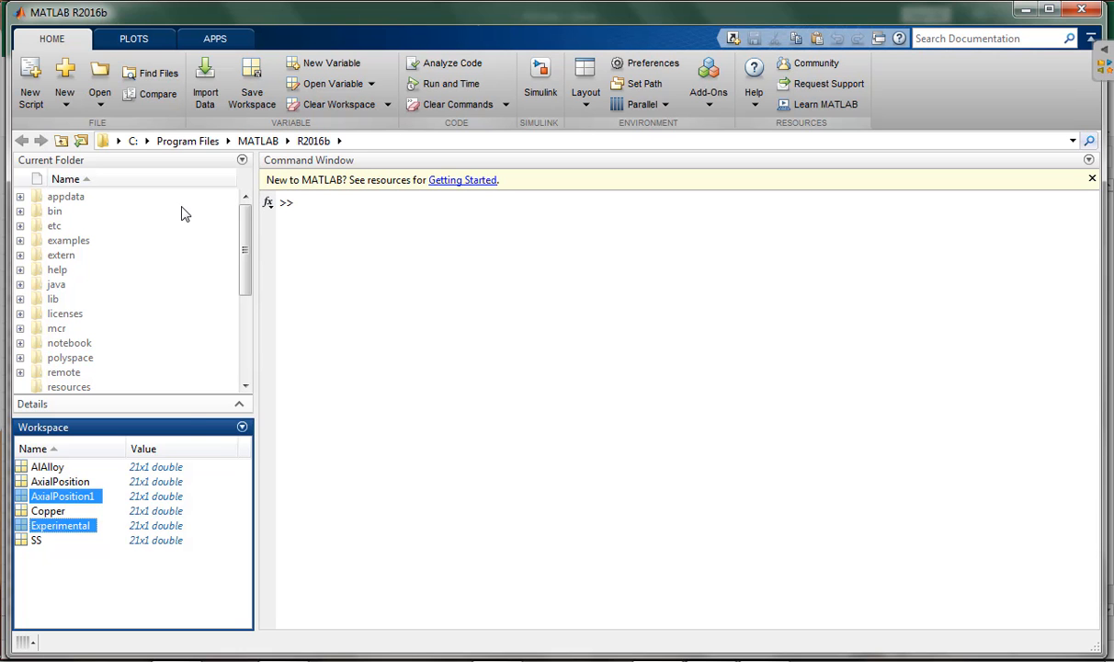
click(138, 41)
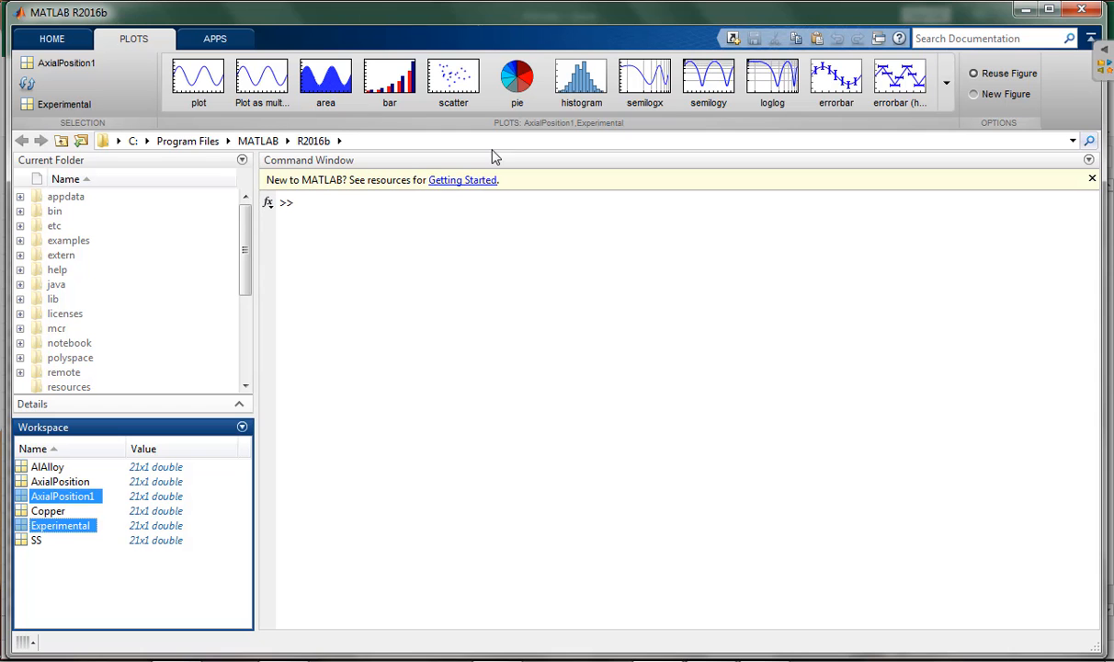
click(452, 87)
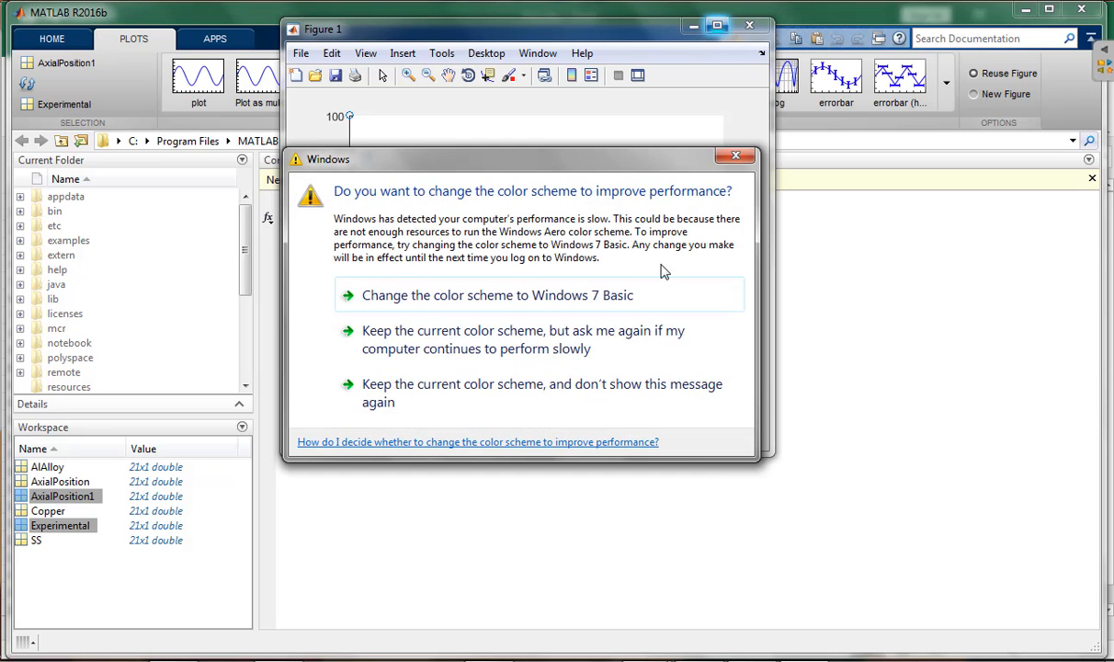
click(735, 159)
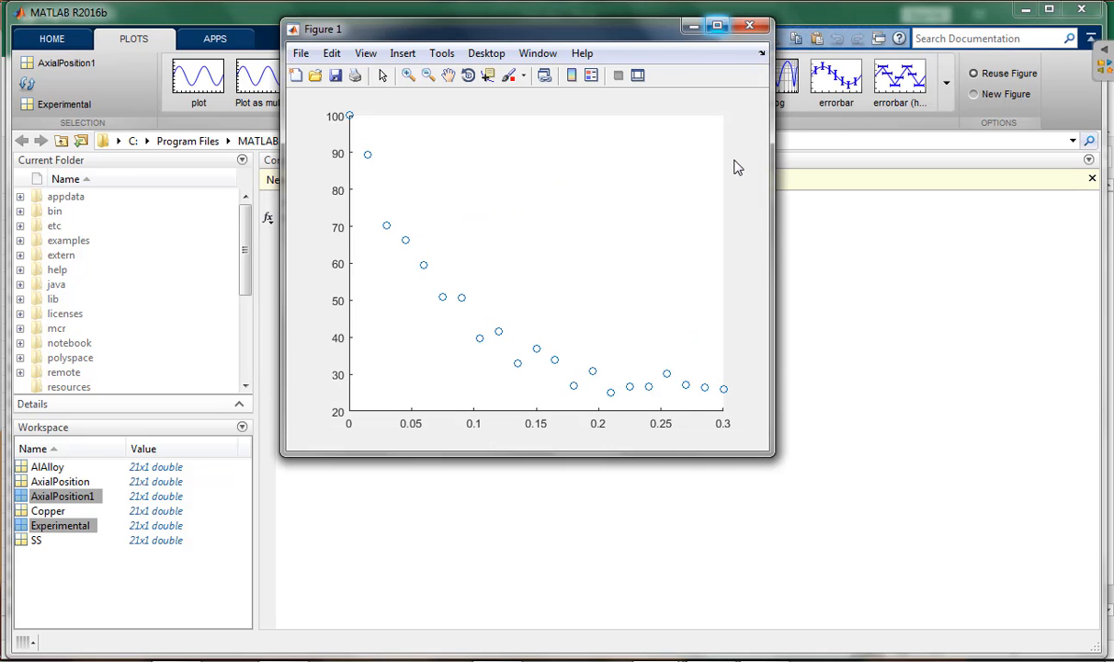
Step: Minimize the figure, run "hold on;" in the Command Window, and overlay a line plot of Copper against AxialPosition
click(693, 27)
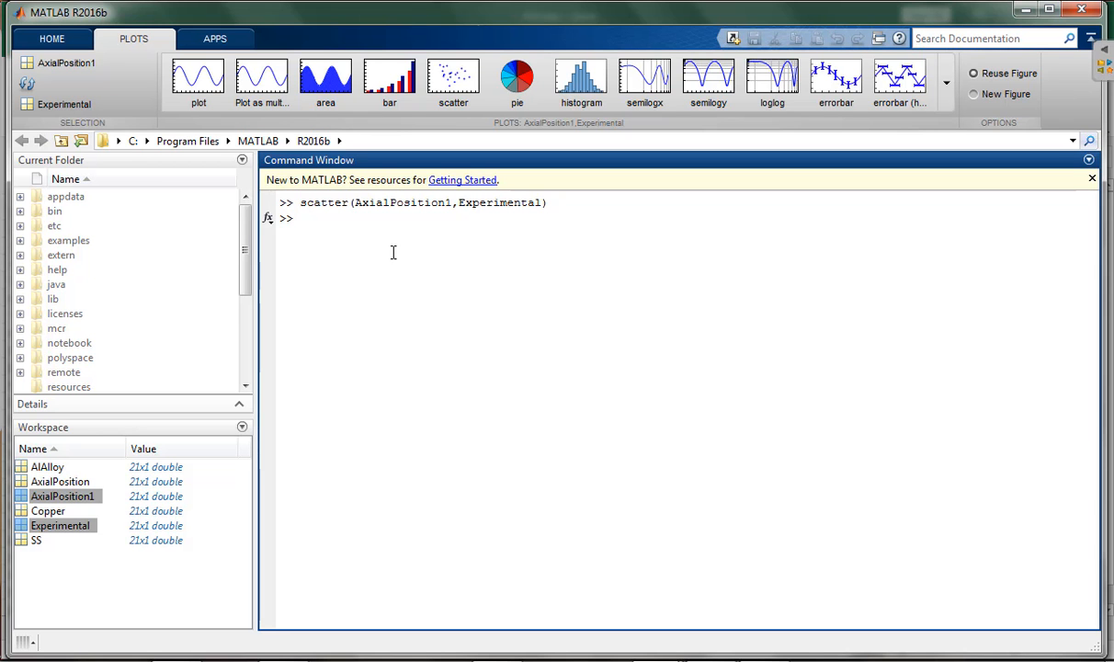
text(hold on;)
key(Return)
click(61, 482)
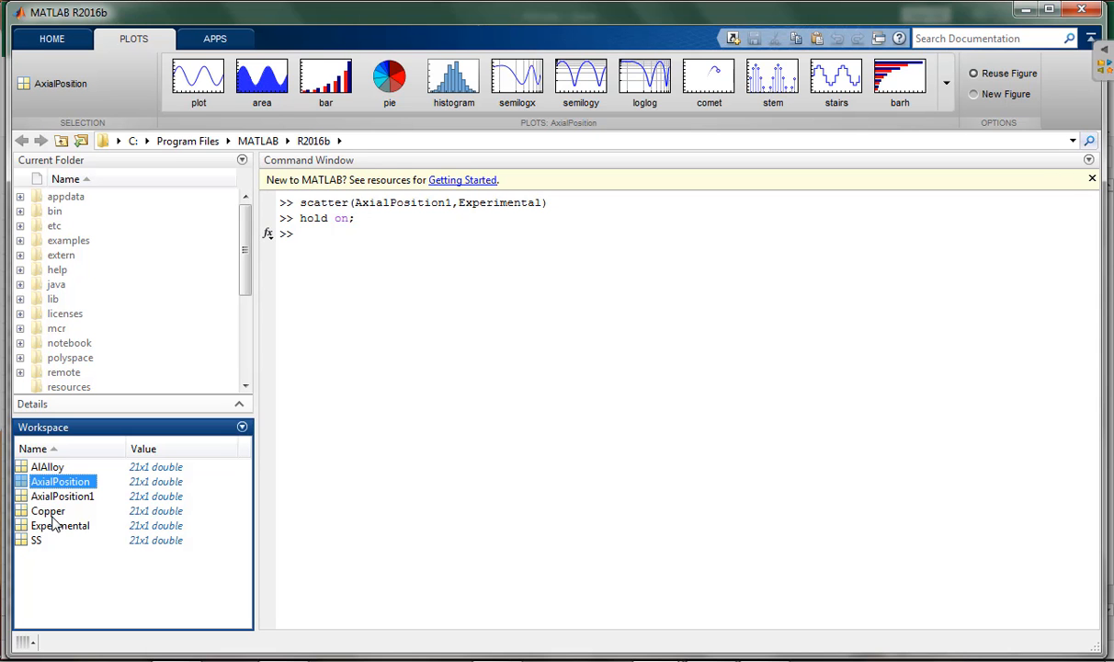
ctrl+click(55, 512)
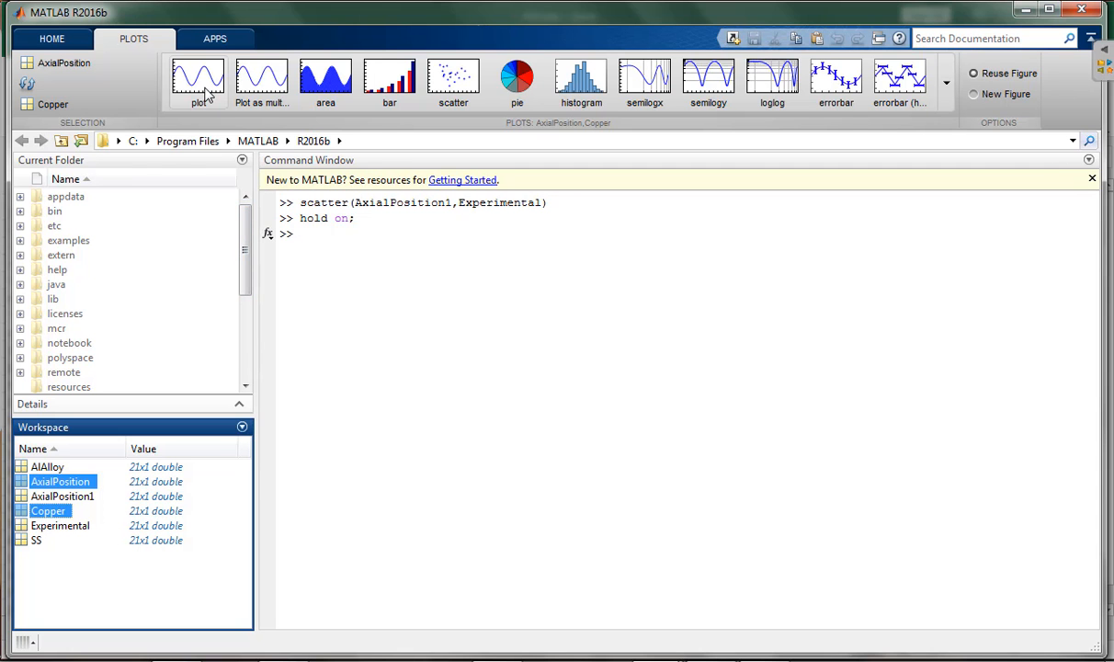
mouse_move(198, 87)
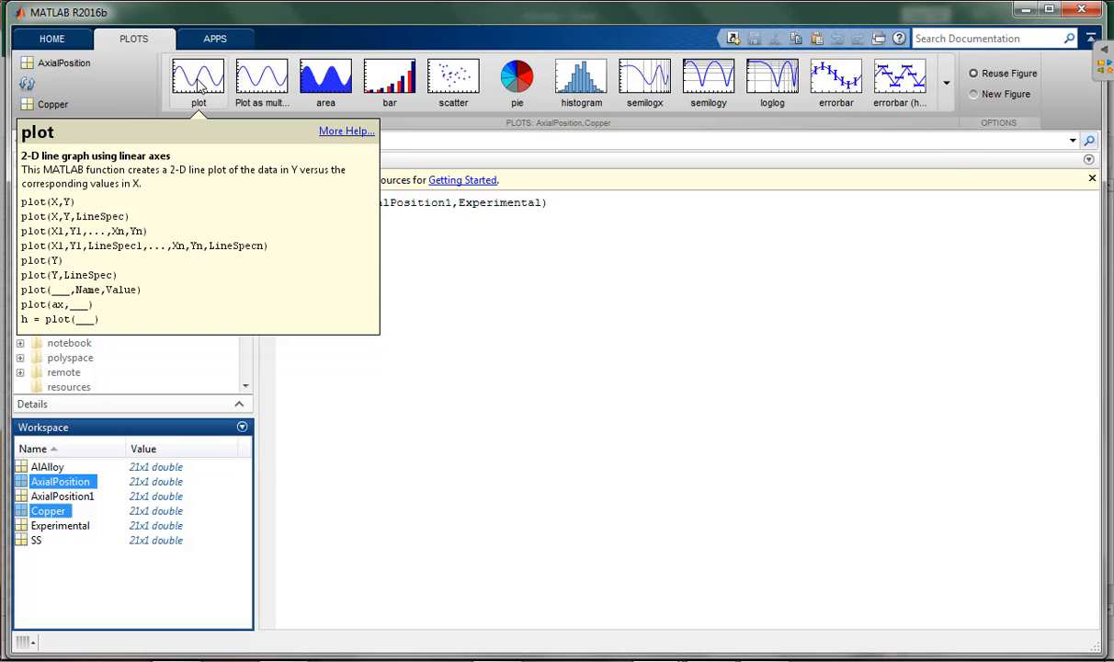
click(198, 84)
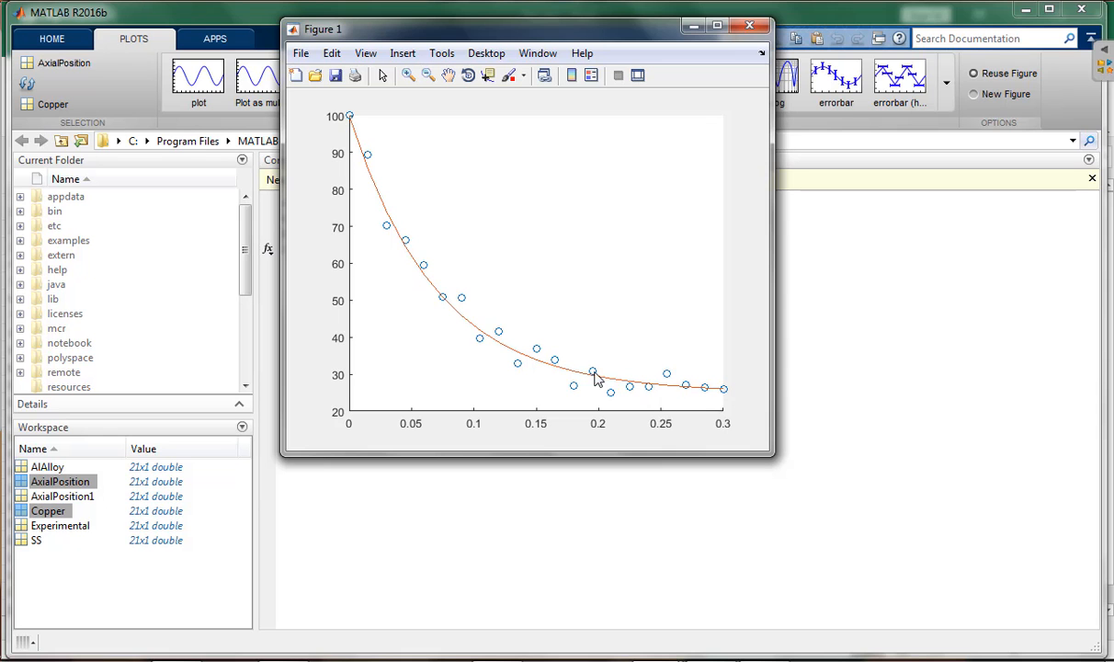
Step: Maximize Figure 1, insert a legend, and show the plot tools for editing the figure
click(718, 27)
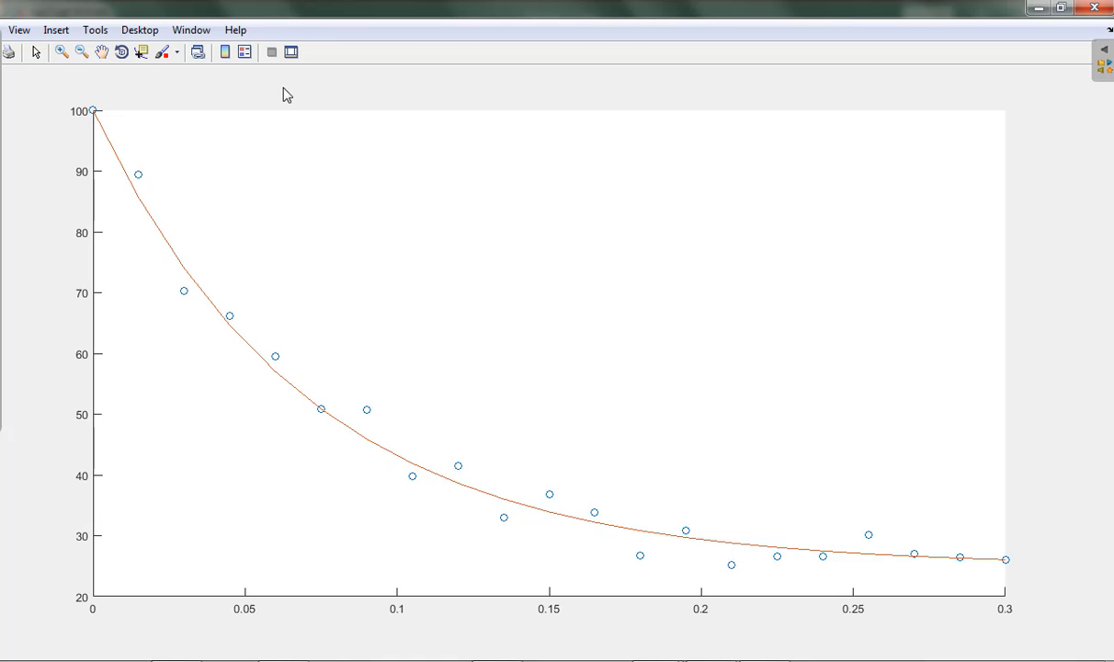
click(244, 52)
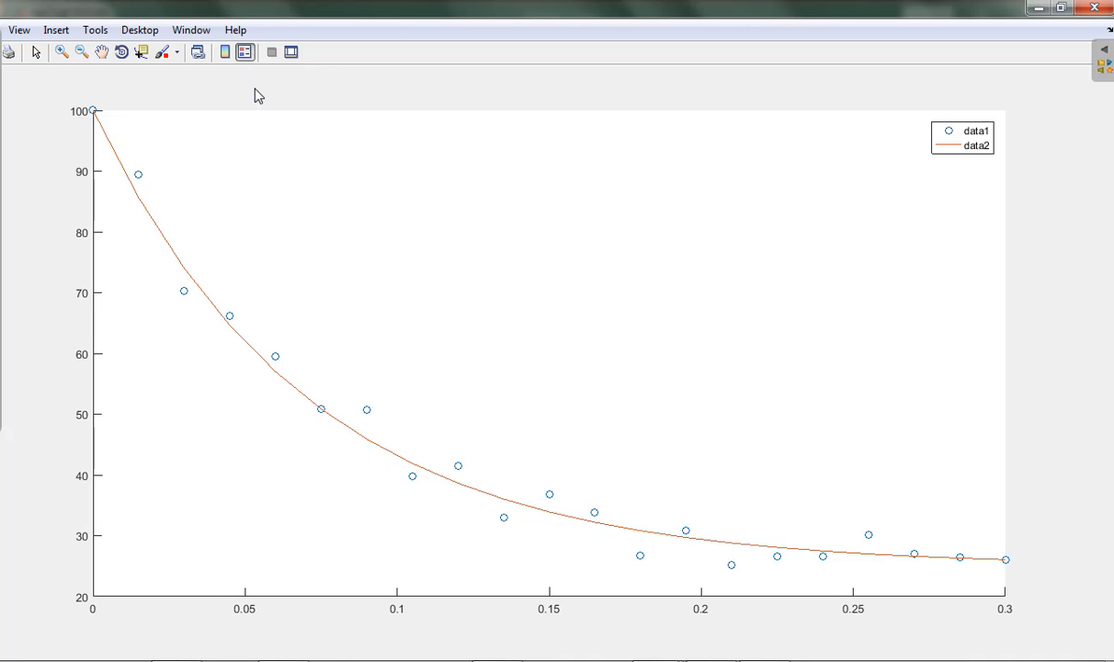
click(293, 54)
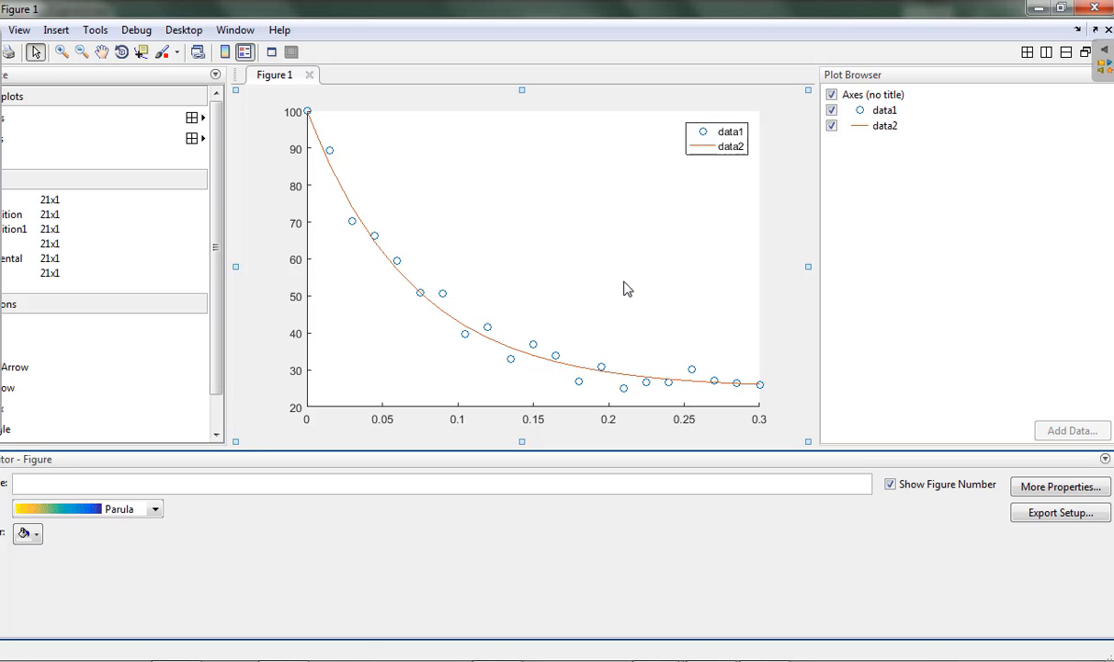
Step: Set the axes font to bold weight and size 11
click(825, 95)
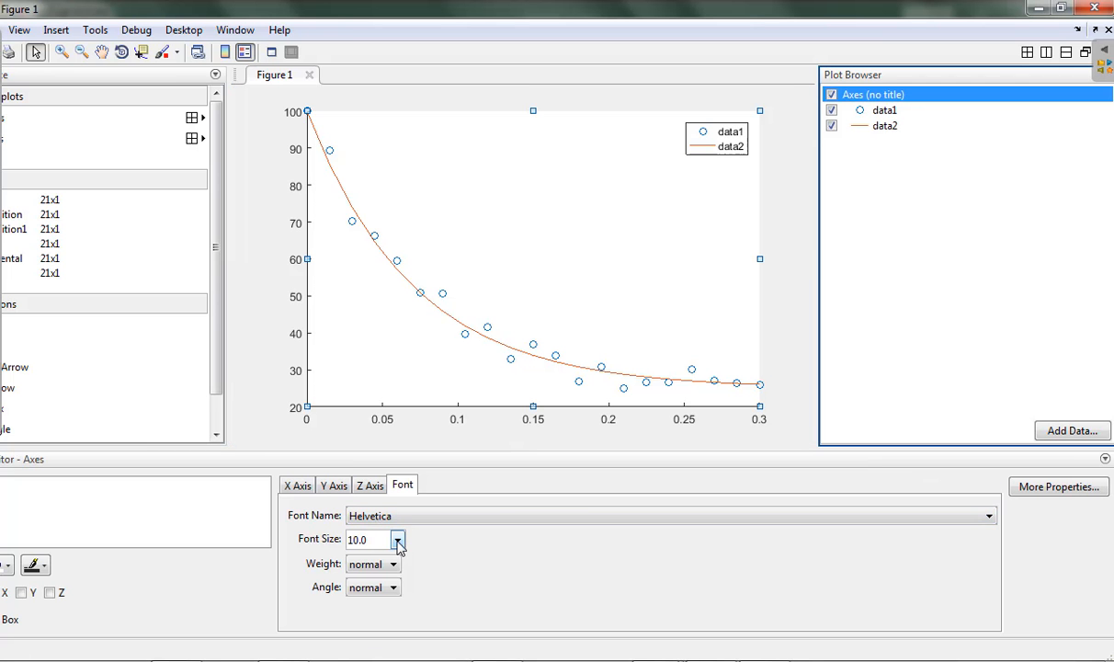
click(396, 564)
click(372, 596)
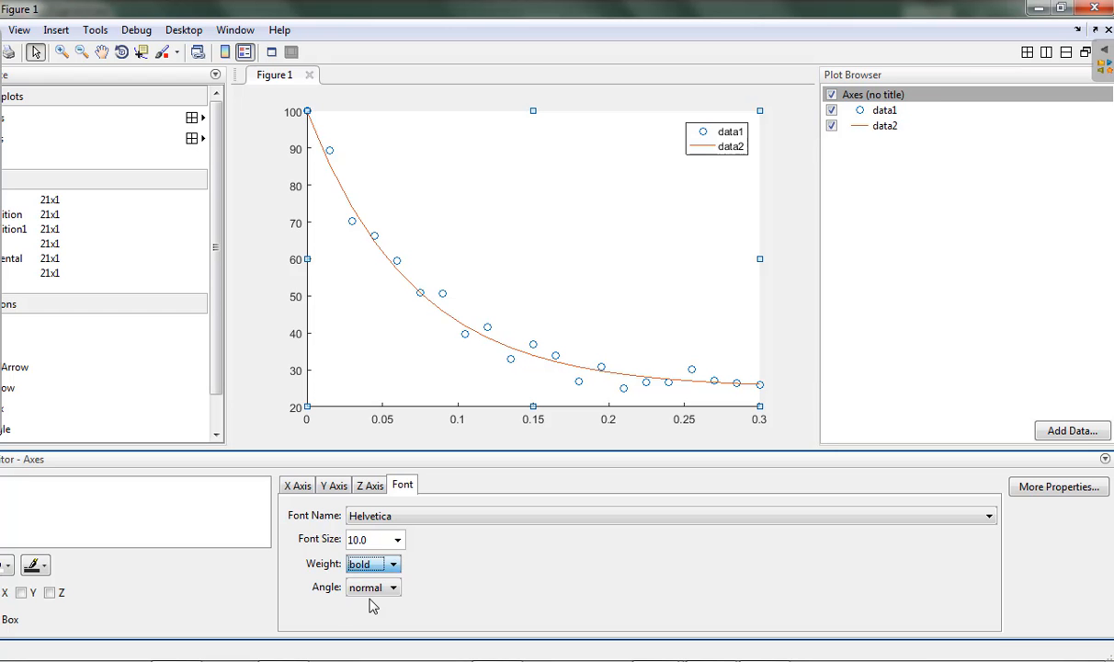
click(398, 540)
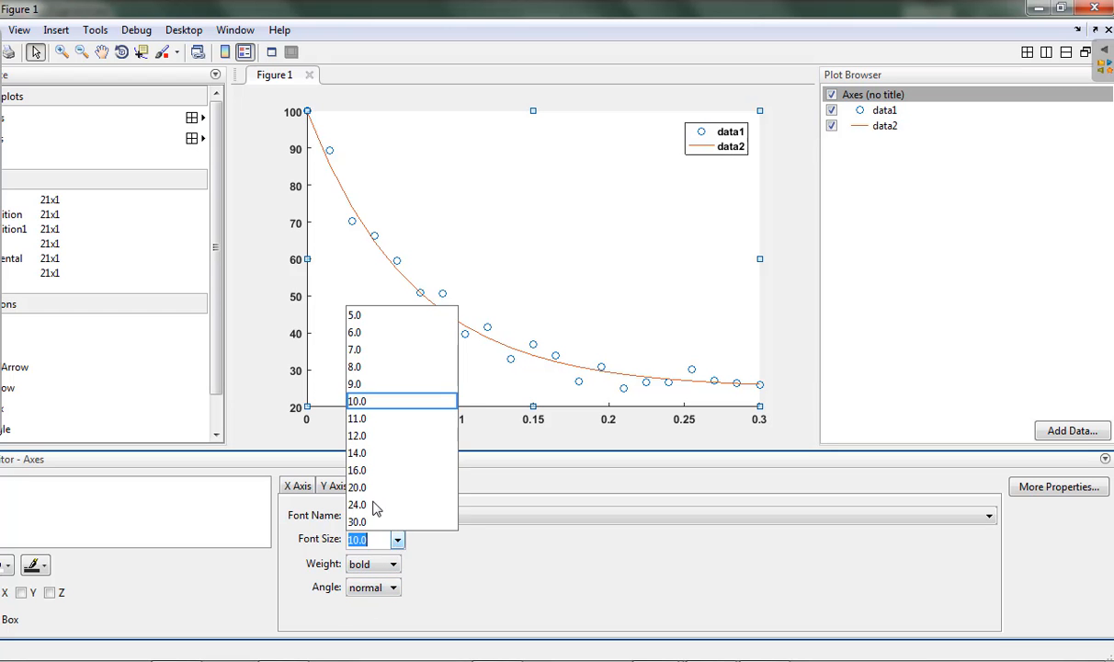
click(372, 415)
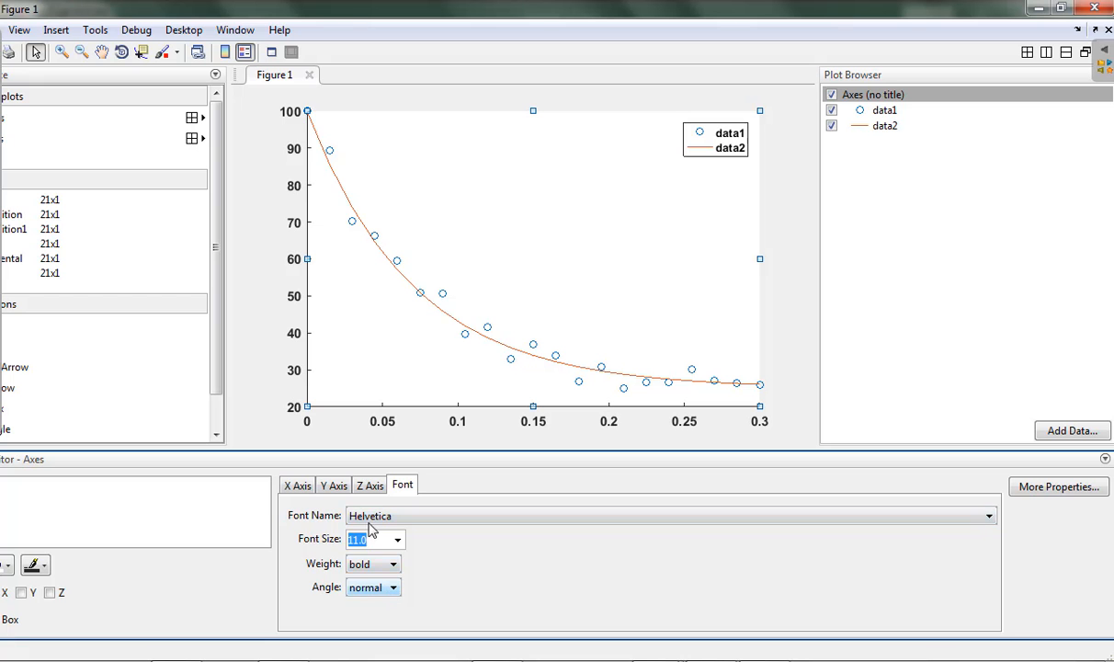
Step: Label the X axis "Axial Position (m)"
click(295, 485)
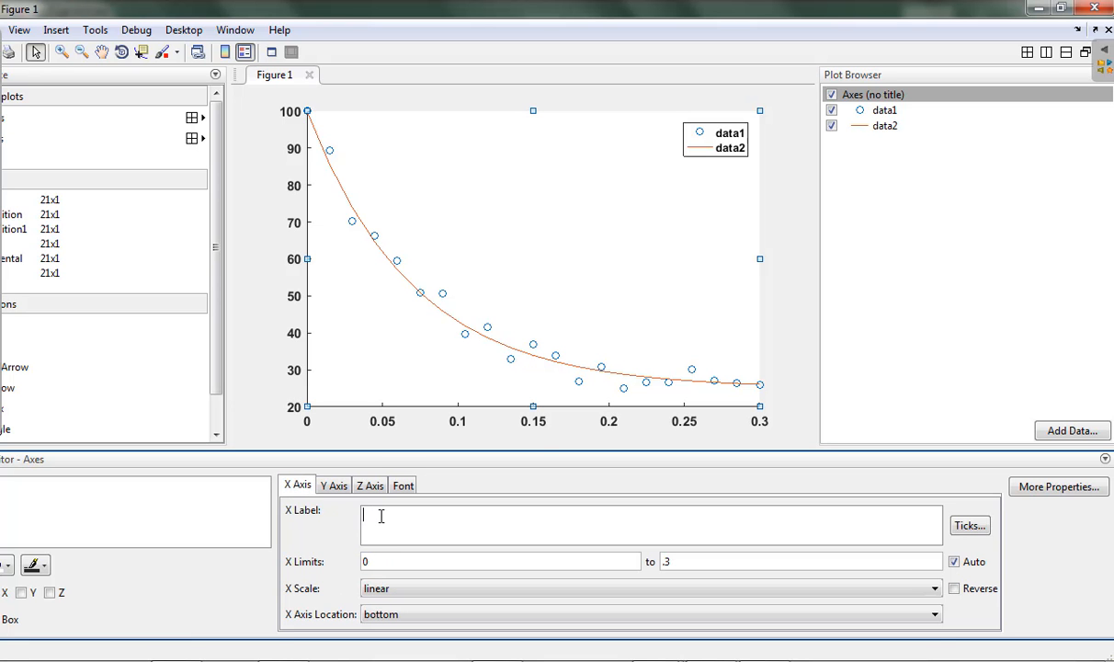
text(Axi)
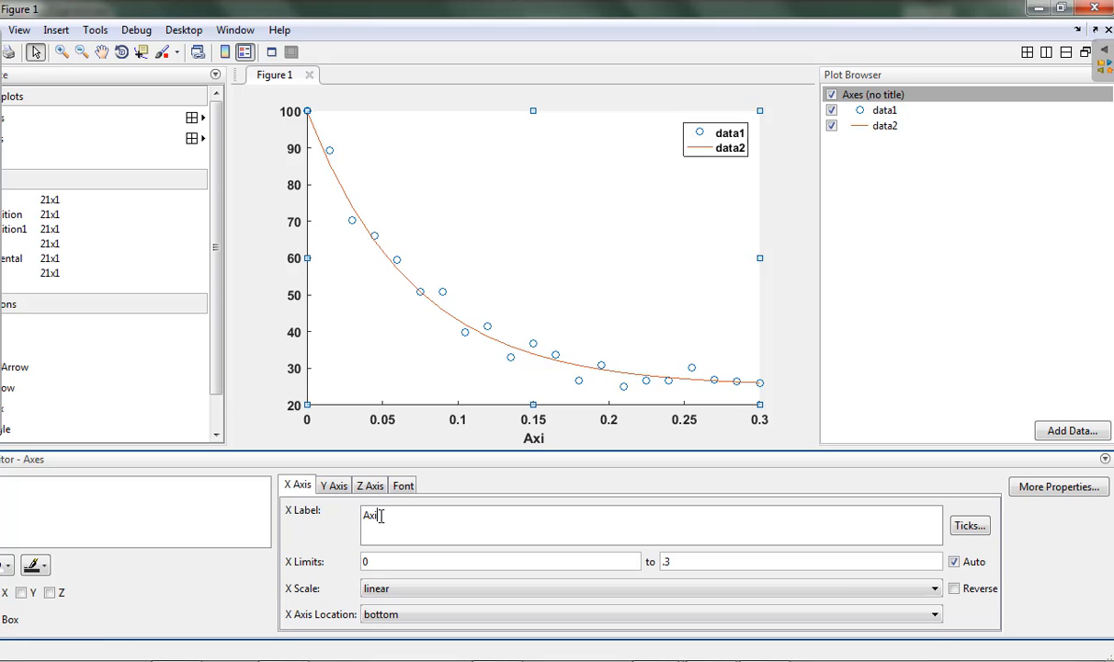
text(al Posit)
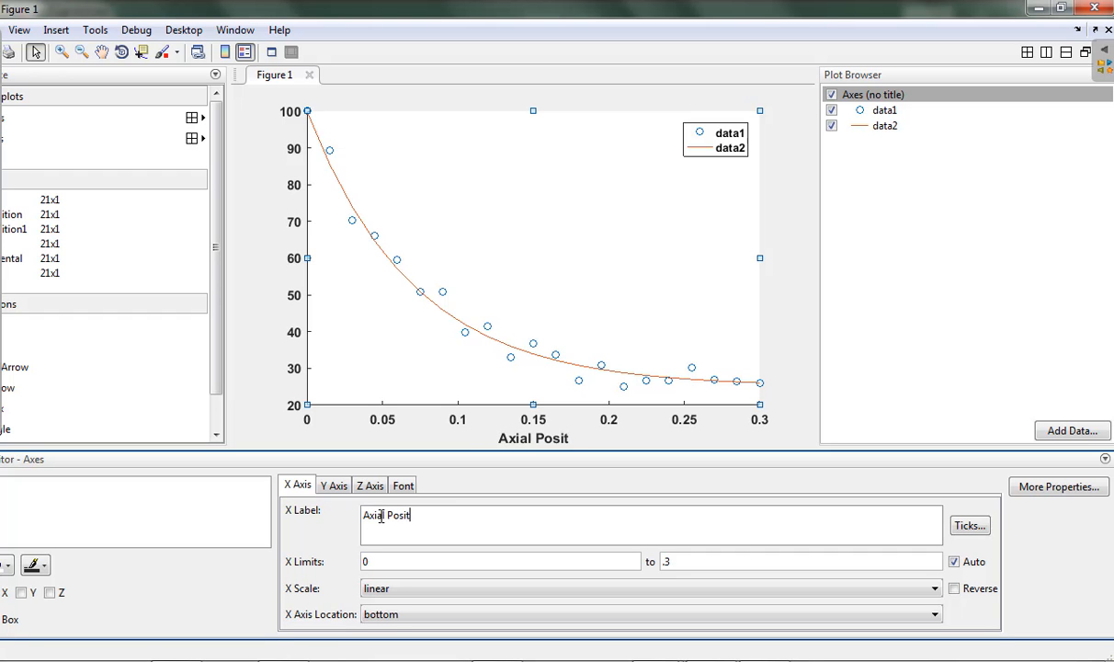
text(ion (m))
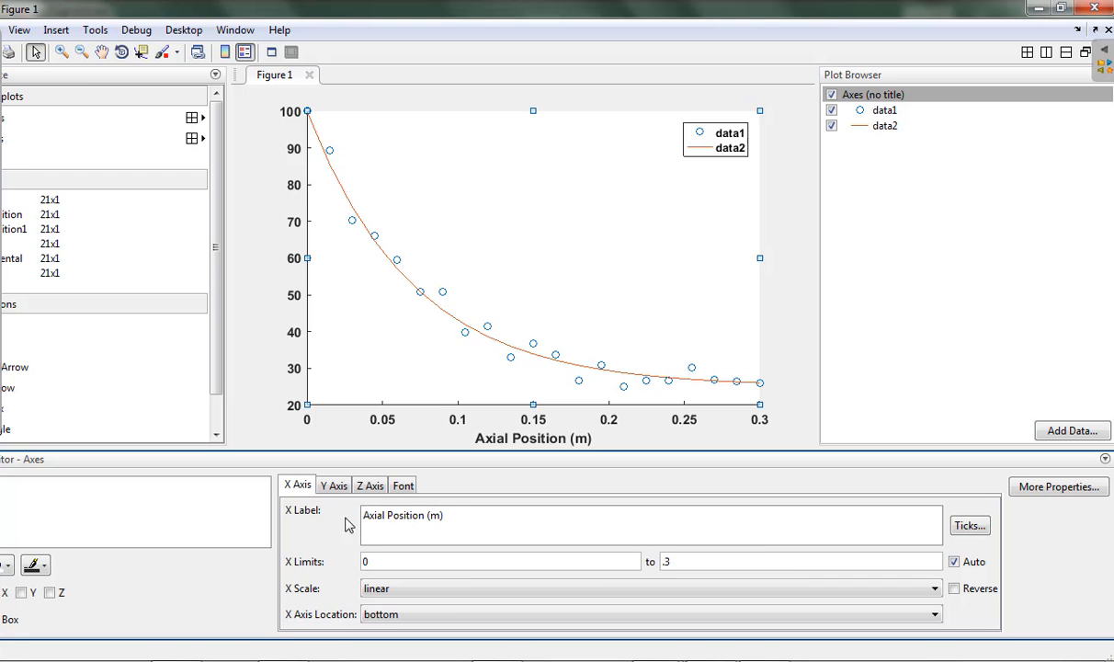
Step: Label the Y axis "Temperature (Centigrade)"
click(332, 483)
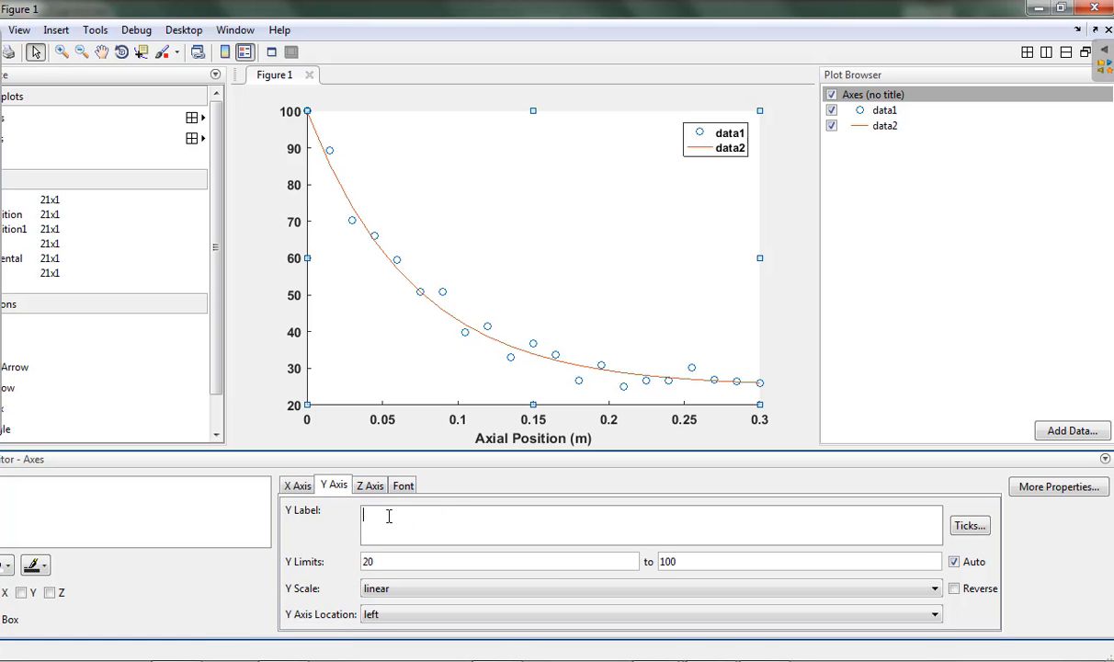
text(Temperature)
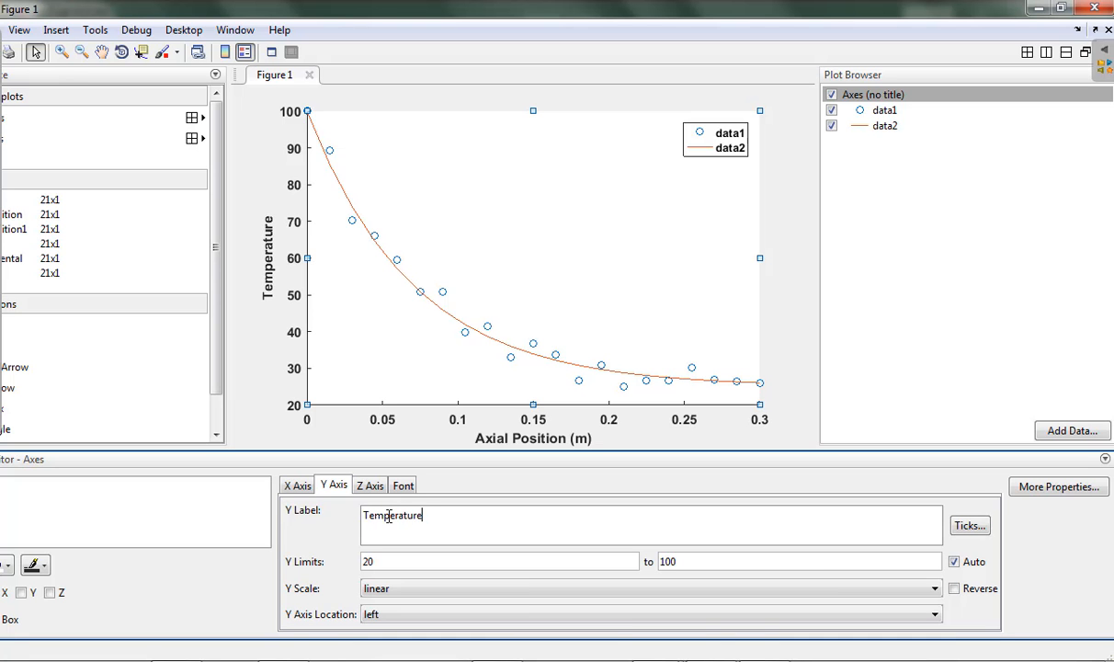
text( (Ce)
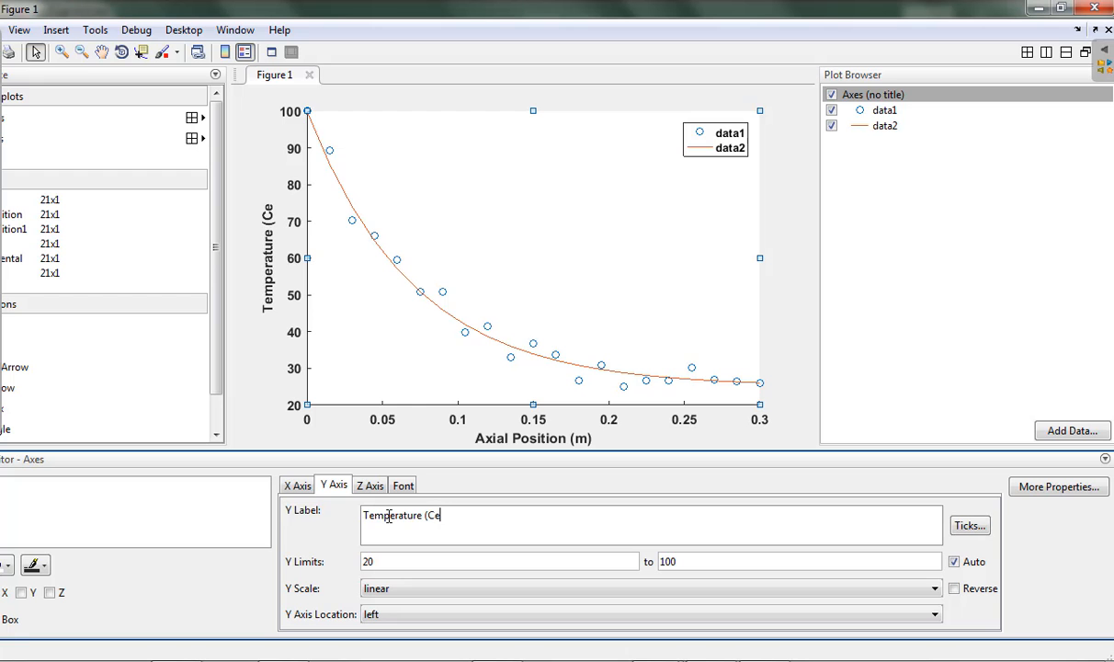
text(ntigr)
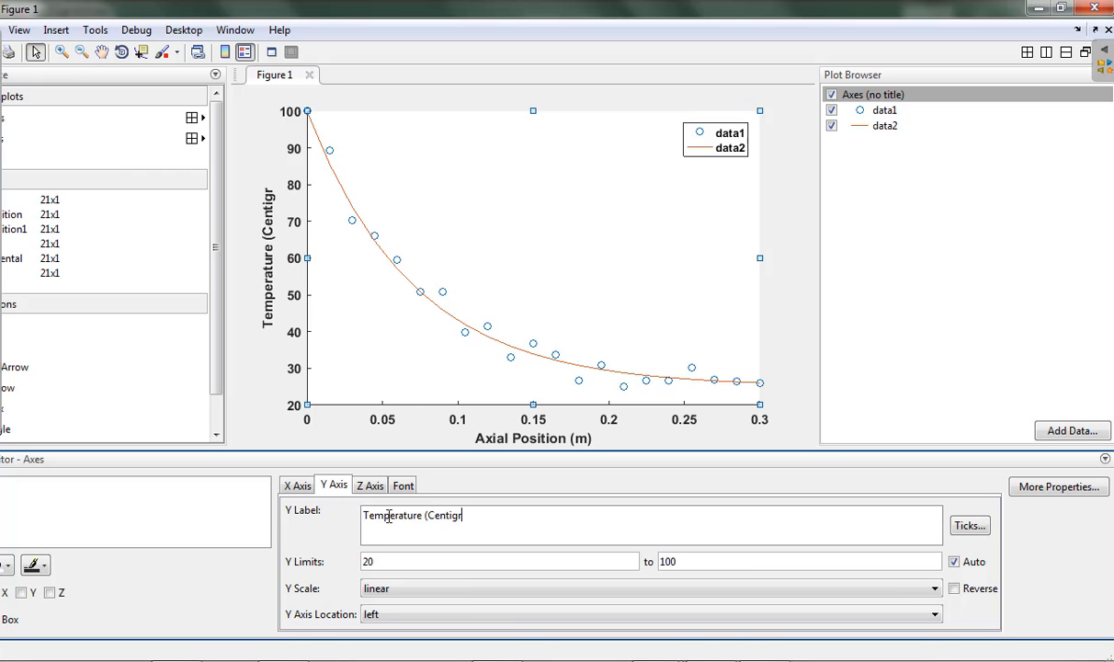
text(ade))
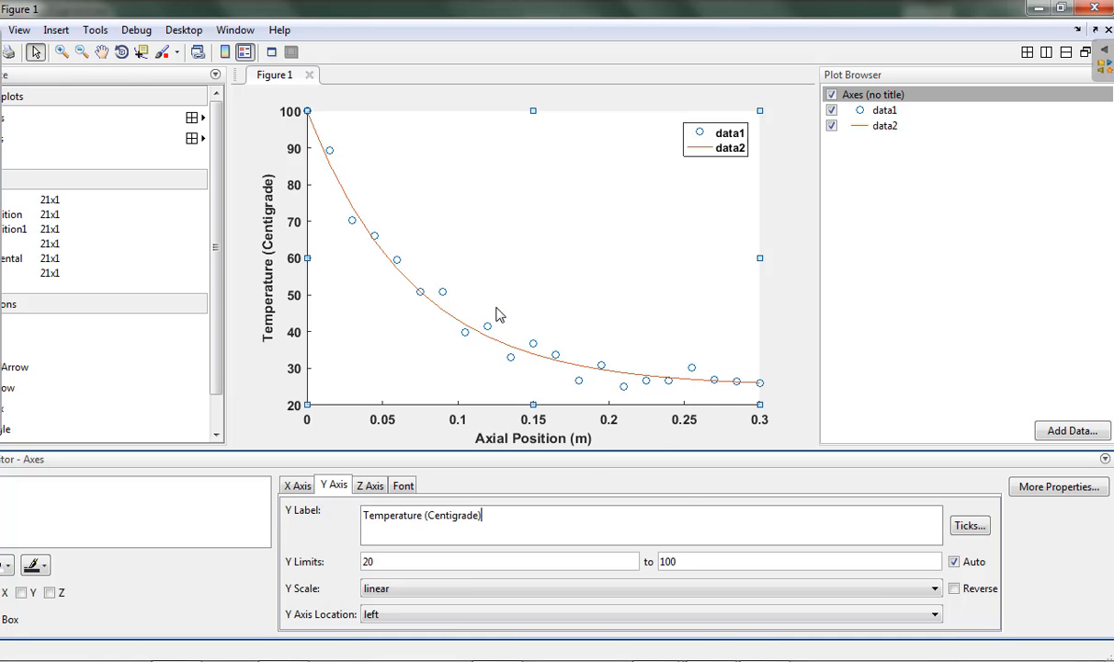
Step: Set the line width of the data2 curve to 2.0, leaving the axes selected
click(621, 373)
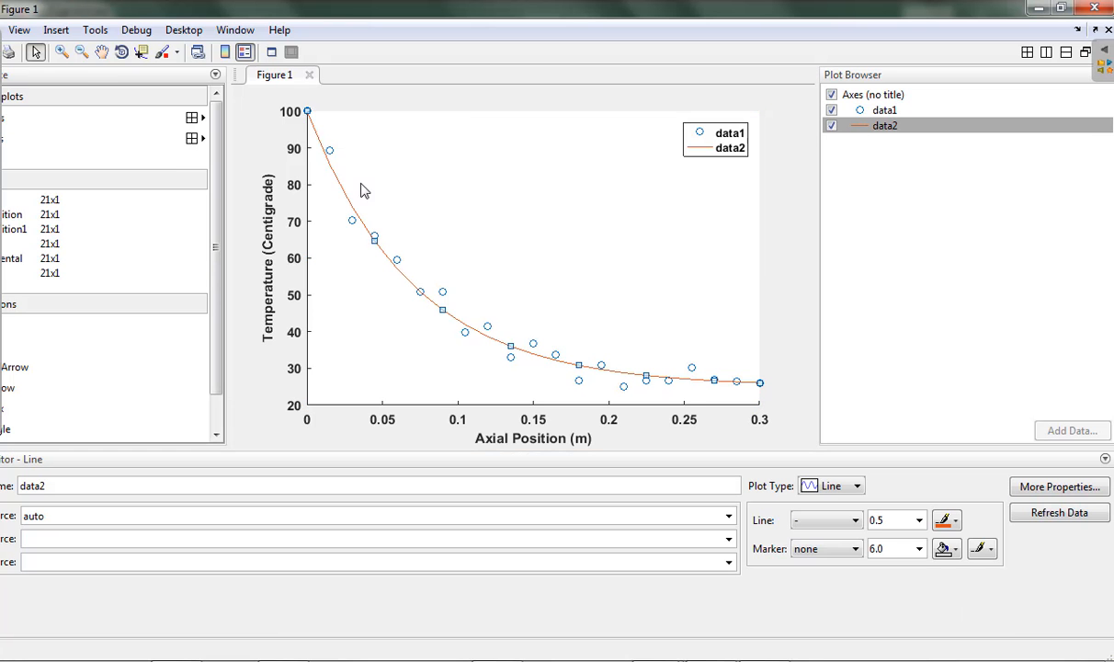
click(918, 520)
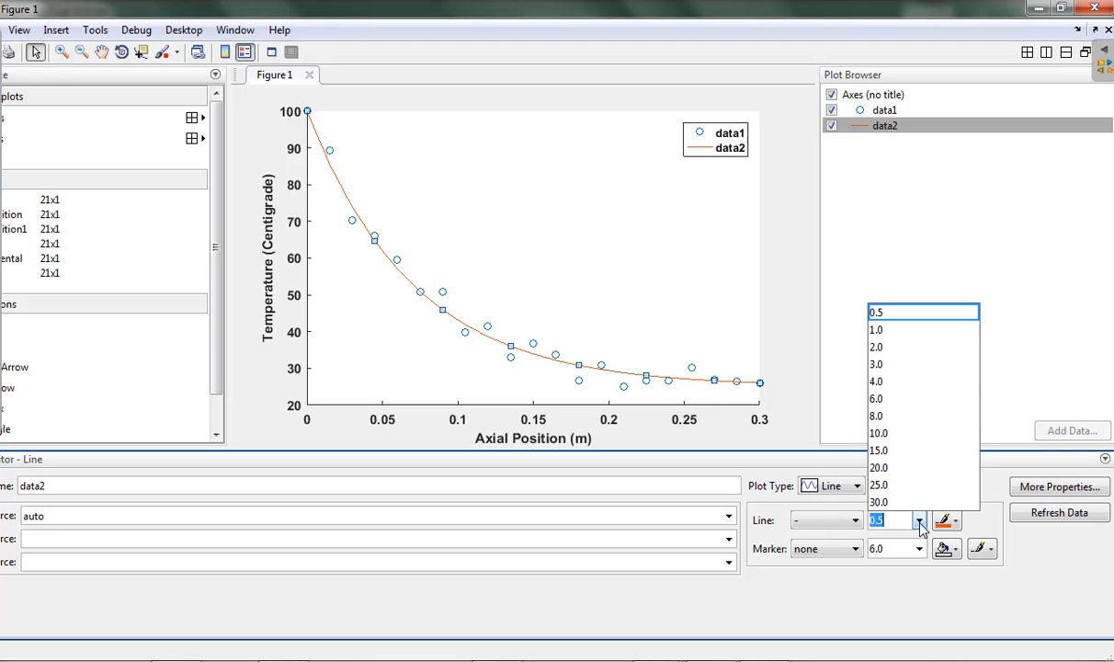
click(908, 346)
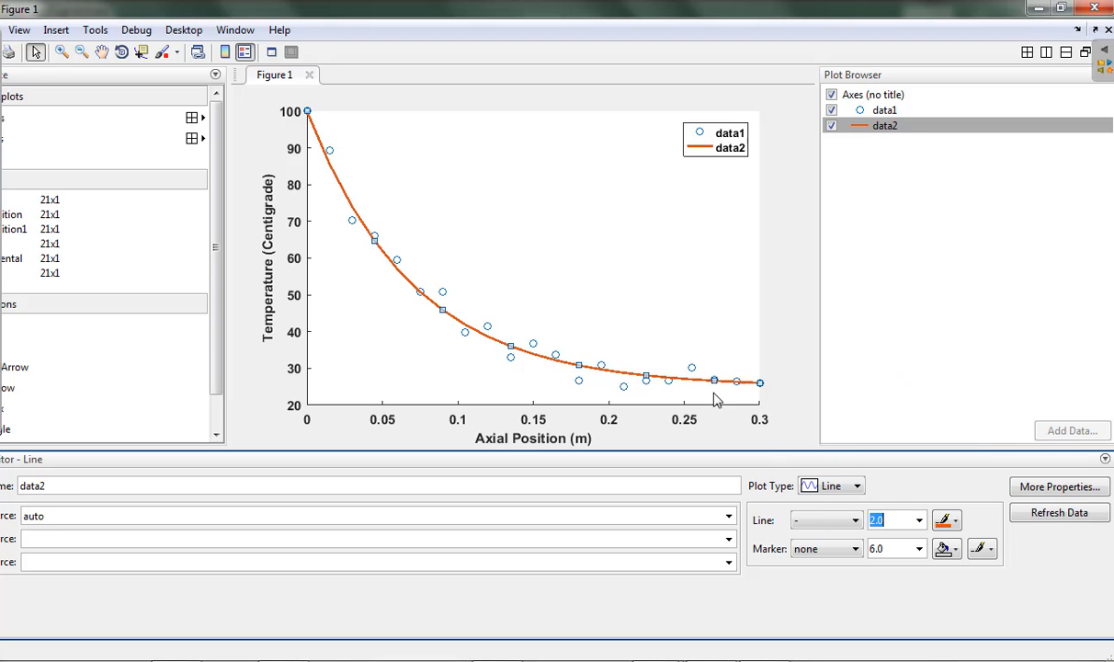
click(692, 368)
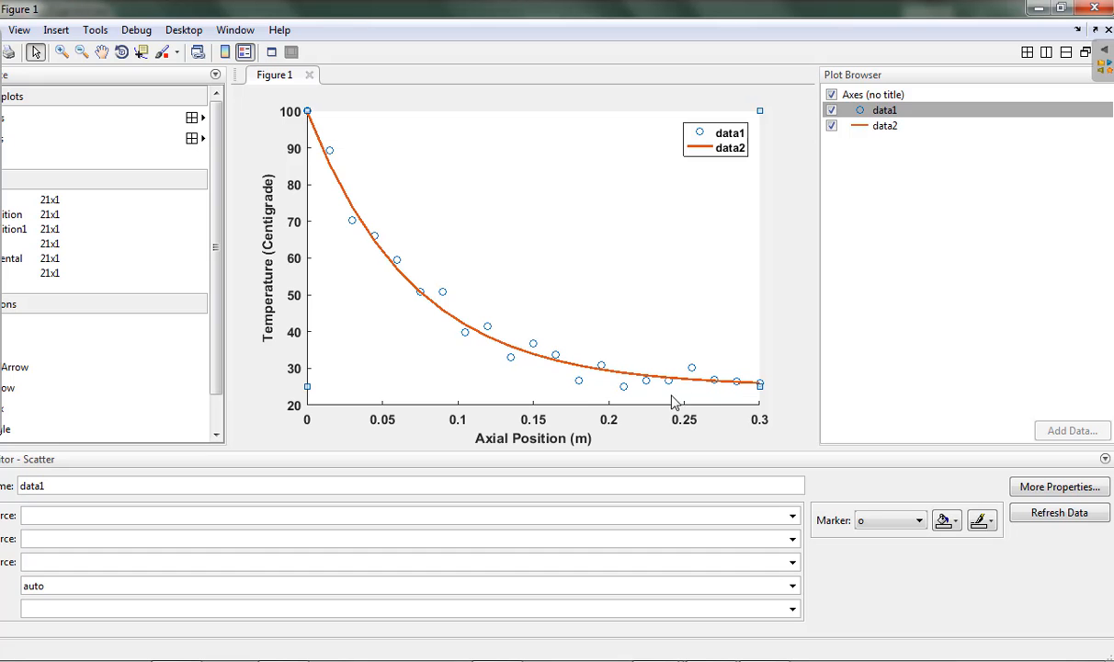
click(638, 297)
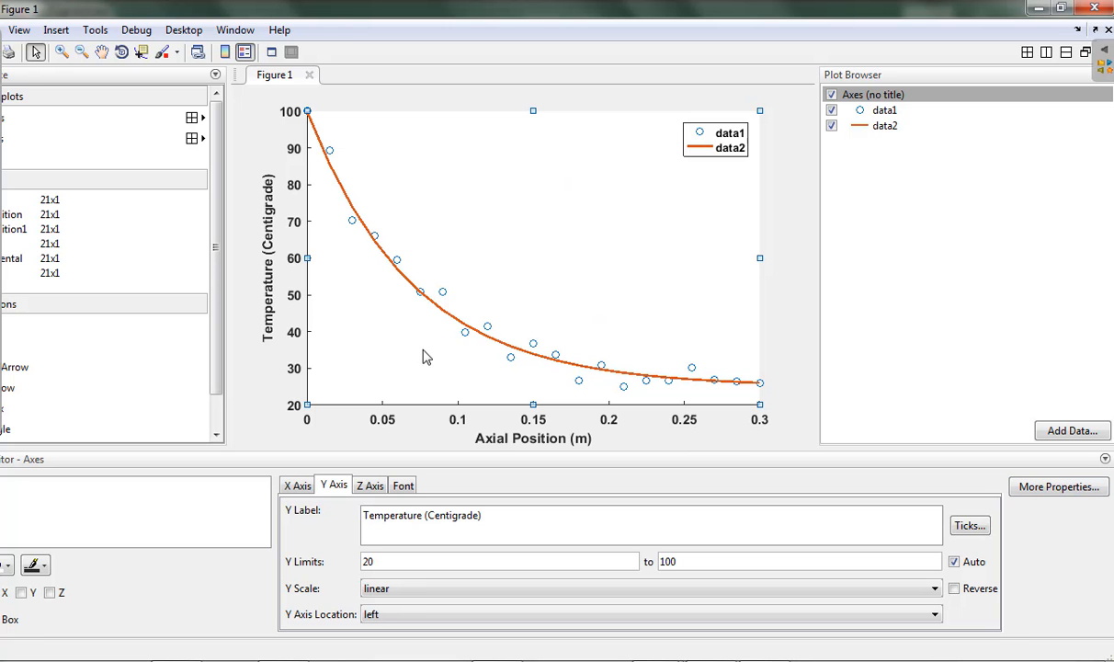
Step: Rename the data1 legend entry as "Experimental"
double_click(726, 138)
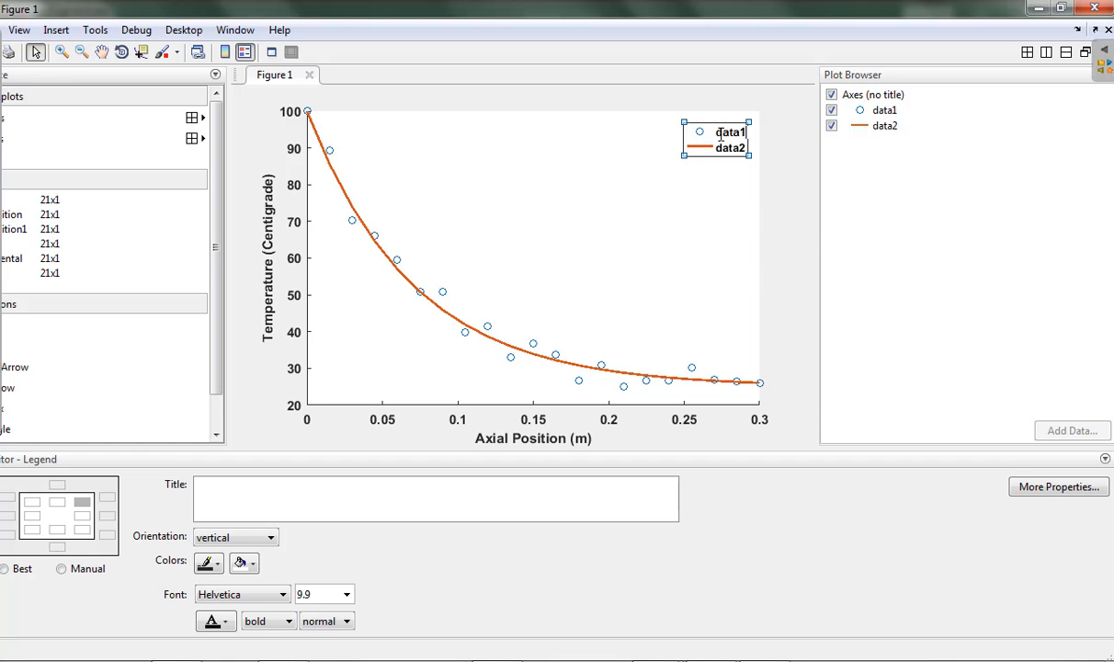
drag(732, 132, 747, 134)
key(BackSpace)
key(BackSpace)
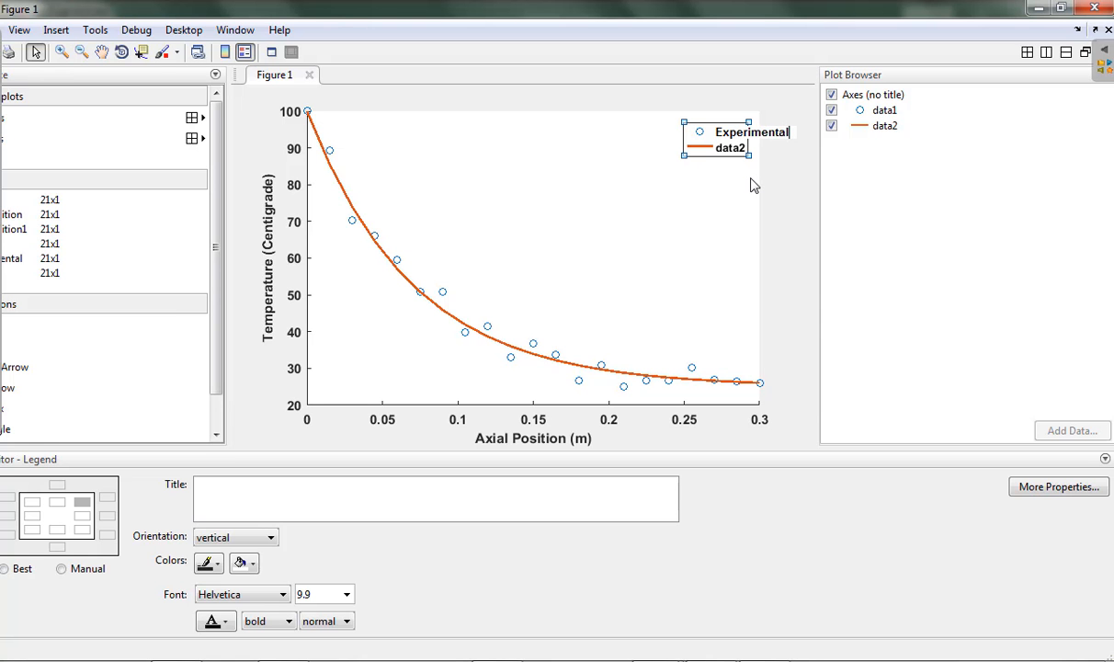
click(744, 175)
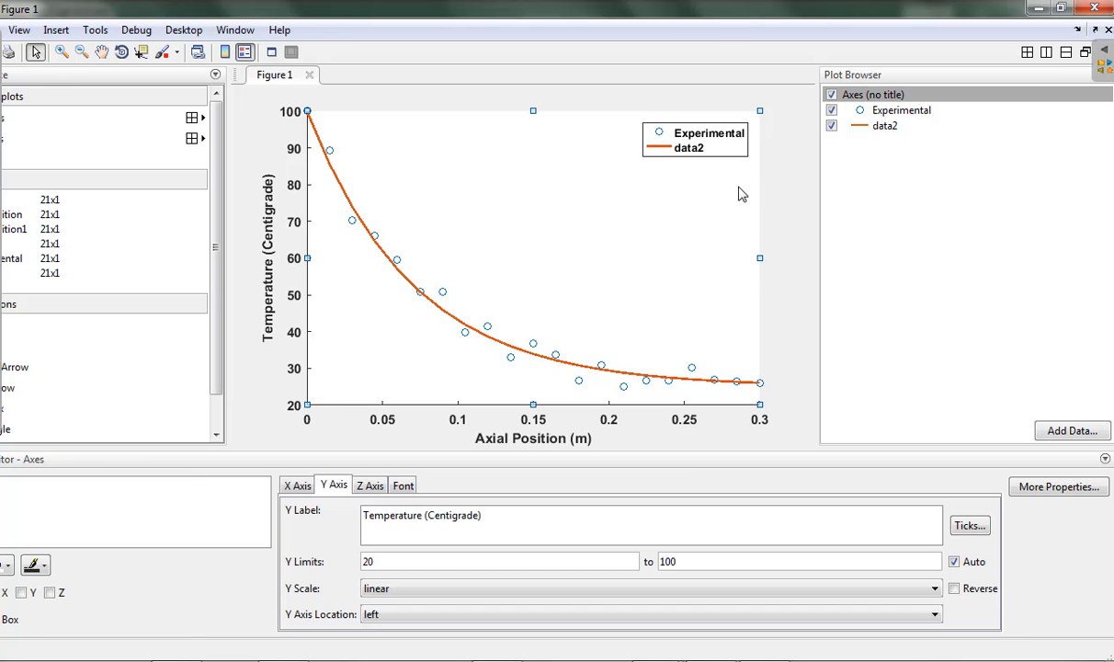
Step: Rename the data2 legend entry as "Theoretical"
click(698, 154)
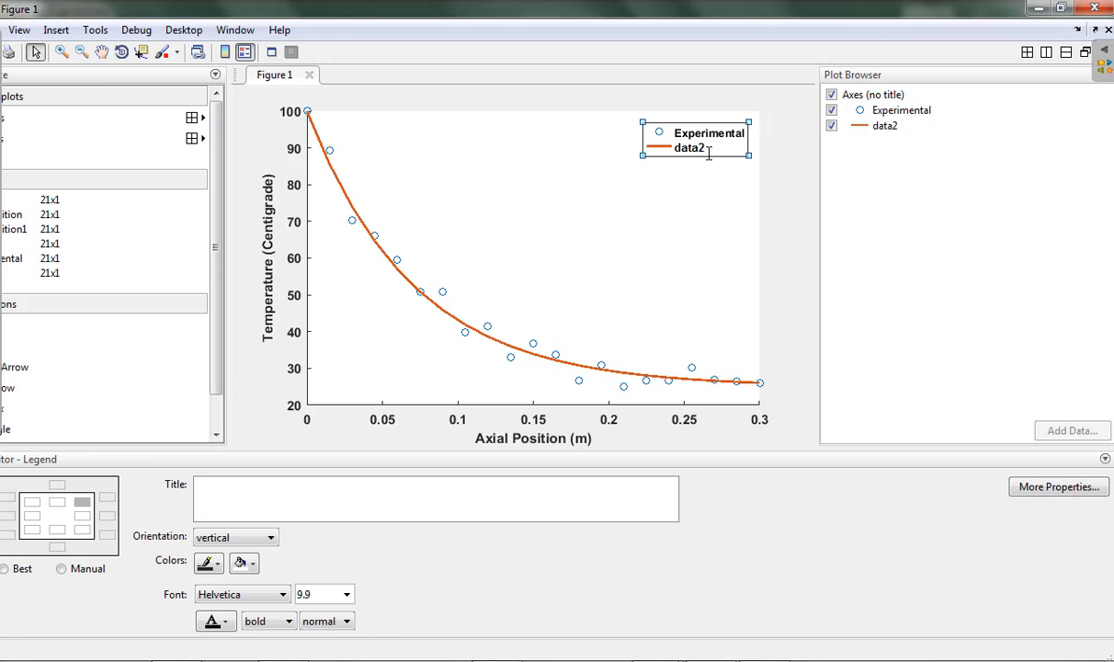
double_click(684, 149)
drag(673, 149, 715, 149)
text(Theoretical)
click(775, 250)
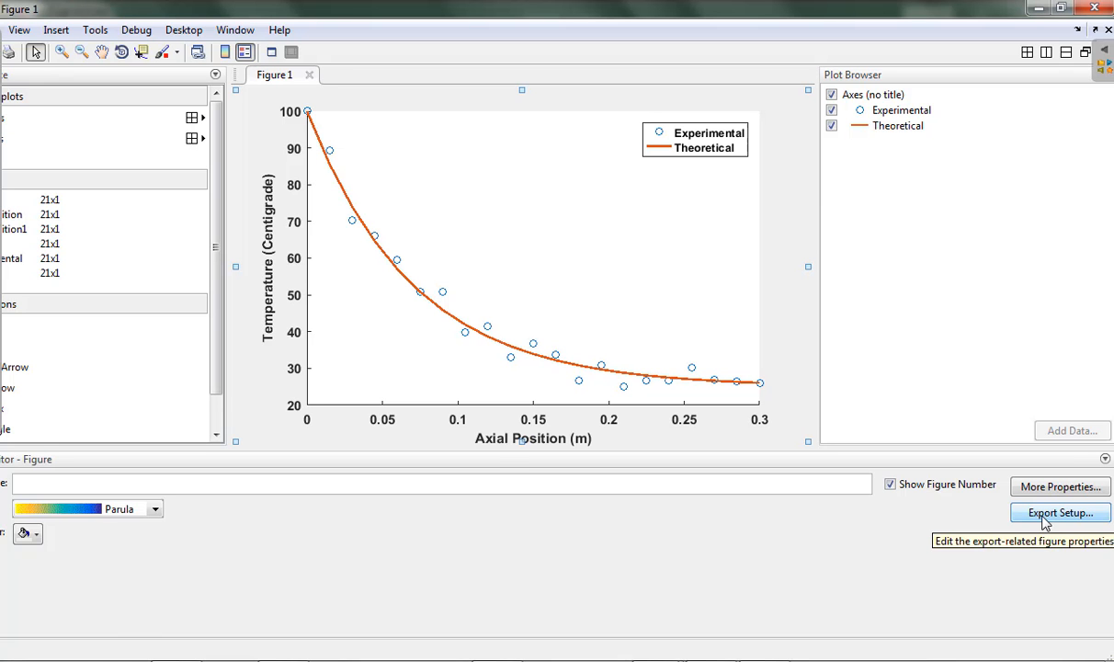
click(265, 312)
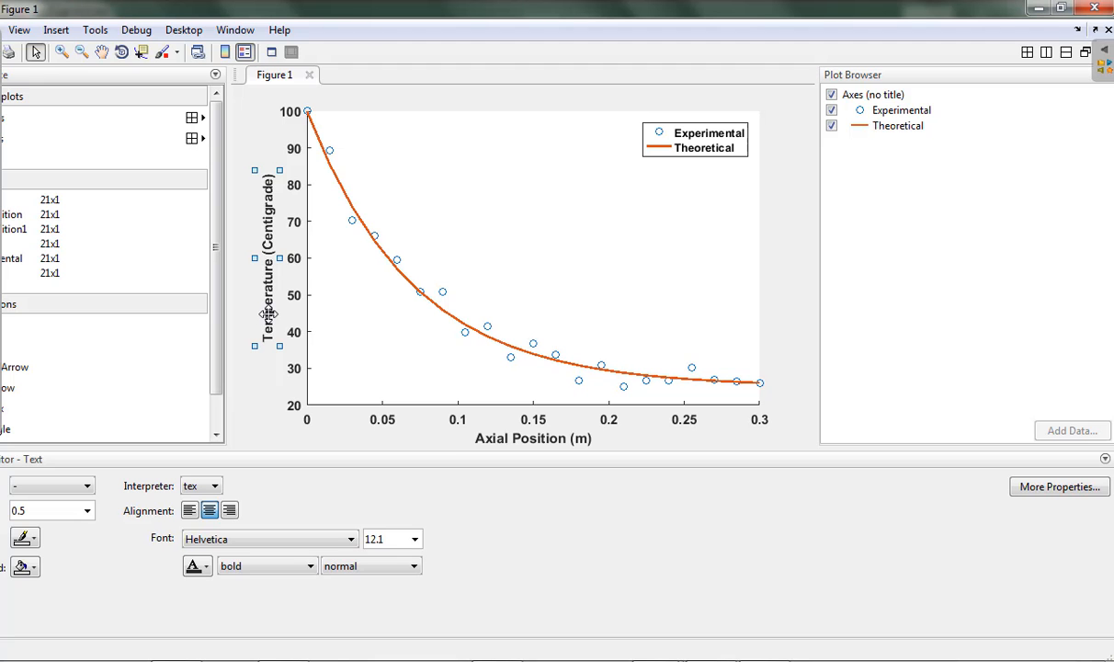
click(500, 440)
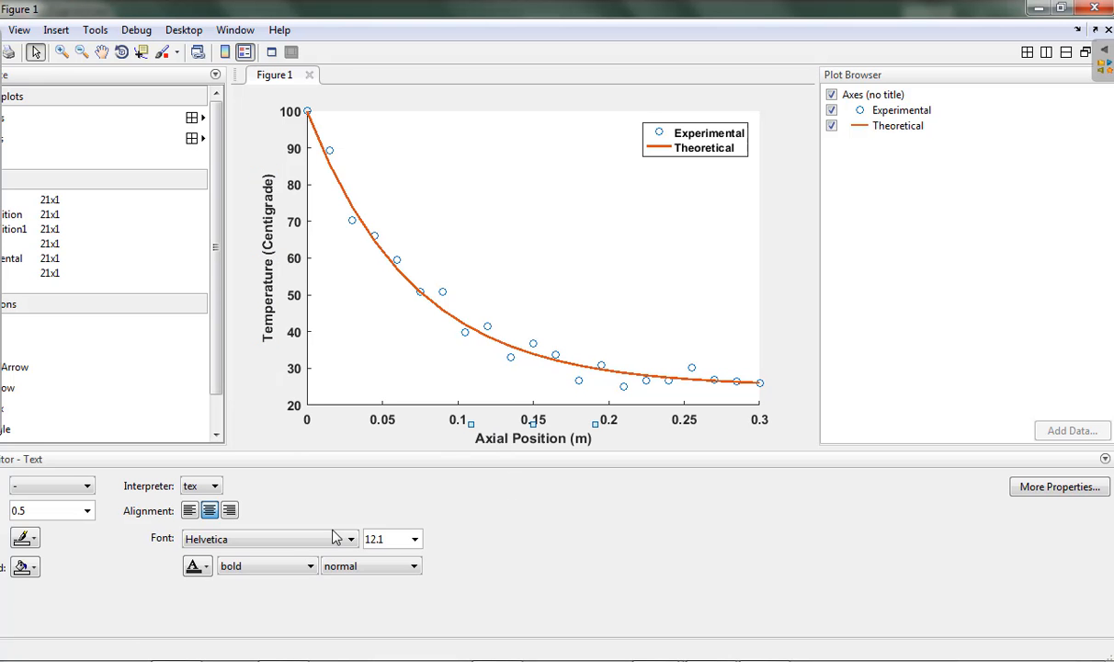
click(675, 267)
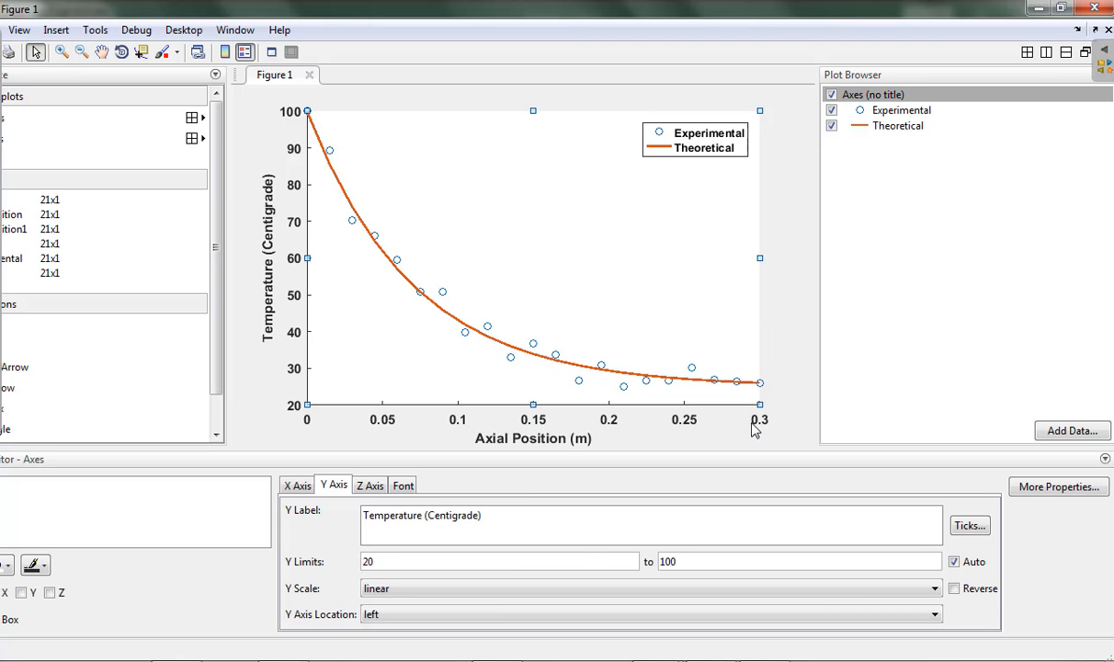
click(404, 487)
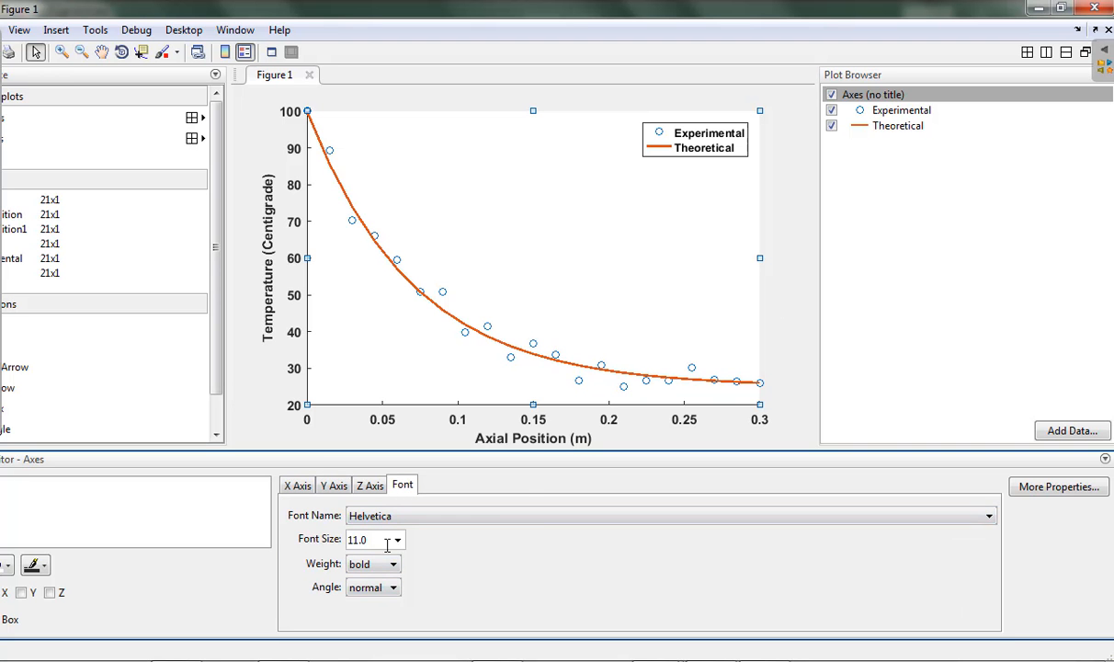
Step: Start an export of the figure from its export setup, view the rendering properties, and name the PNG file ExpThComp
click(783, 304)
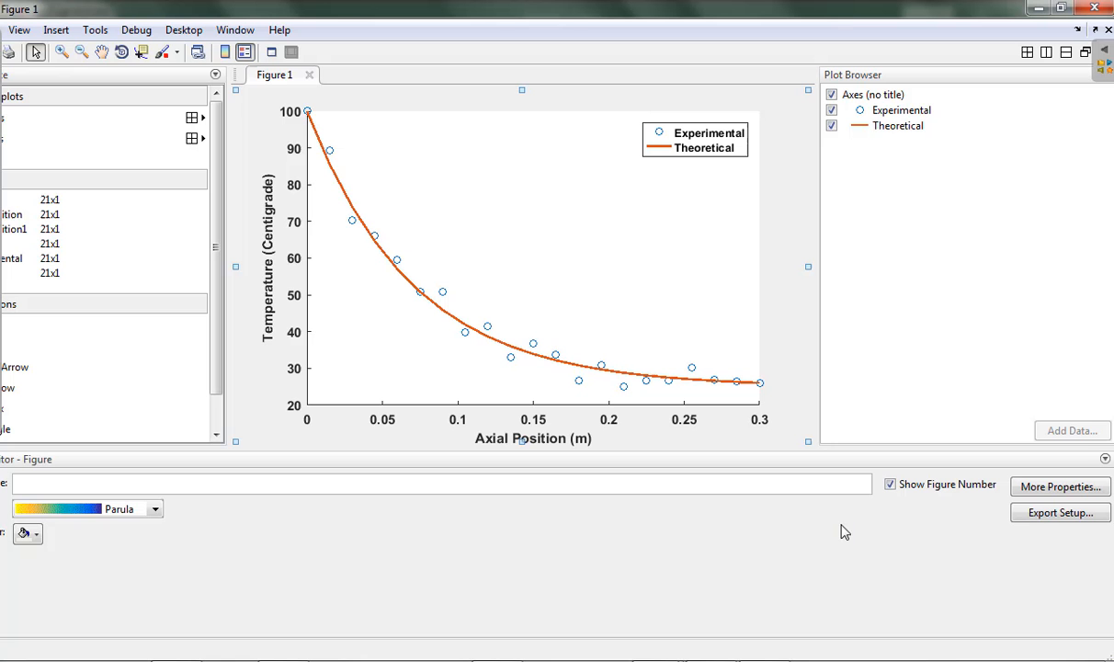
click(1057, 514)
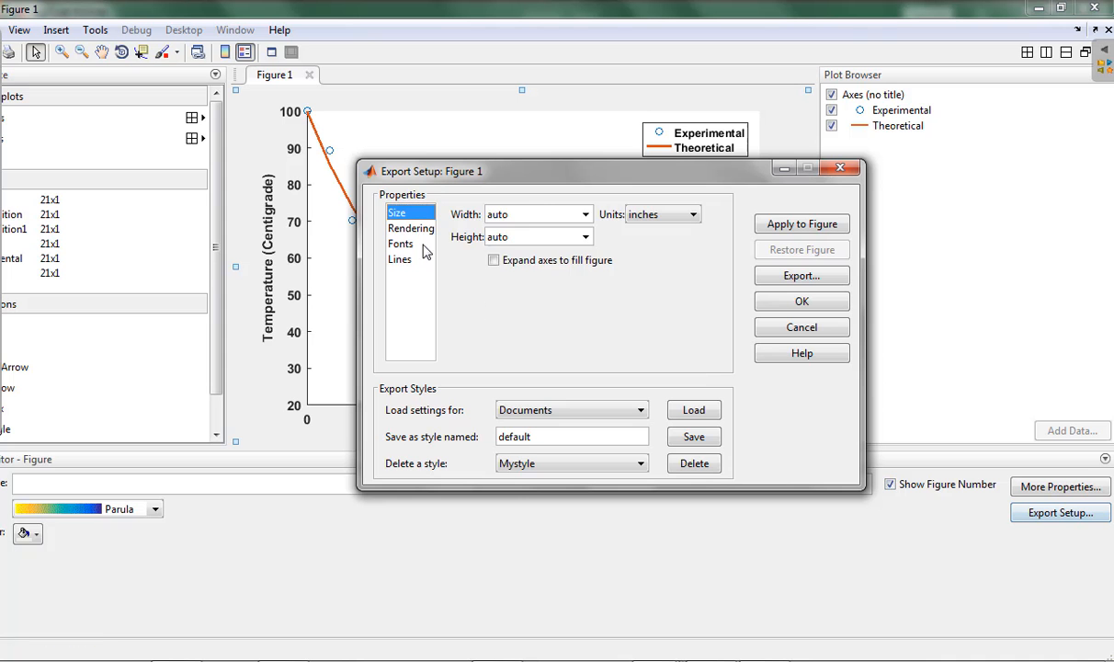
click(403, 228)
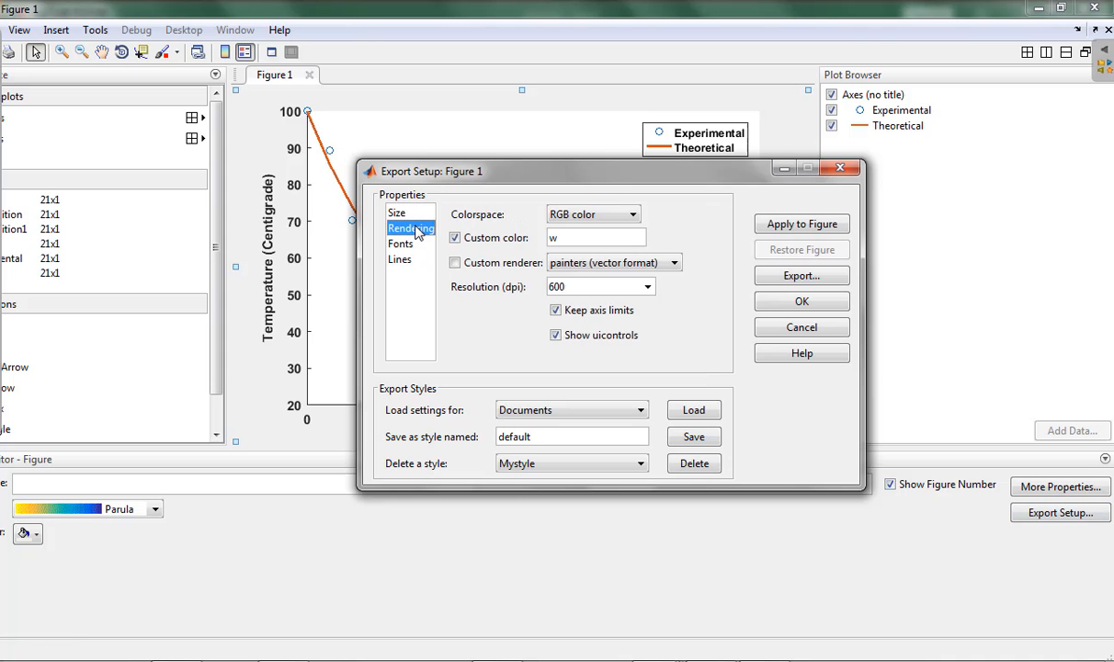
click(800, 277)
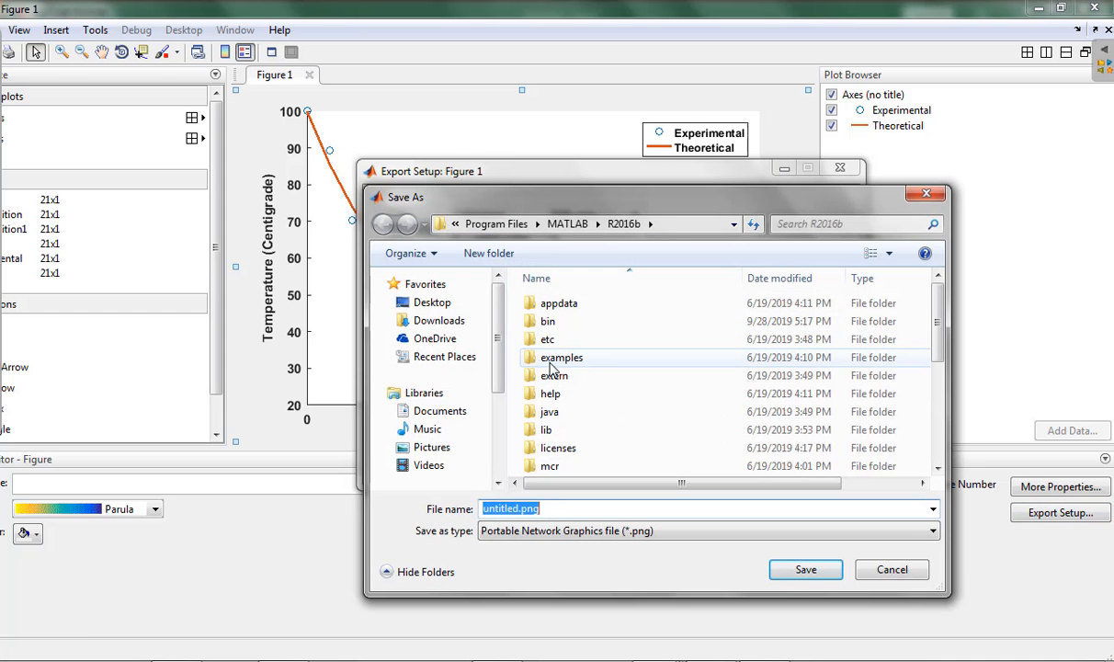
click(512, 508)
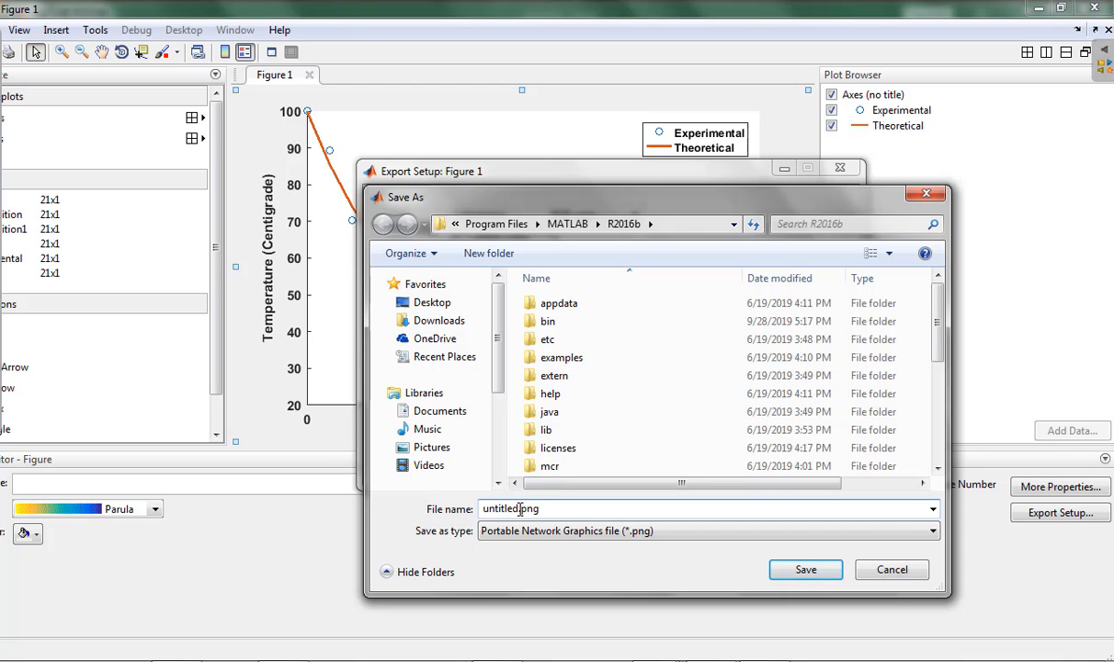
drag(520, 510, 475, 538)
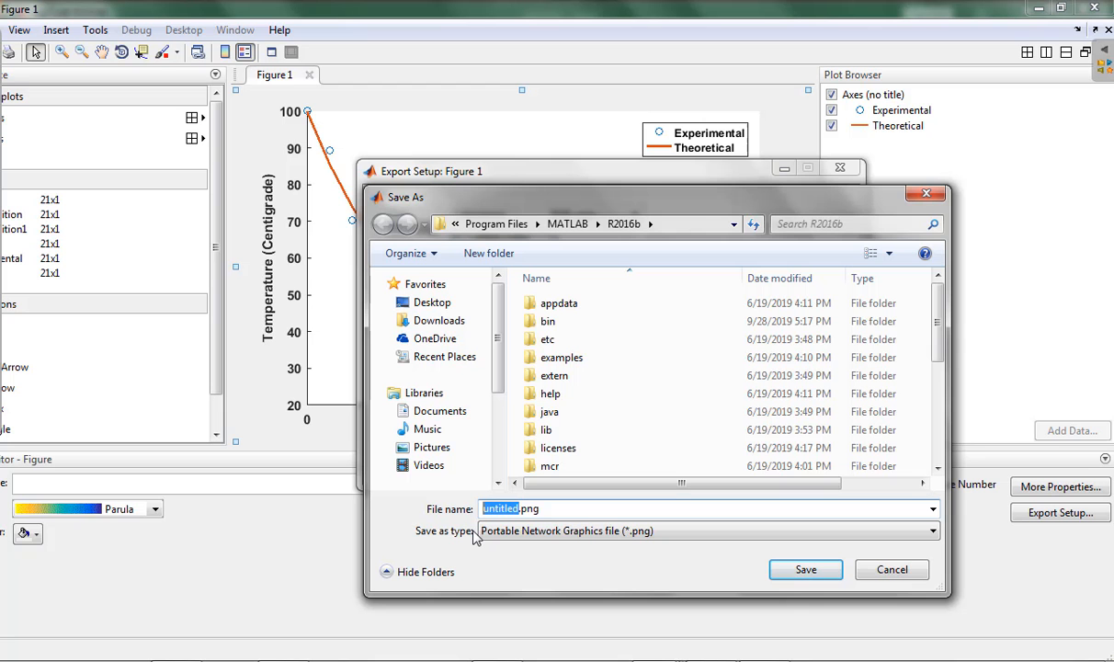
text(ExpThComp)
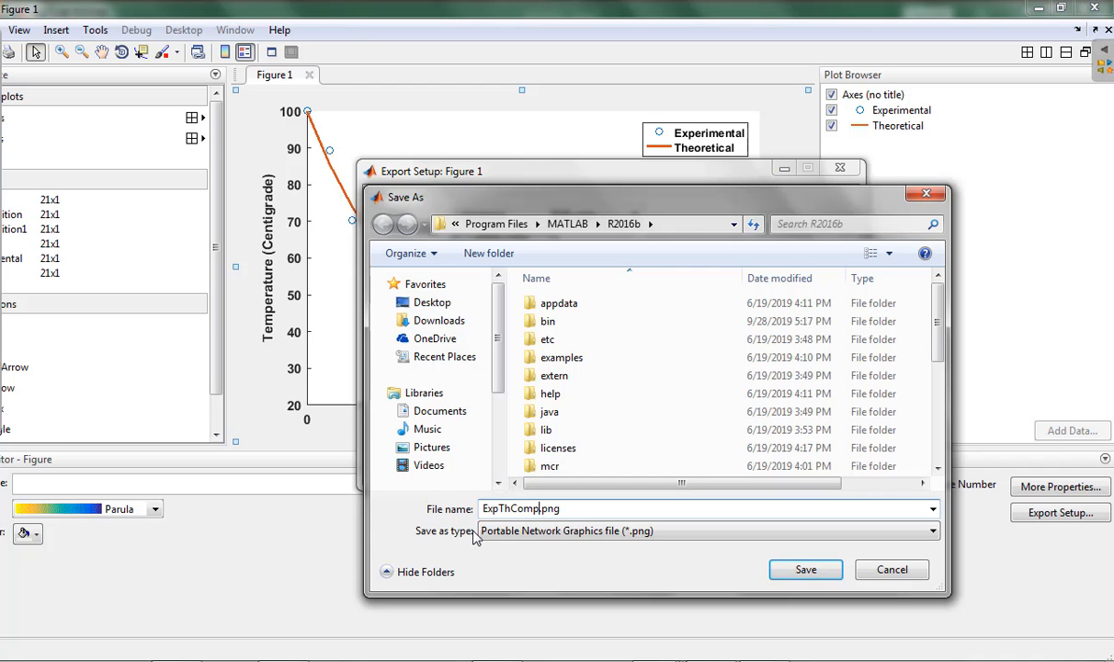
Step: Save the exported PNG in the MATLAB folder of the Documents library and accept the export setup
click(441, 412)
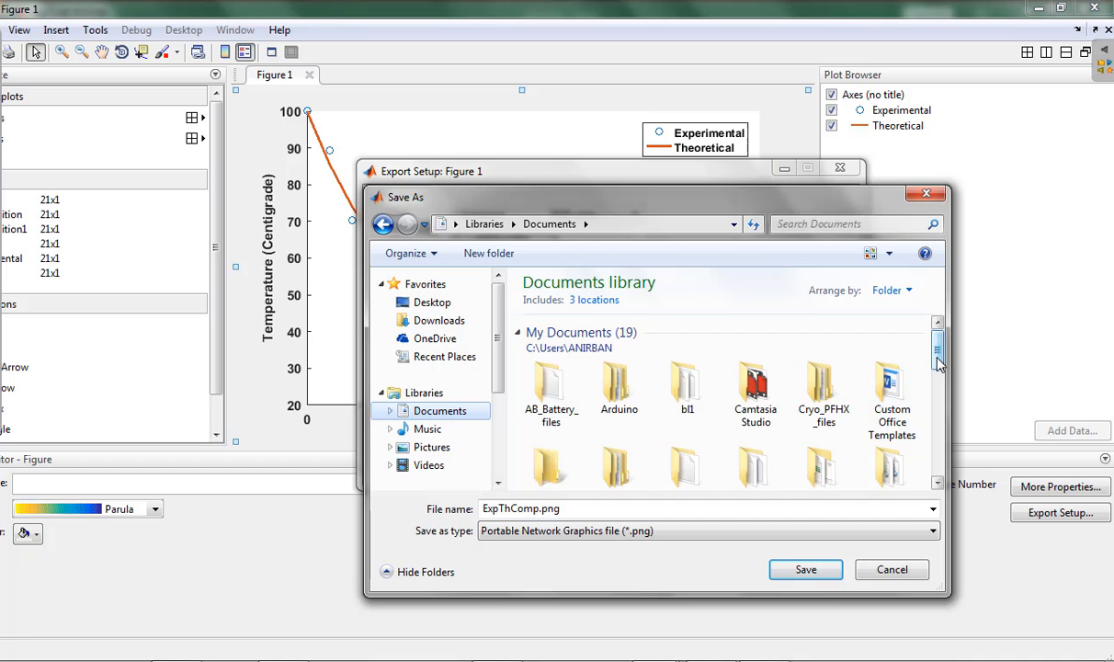
drag(937, 364, 938, 372)
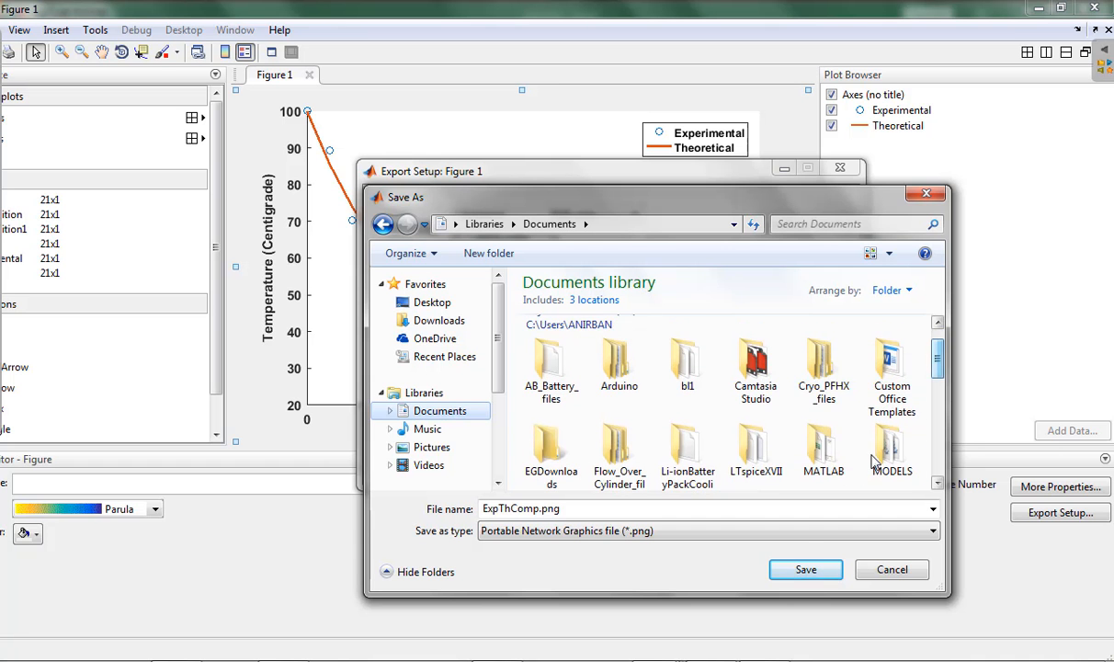
double_click(821, 466)
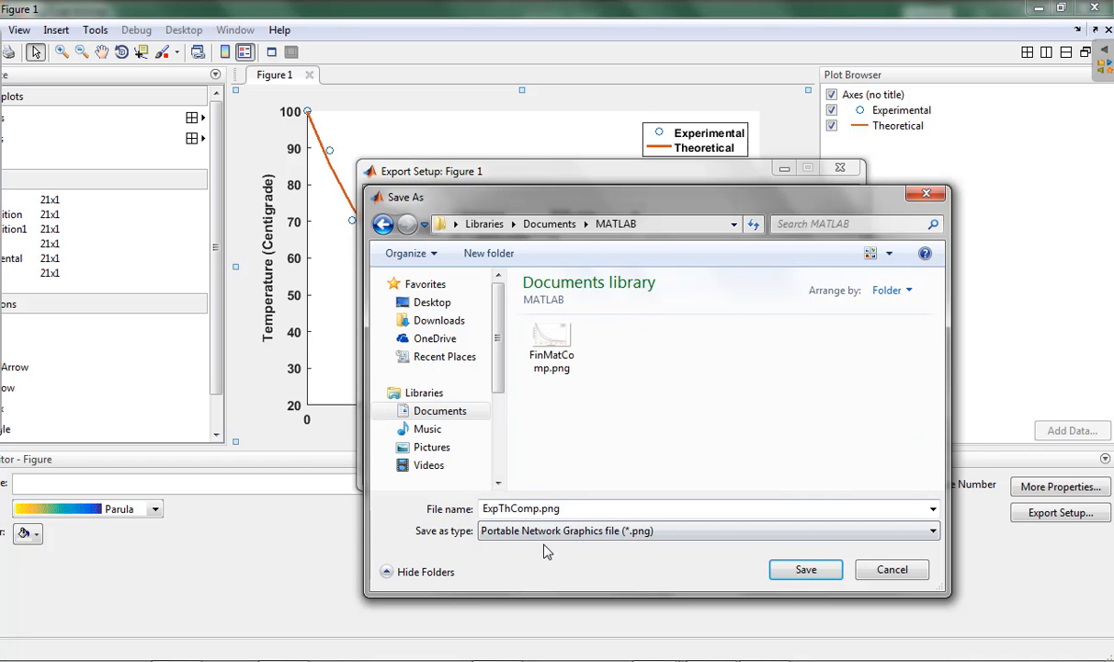
click(805, 572)
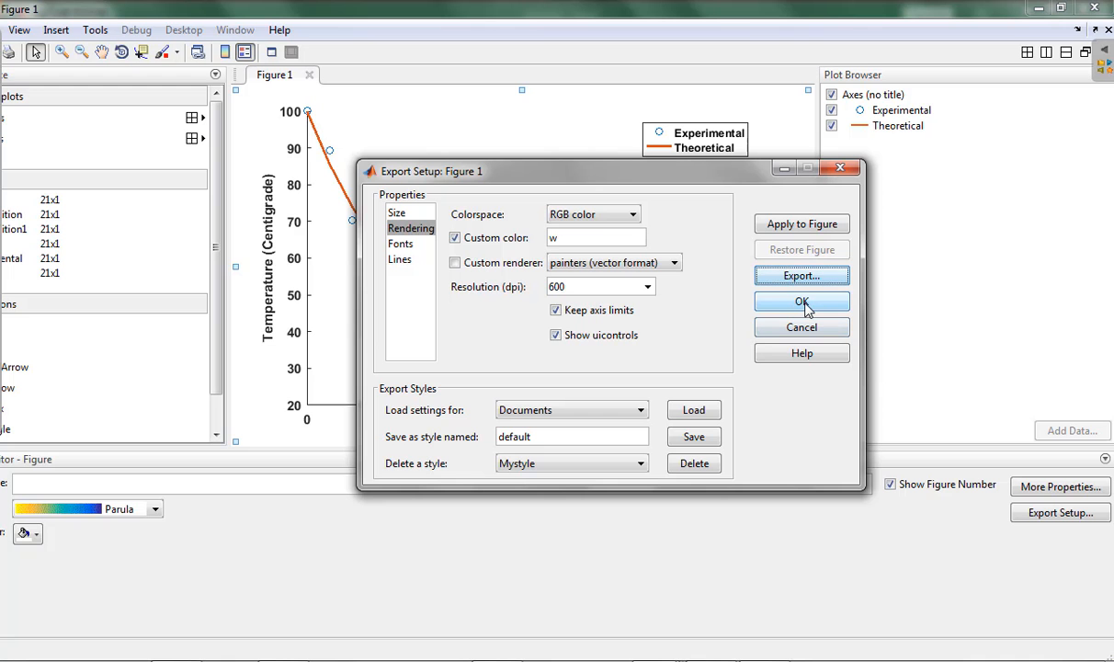
click(803, 303)
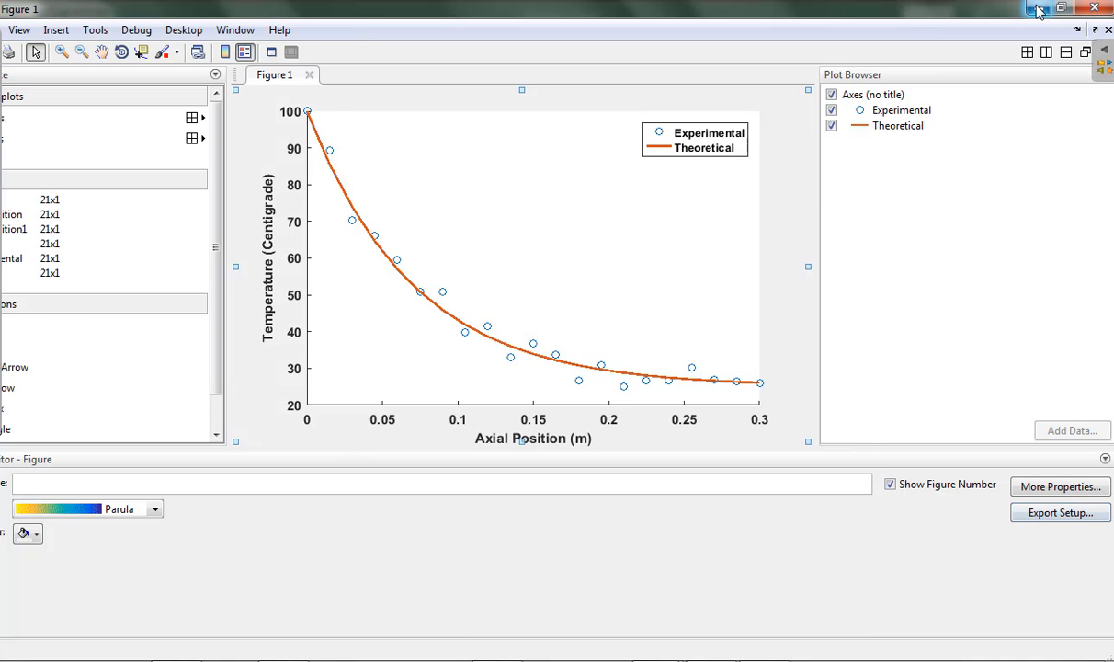